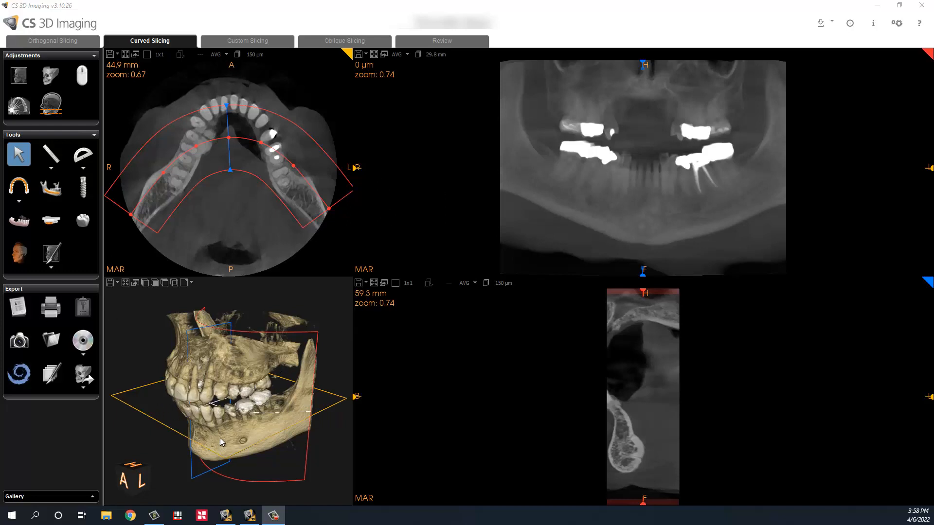
Step: Rotate the maximized 3D jaw, restore the 2x2 layout, and turn the render to face front
click(126, 283)
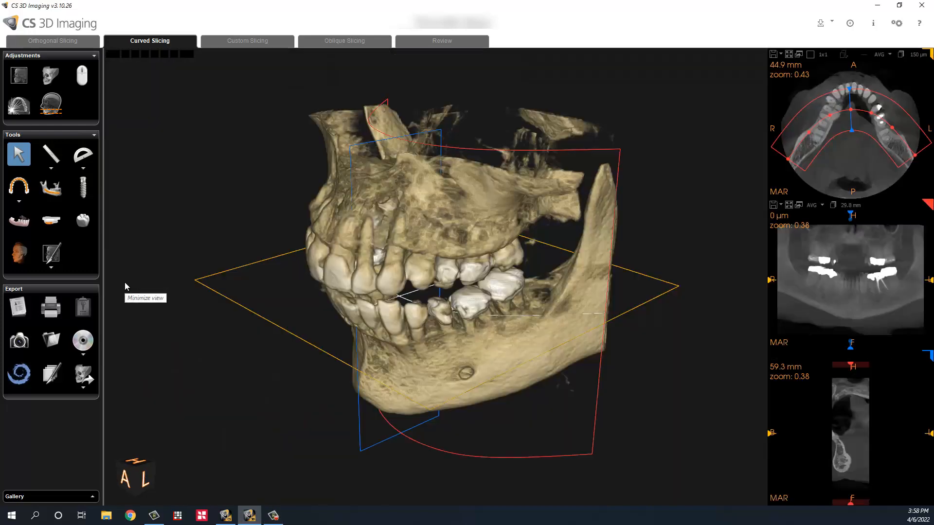
drag(246, 291, 536, 171)
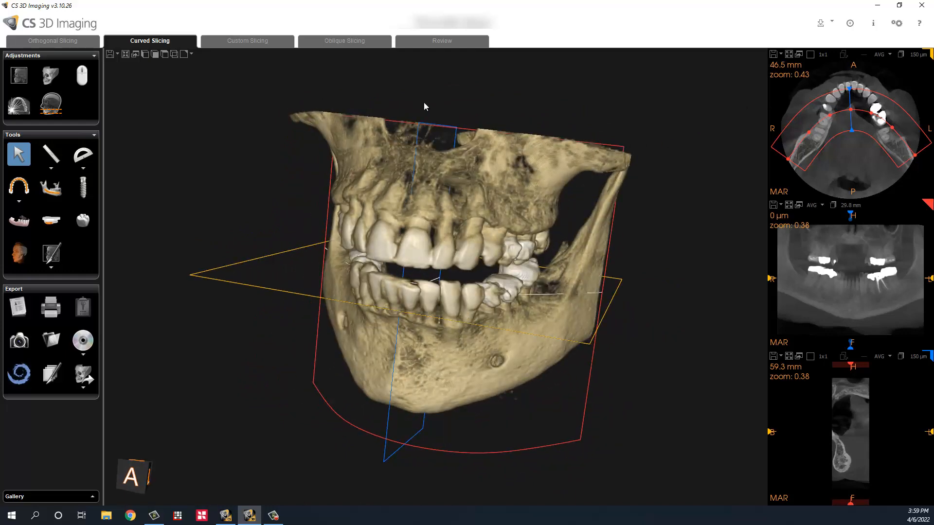
click(125, 54)
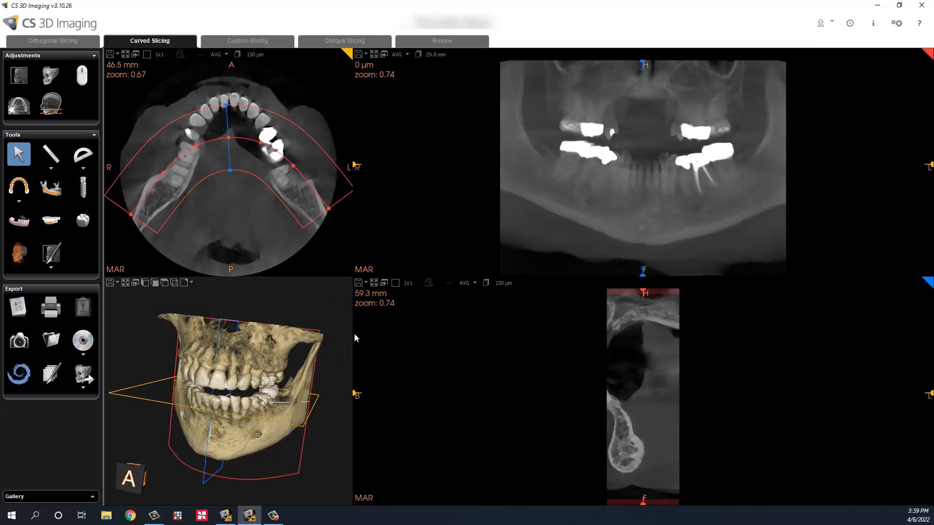
drag(330, 400, 347, 391)
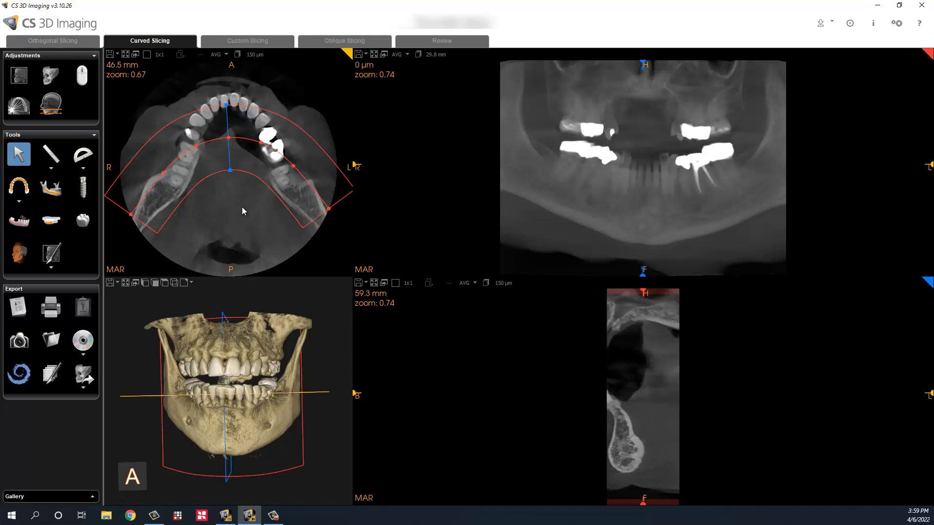
click(72, 38)
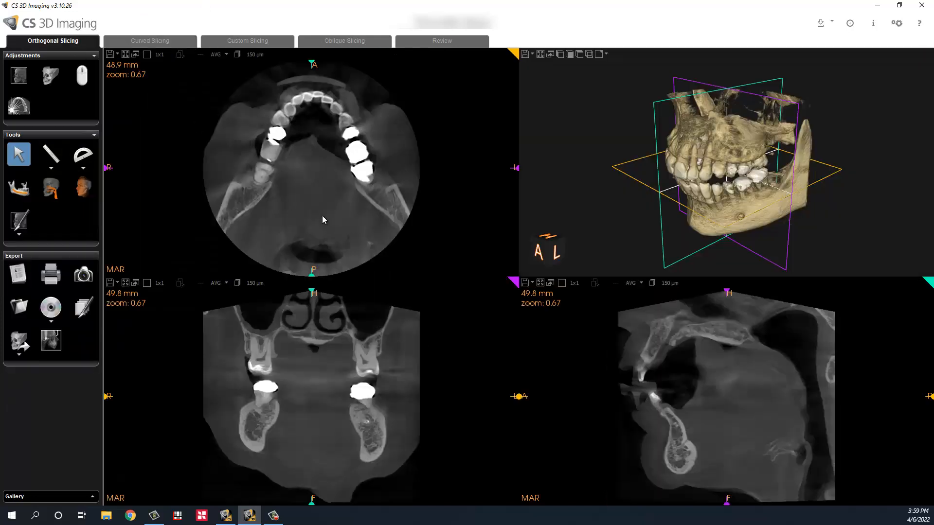
click(151, 41)
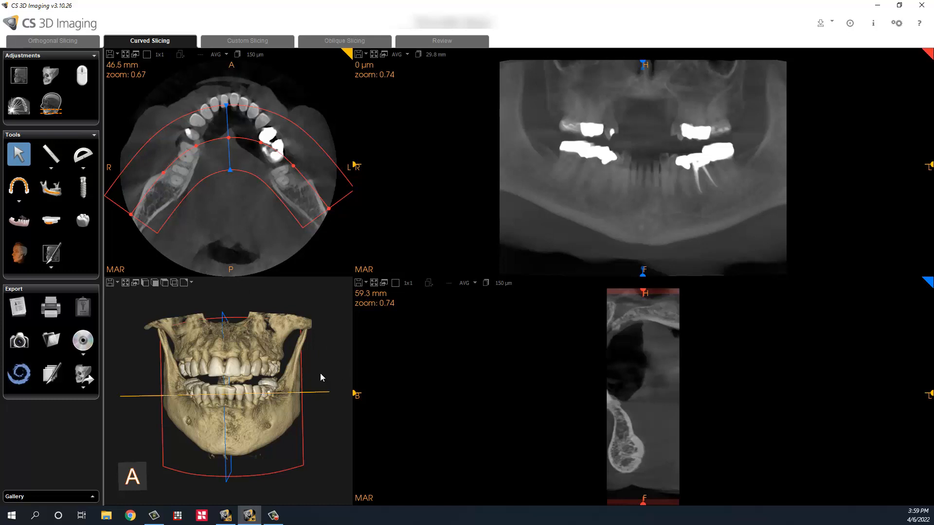
Step: Turn the 3D jaw to a right-oblique view and raise the axial slice to about 61 mm
drag(200, 349, 239, 372)
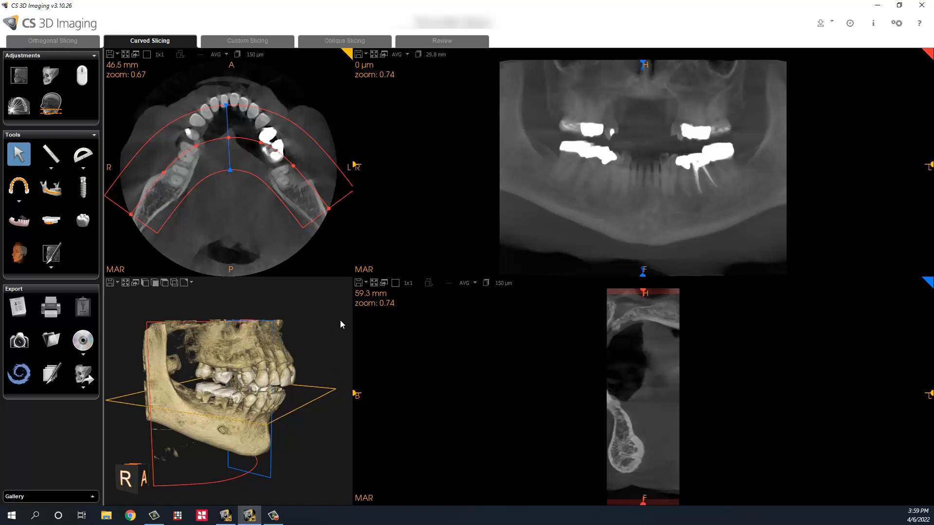
drag(354, 395, 354, 358)
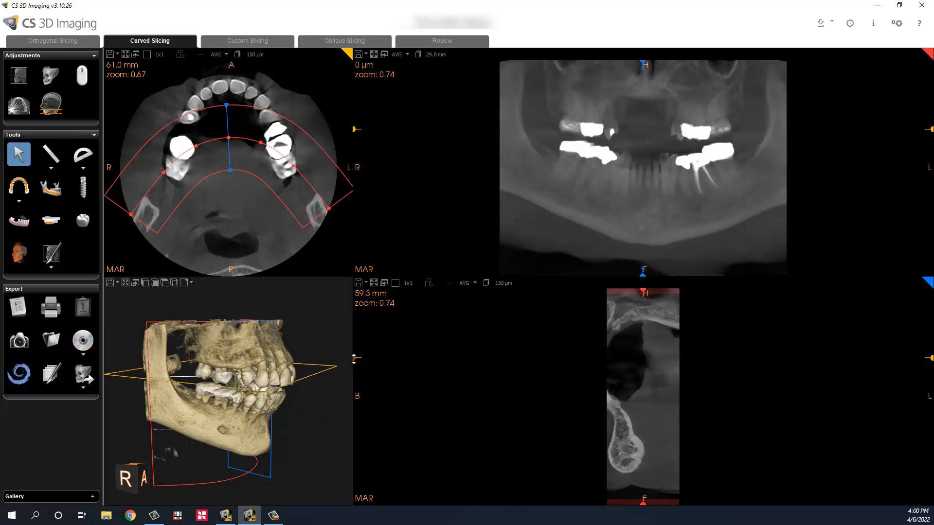
mouse_move(354, 358)
mouse_down()
mouse_move(348, 384)
mouse_move(356, 356)
mouse_up()
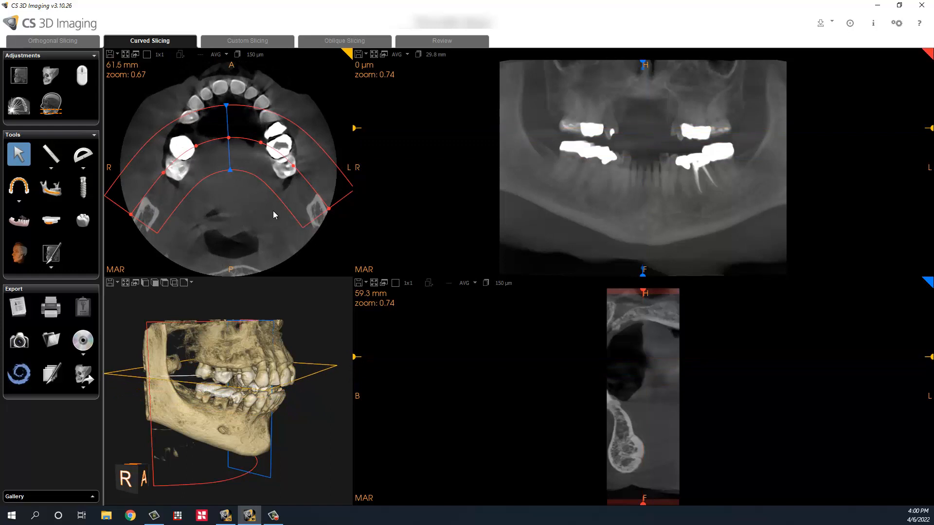
Step: Delete the old arch and trace a new one across the upper teeth, from back right to back left
click(19, 187)
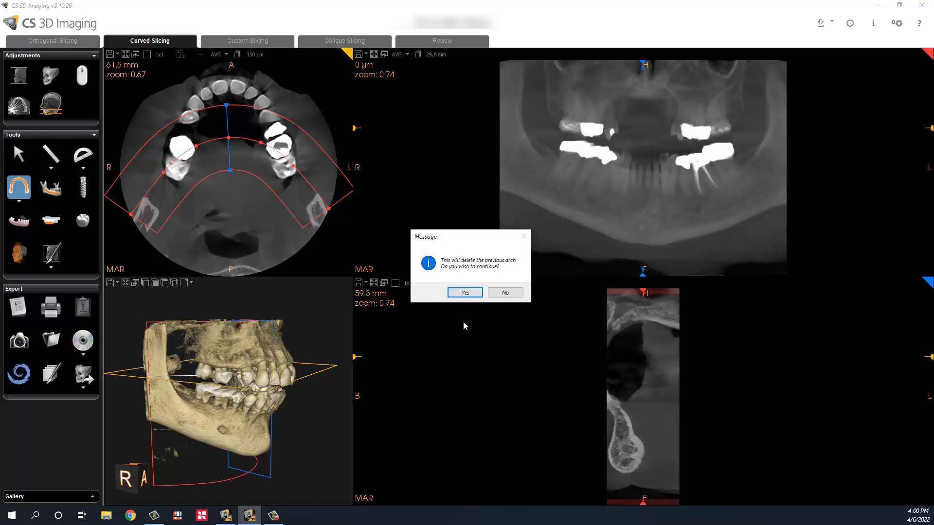
click(465, 293)
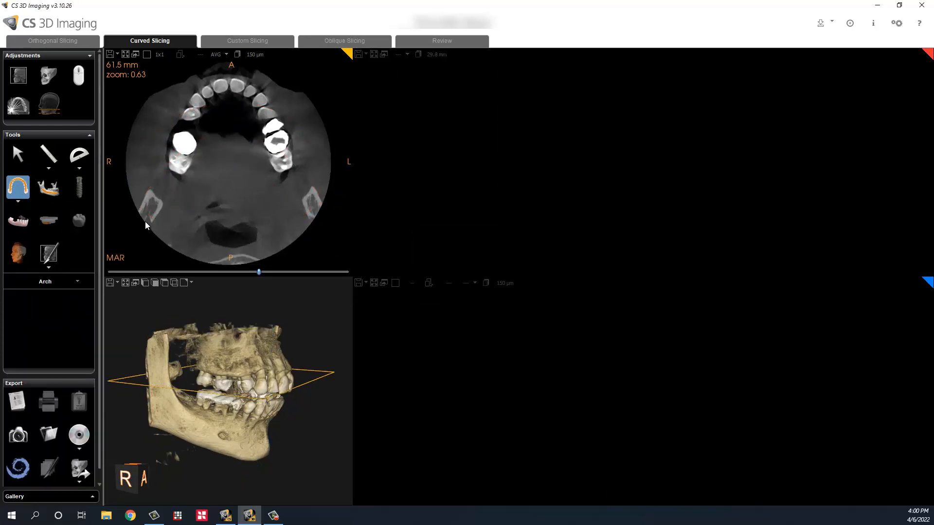
click(145, 217)
click(177, 170)
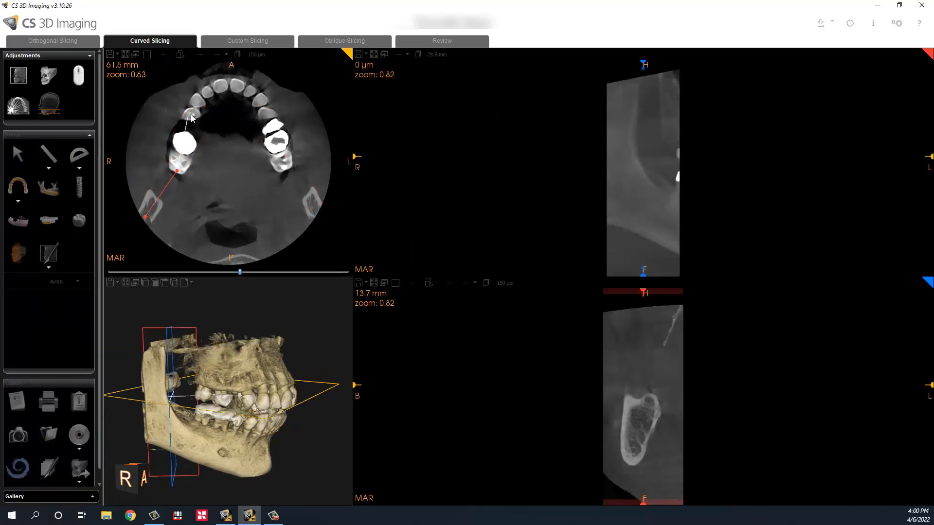
click(193, 114)
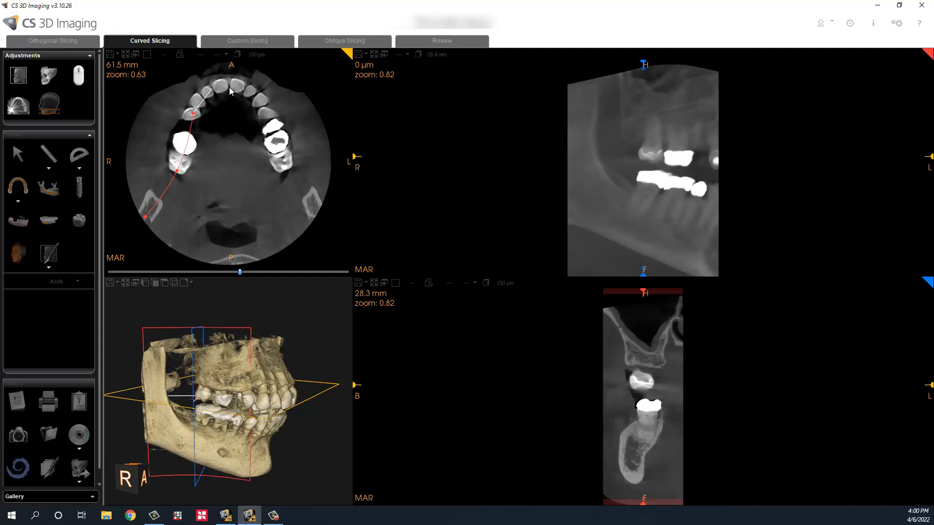
click(212, 88)
click(244, 87)
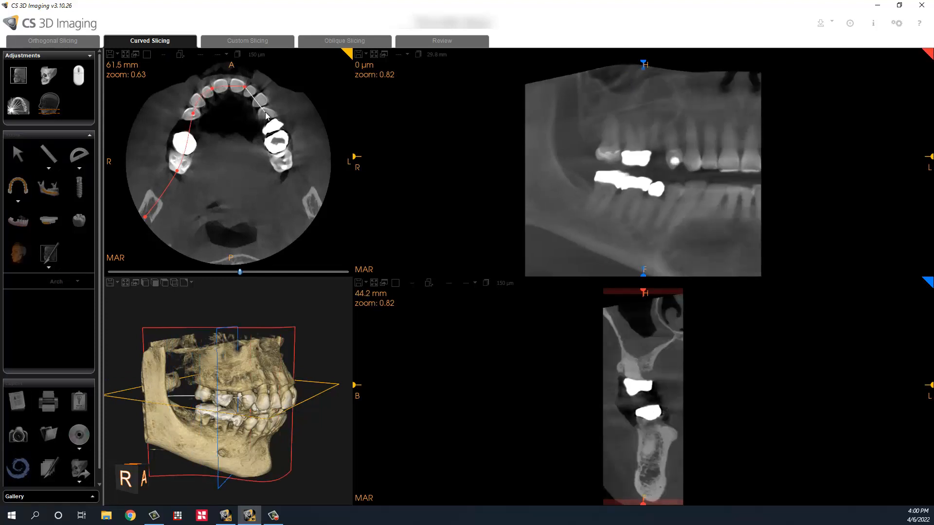
click(265, 113)
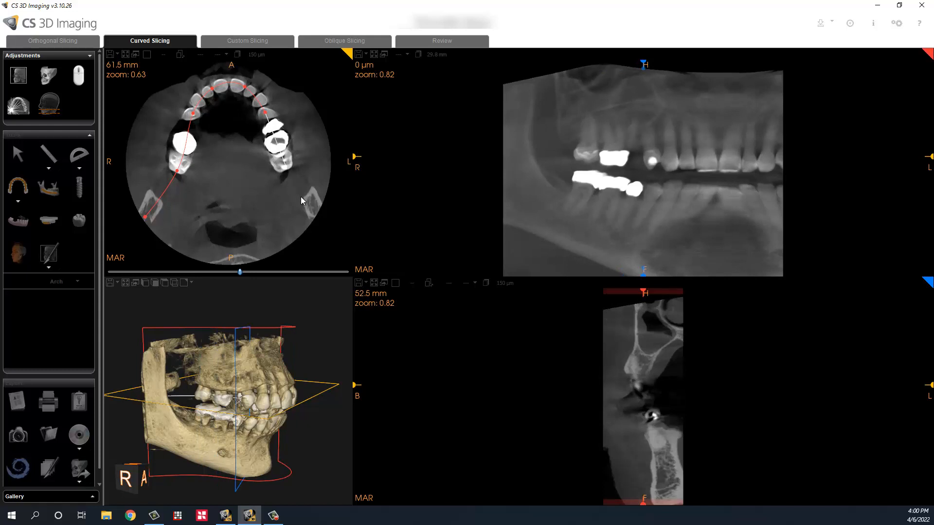
click(287, 169)
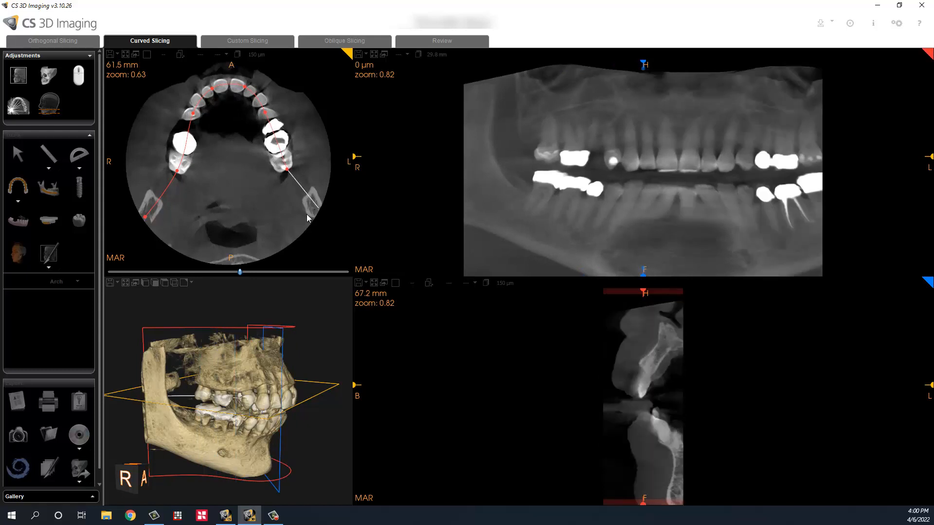
double_click(318, 213)
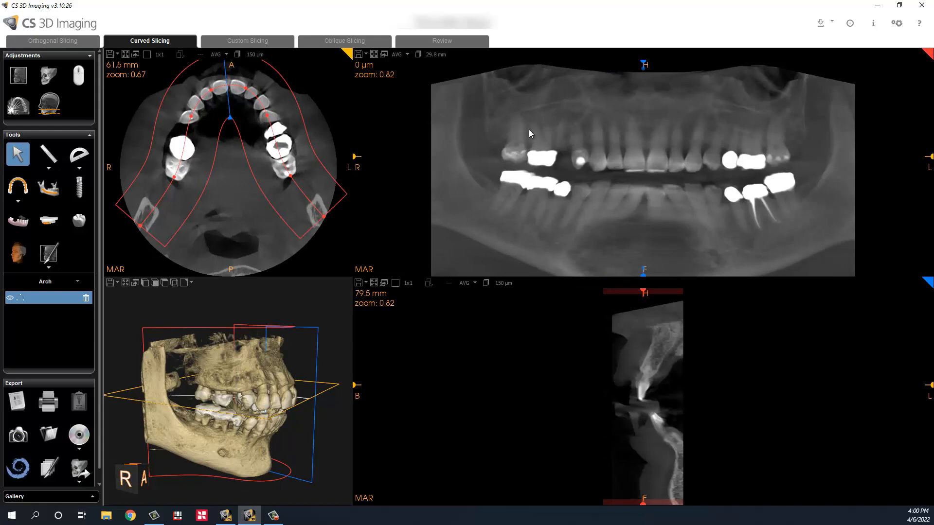
Step: Set panoramic thickness to 14.8 mm and slide the cross-section to the upper-right site at 49.4 mm
click(435, 56)
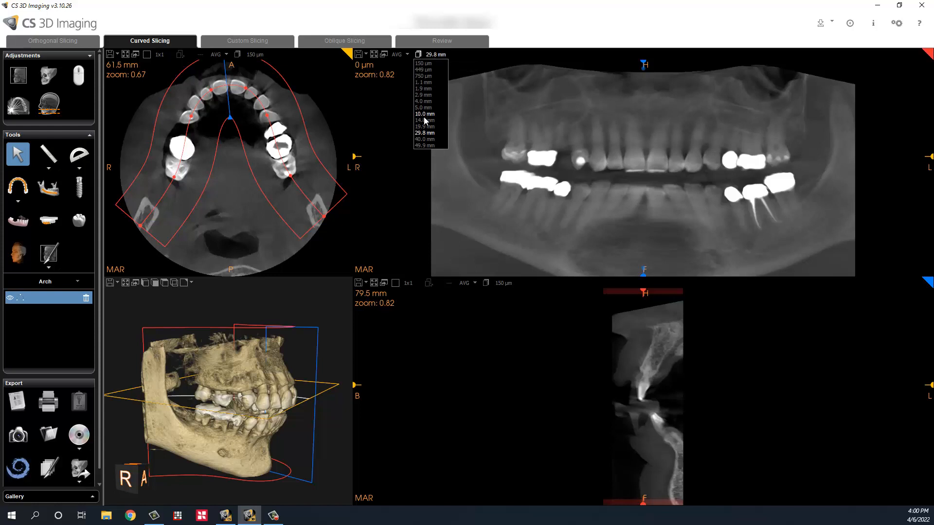
click(425, 120)
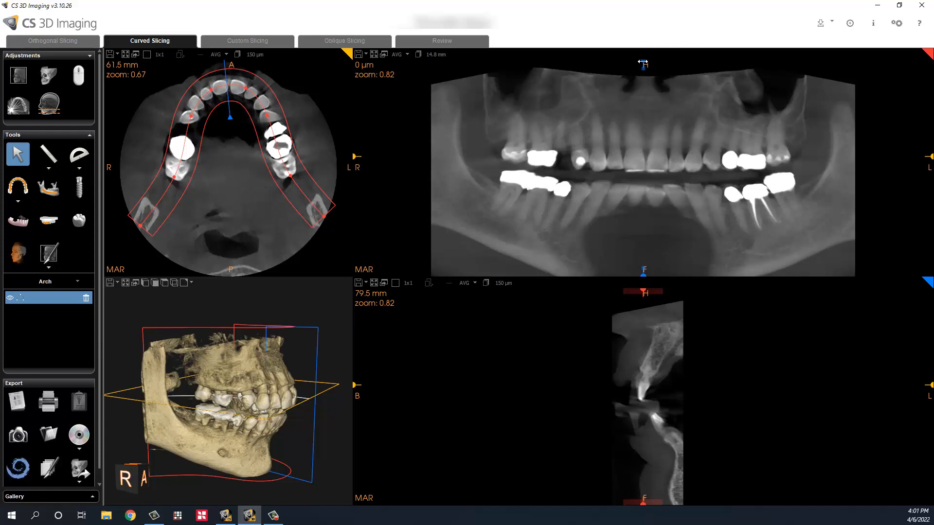
mouse_move(644, 64)
mouse_down()
mouse_move(561, 78)
mouse_move(554, 65)
mouse_up()
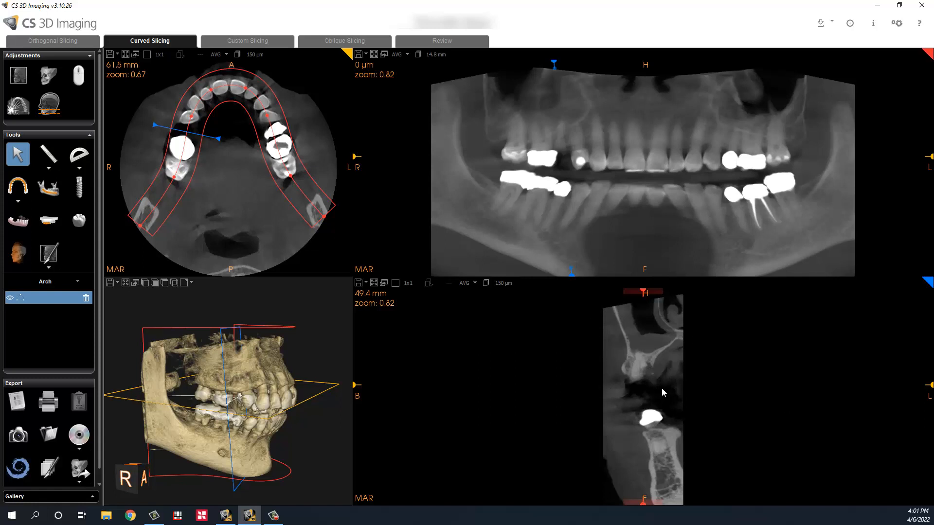
Step: Start an implant, dismiss the tutorial, and draw its axis in the upper-right cross-section bone
click(80, 192)
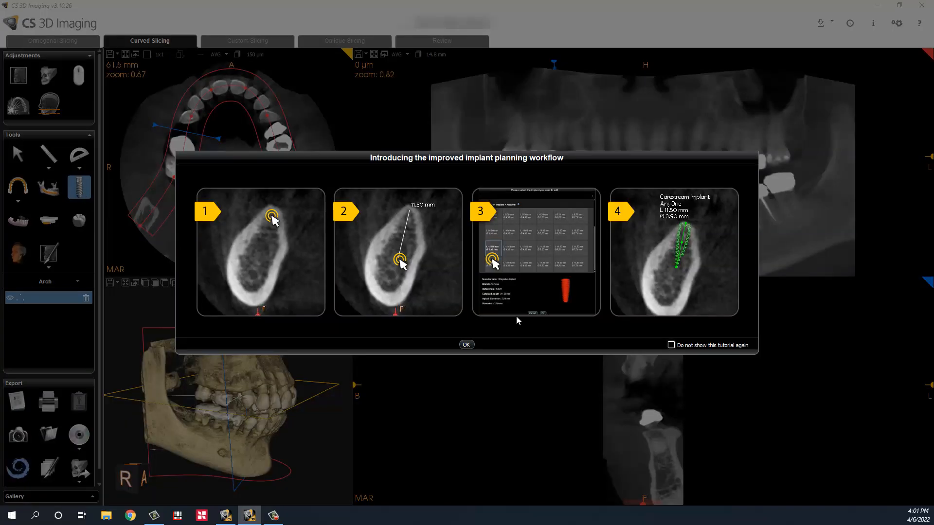
click(466, 345)
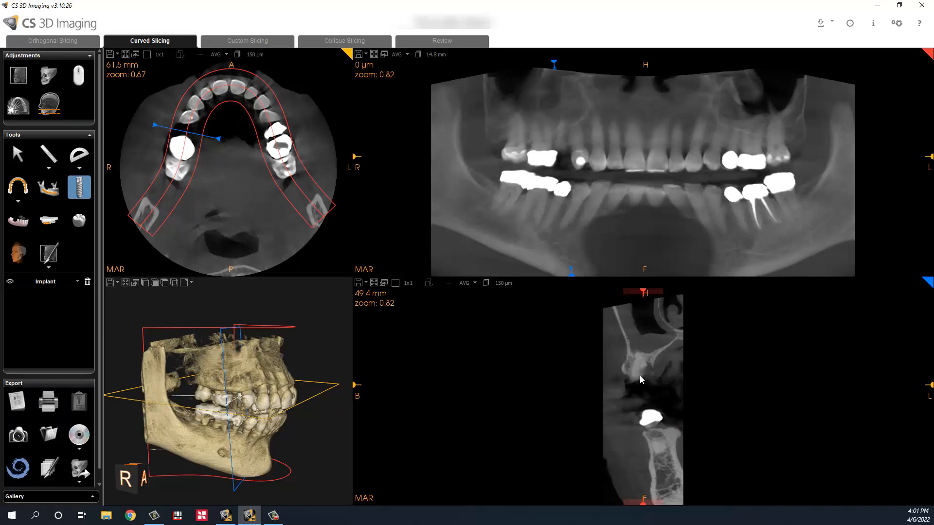
click(643, 357)
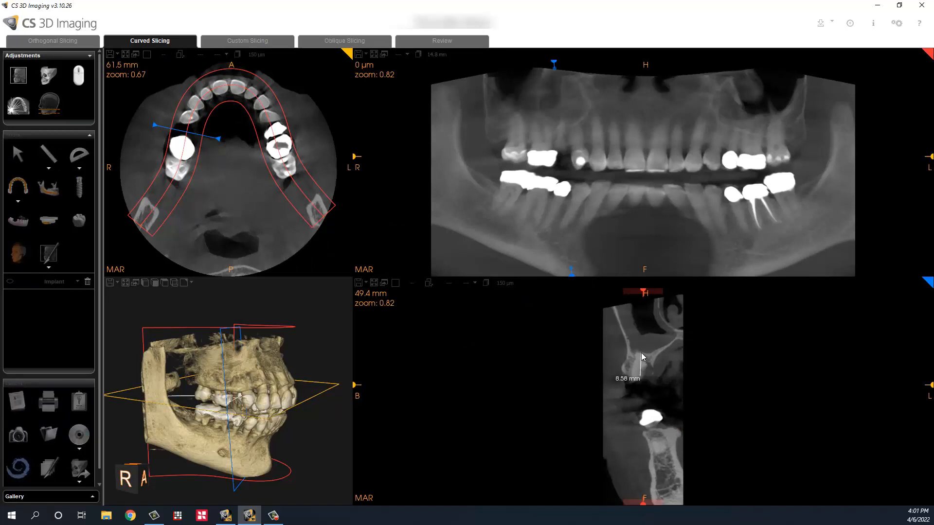
click(642, 354)
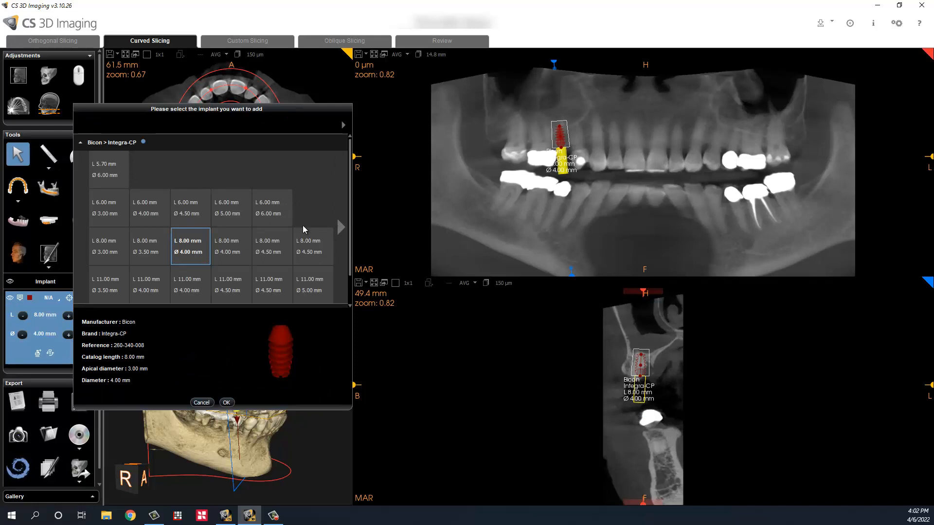
Step: Pick the Blue Sky Bio BIO | Max 8.00 × 4.30 mm implant with 3.00 mm apex (UH4308)
click(340, 227)
click(83, 225)
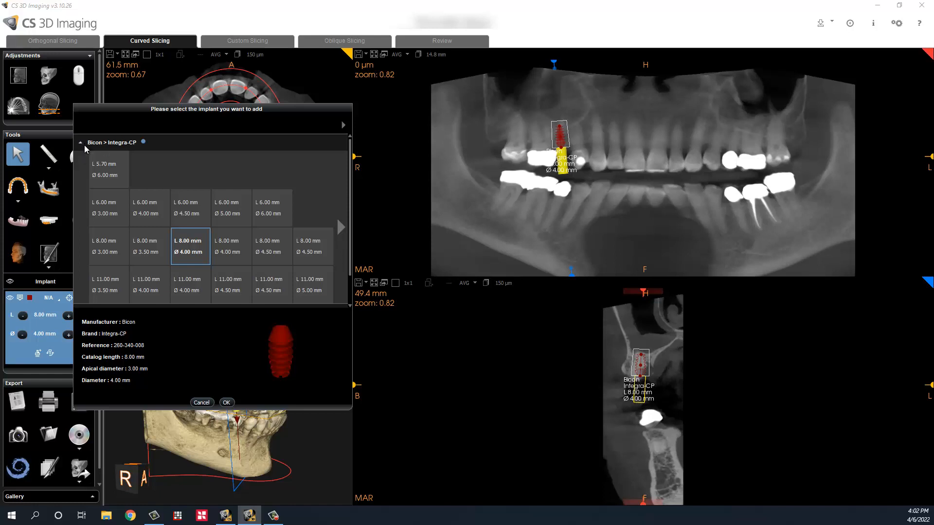
scroll(203, 267, down, 1)
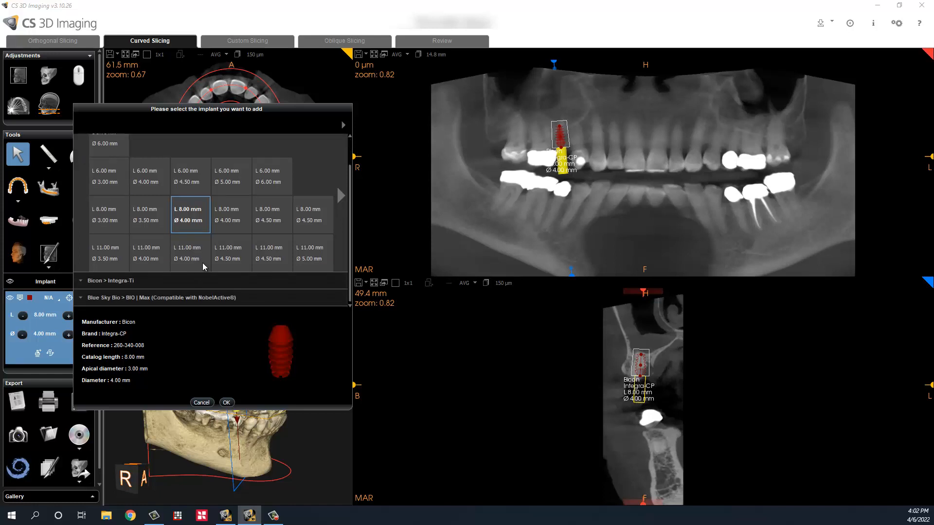
click(84, 297)
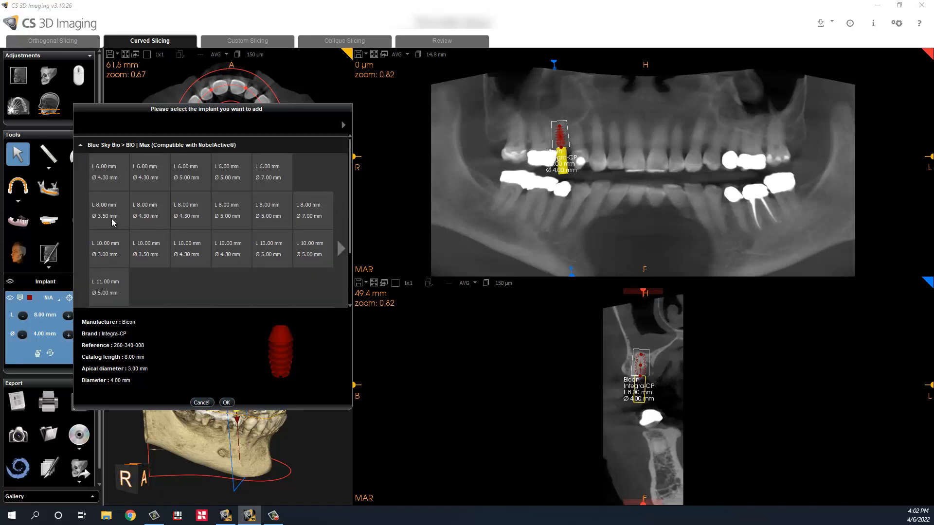
click(150, 214)
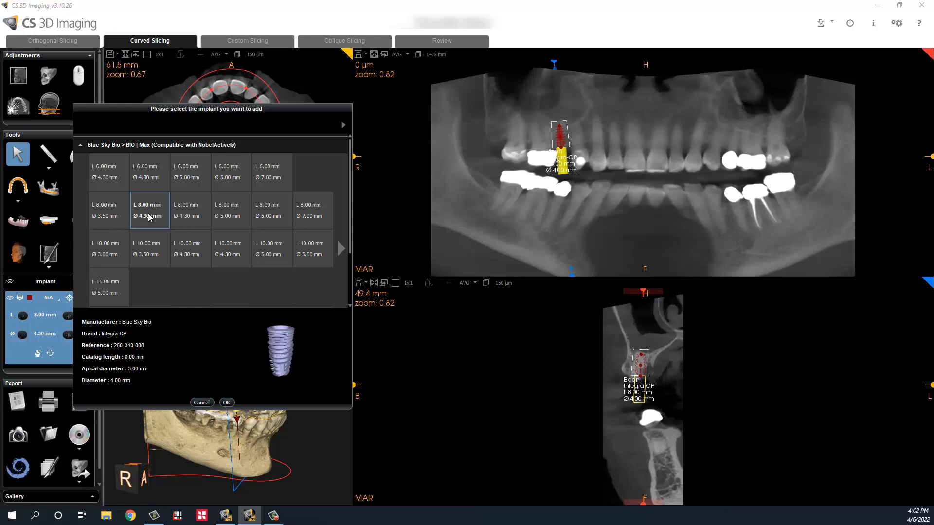
click(180, 216)
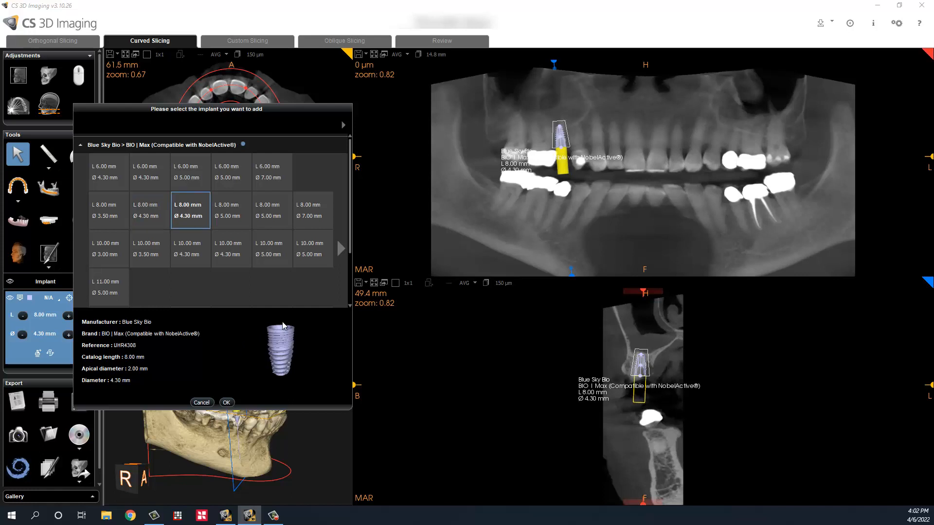
click(154, 212)
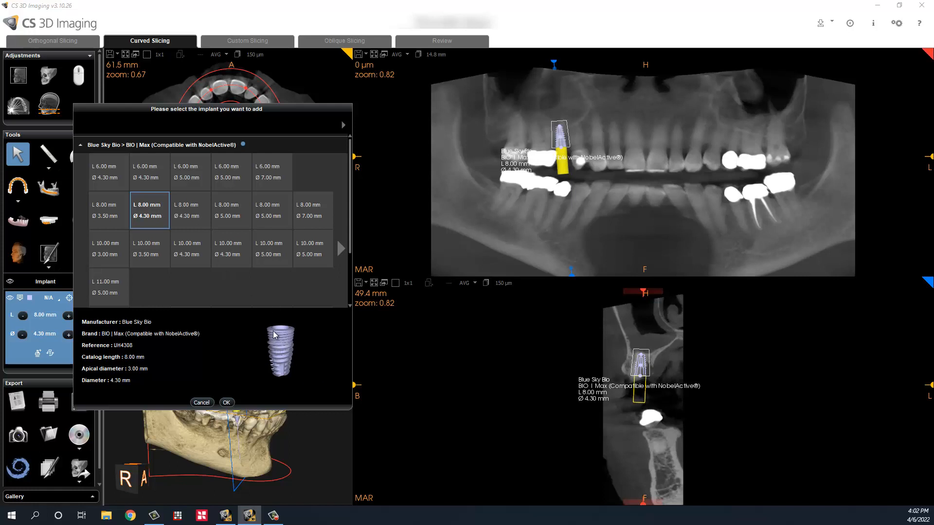
click(227, 403)
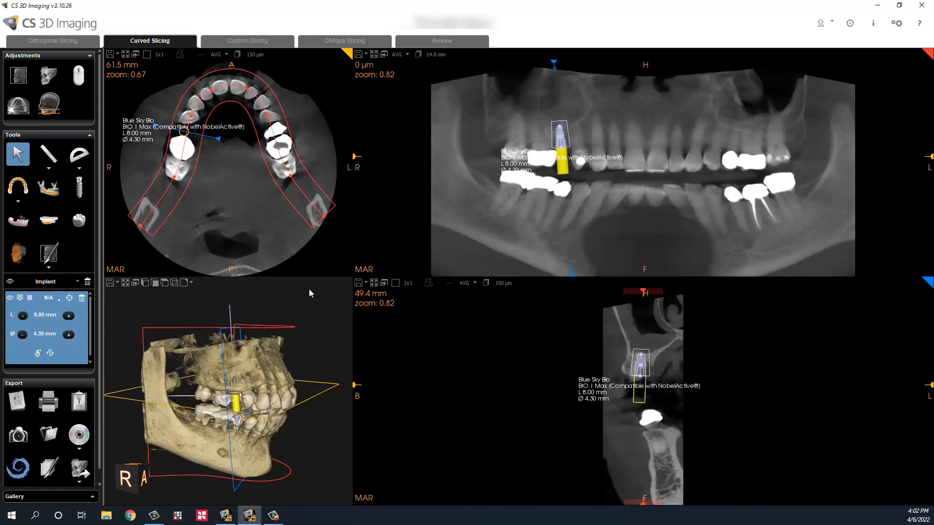
Step: On the enlarged cross-section, nudge the implant up and buccally, then check it across neighbouring slices
click(373, 283)
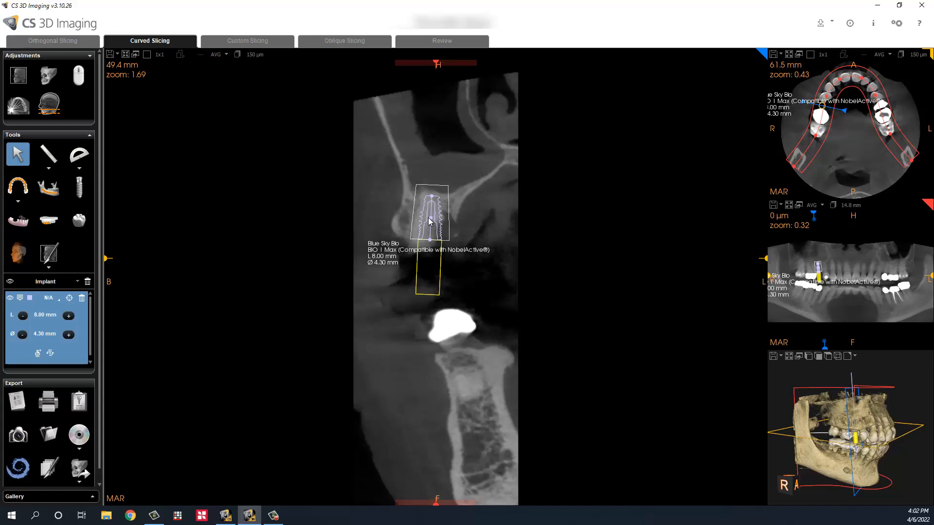
drag(431, 217, 429, 213)
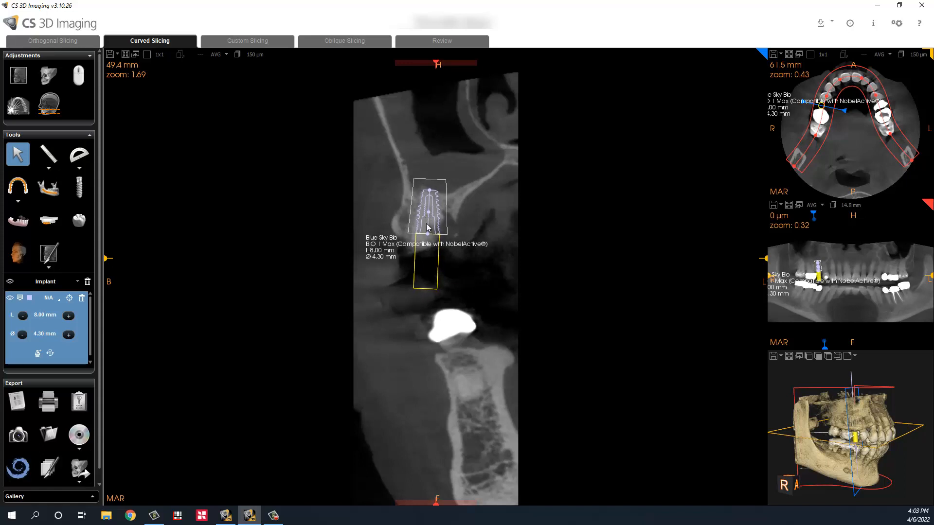
scroll(428, 227, down, 7)
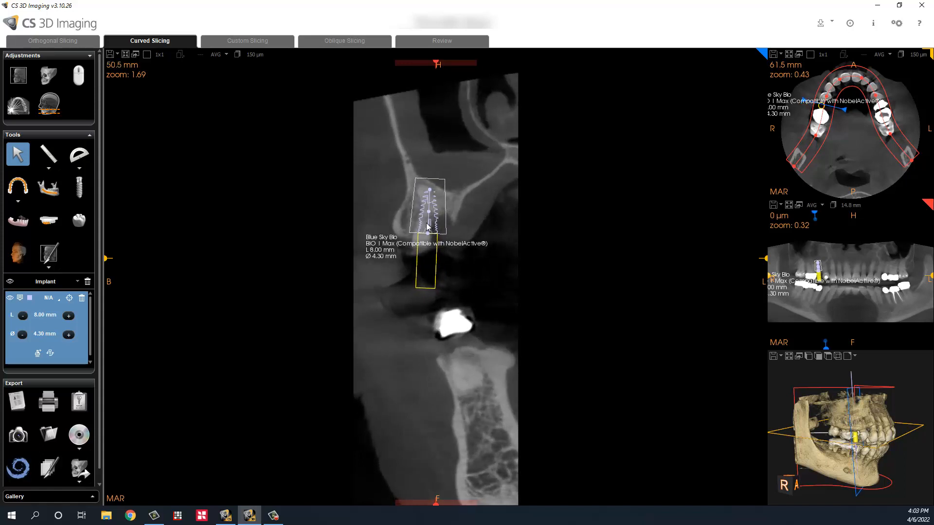
scroll(428, 227, up, 15)
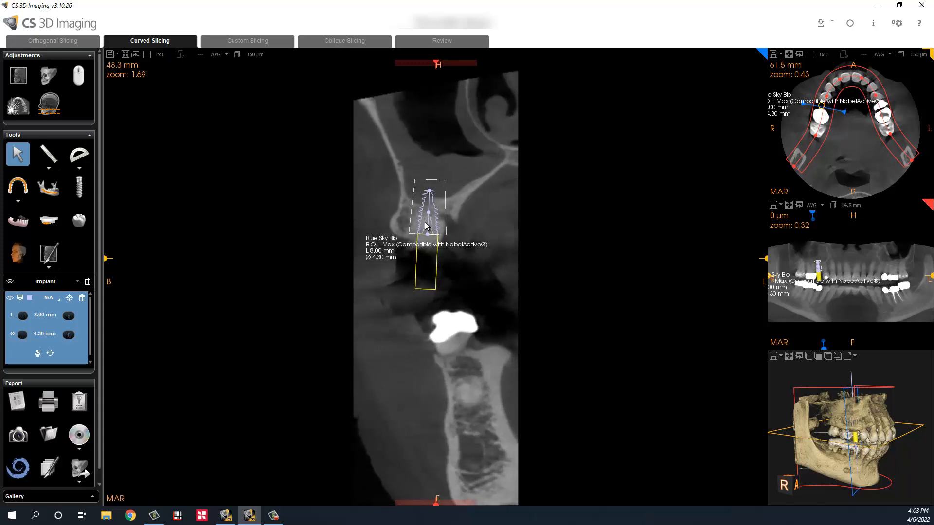
scroll(427, 226, up, 2)
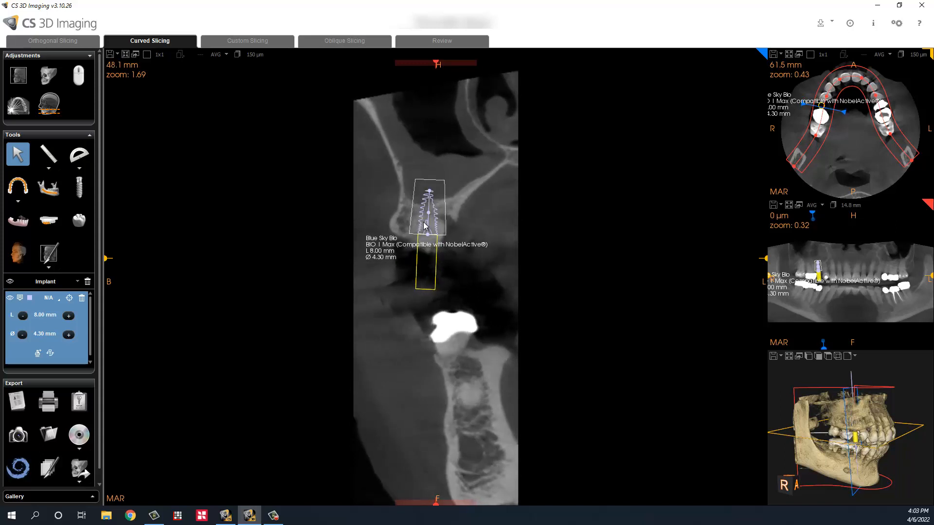
scroll(424, 225, down, 9)
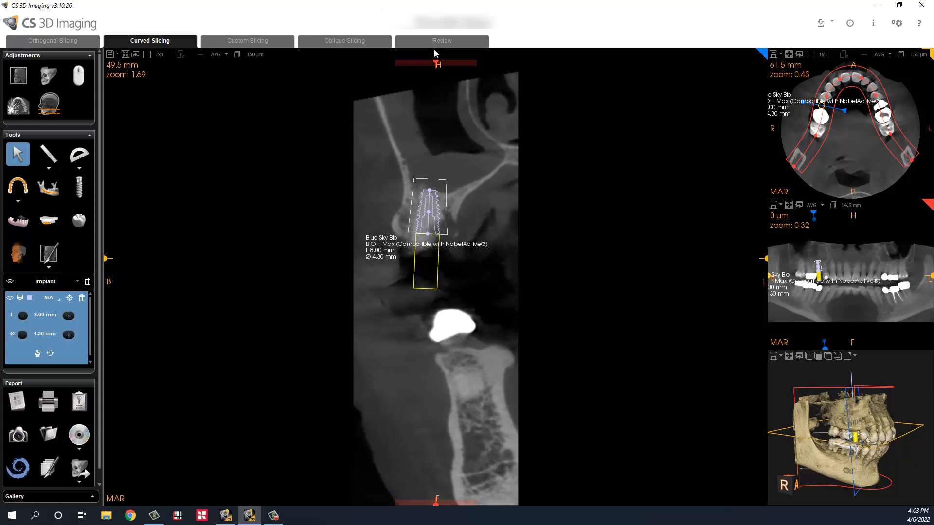
scroll(425, 219, down, 2)
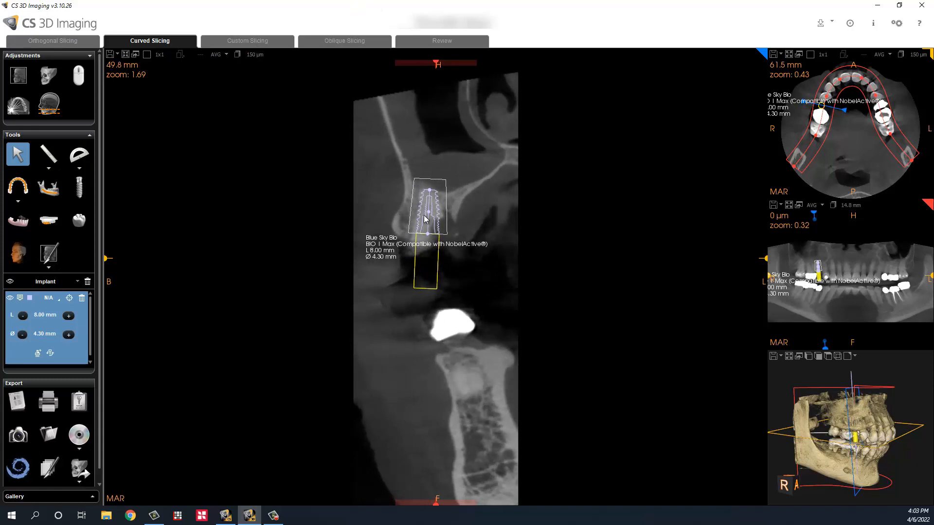
scroll(426, 220, up, 4)
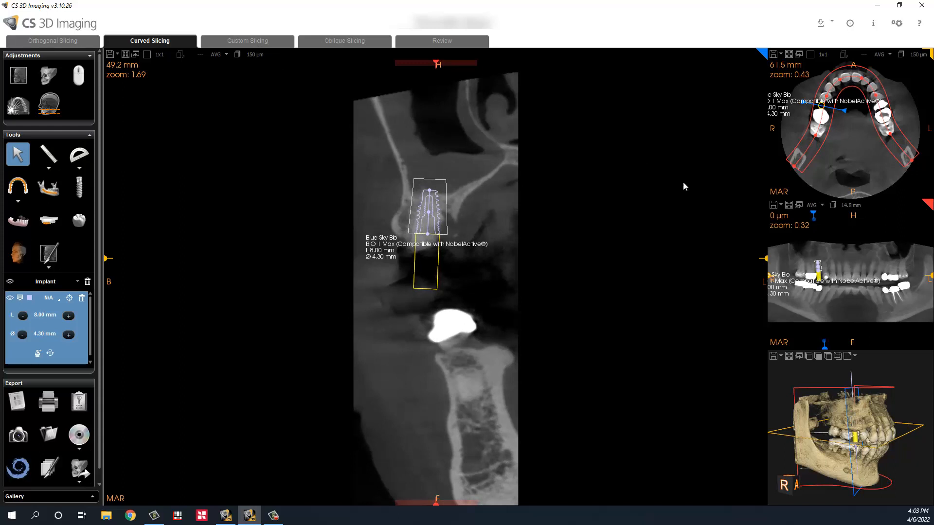
Step: View the implant side-on in the Custom Slicing 3D view, then return to Curved Slicing
click(239, 42)
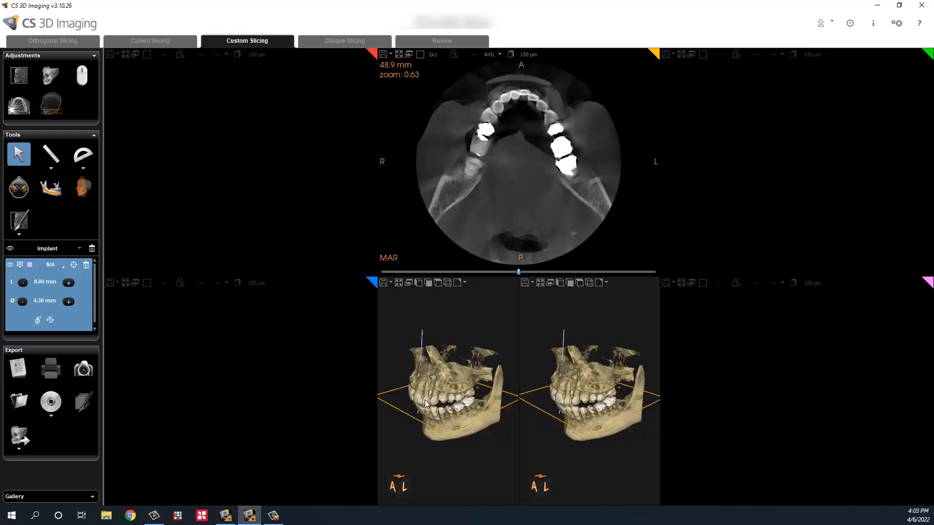
mouse_move(419, 417)
mouse_down()
mouse_move(490, 394)
mouse_move(507, 422)
mouse_up()
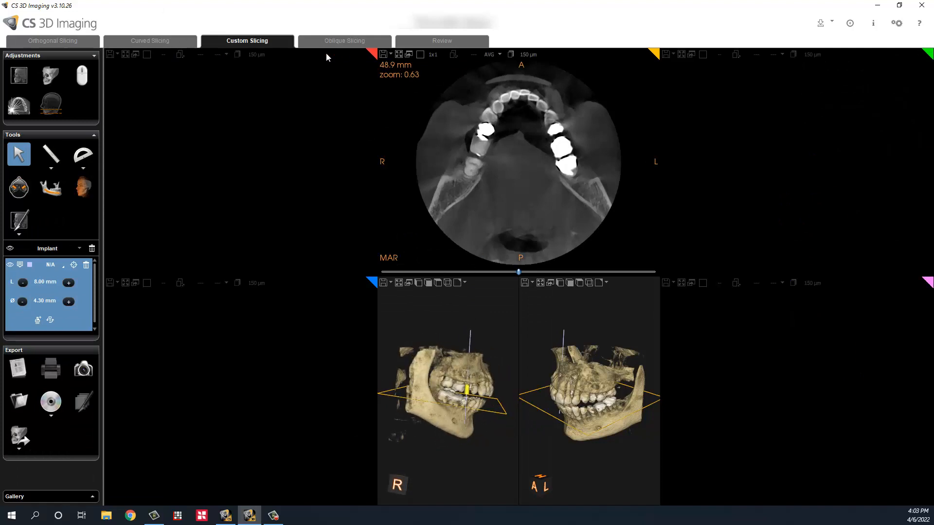
click(146, 40)
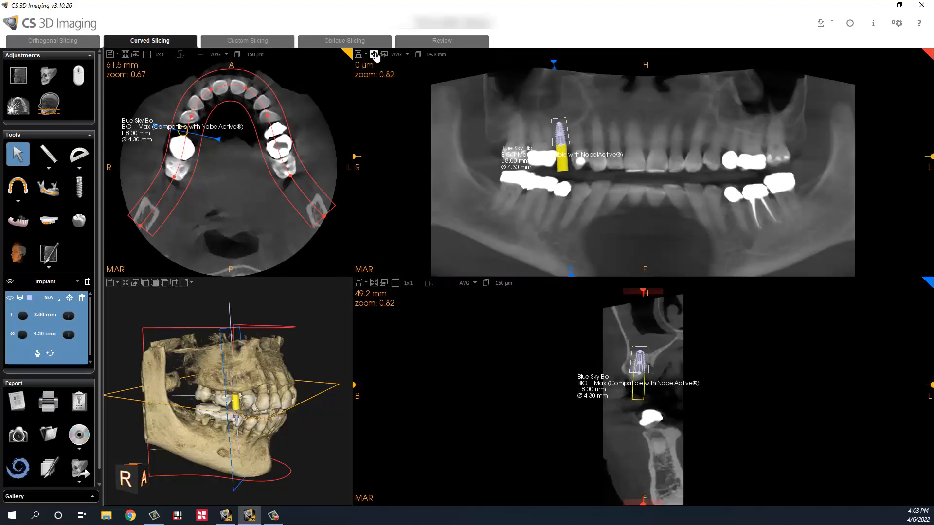
Step: Nudge the implant slightly right on the maximized panoramic, then restore the four panes
click(373, 55)
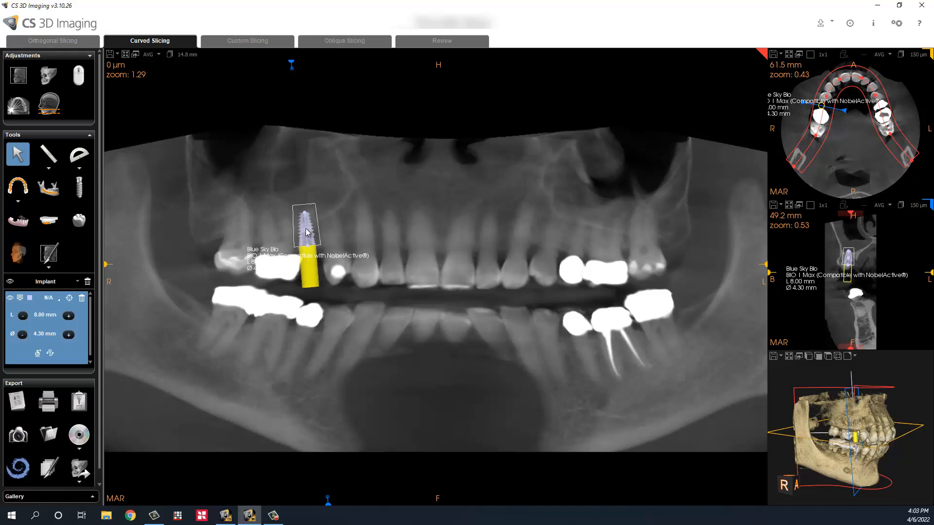
drag(307, 229, 307, 229)
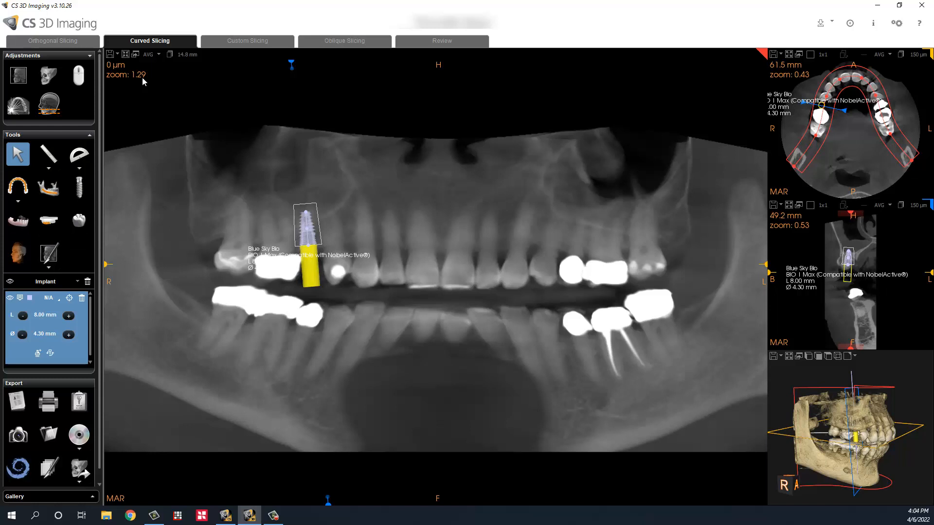
click(126, 55)
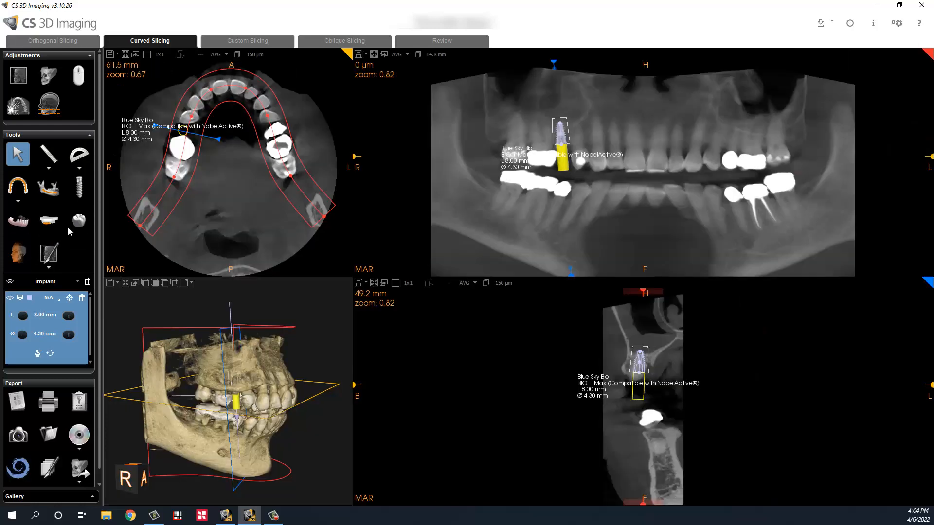
Step: Inspect the Maxilla surface model, then auto-align it to the CT, accepting the warning
click(18, 221)
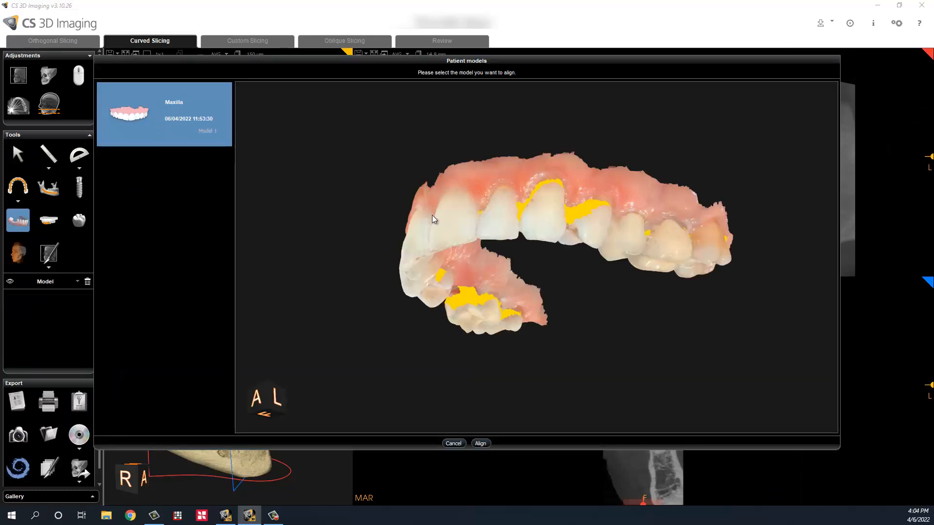
drag(432, 215, 572, 114)
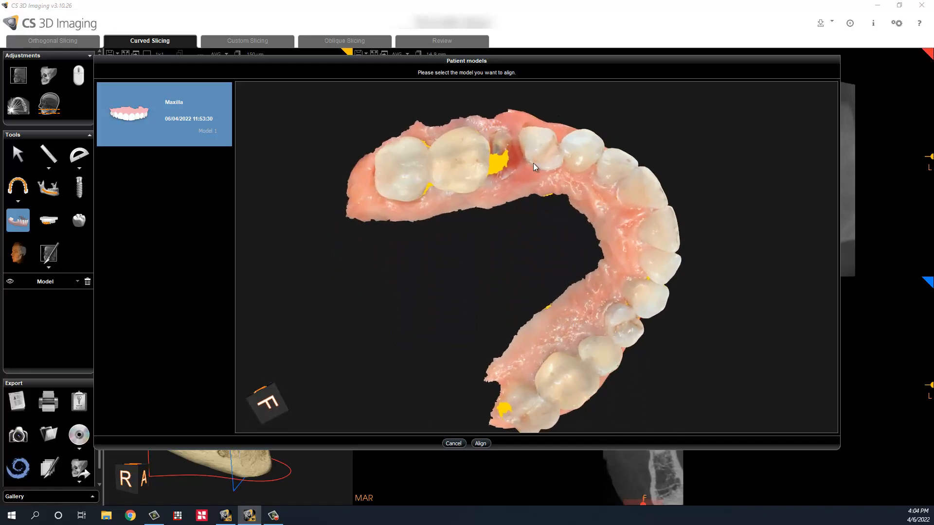
drag(496, 162, 368, 180)
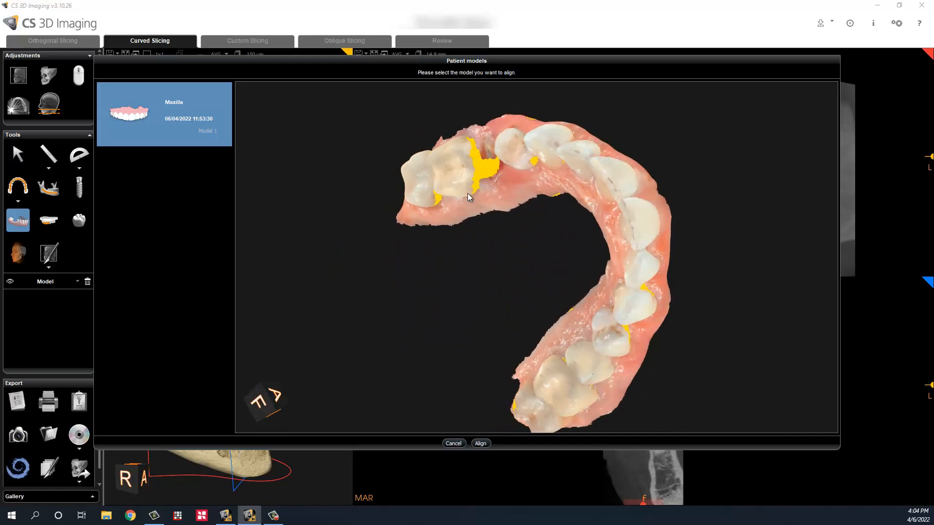
drag(468, 197, 452, 237)
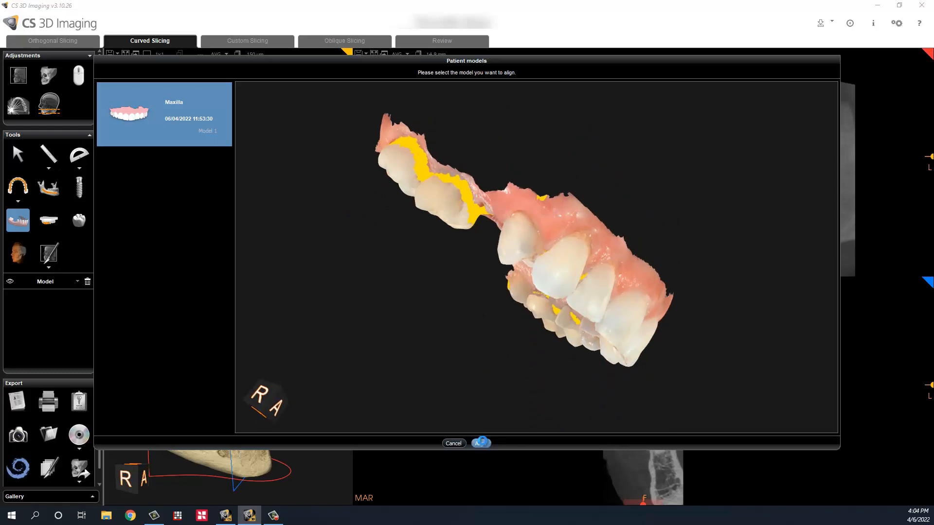
click(481, 443)
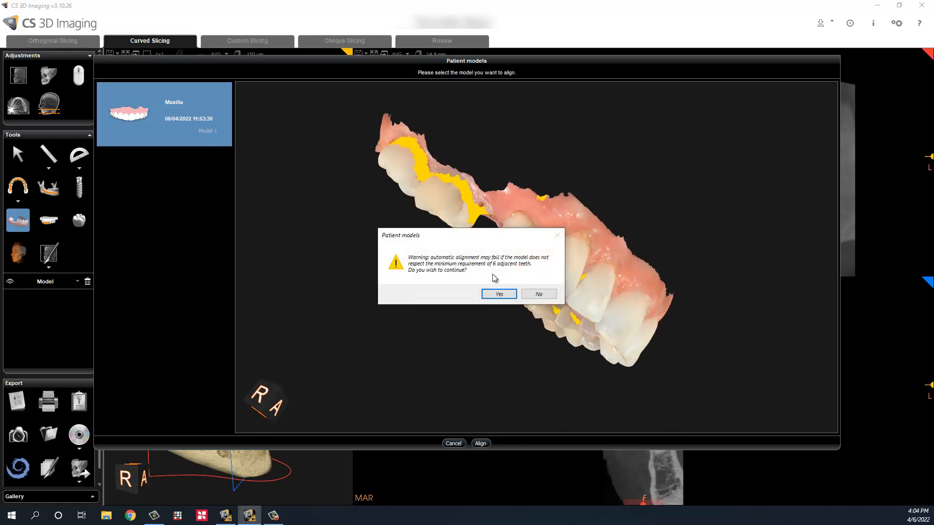
click(498, 294)
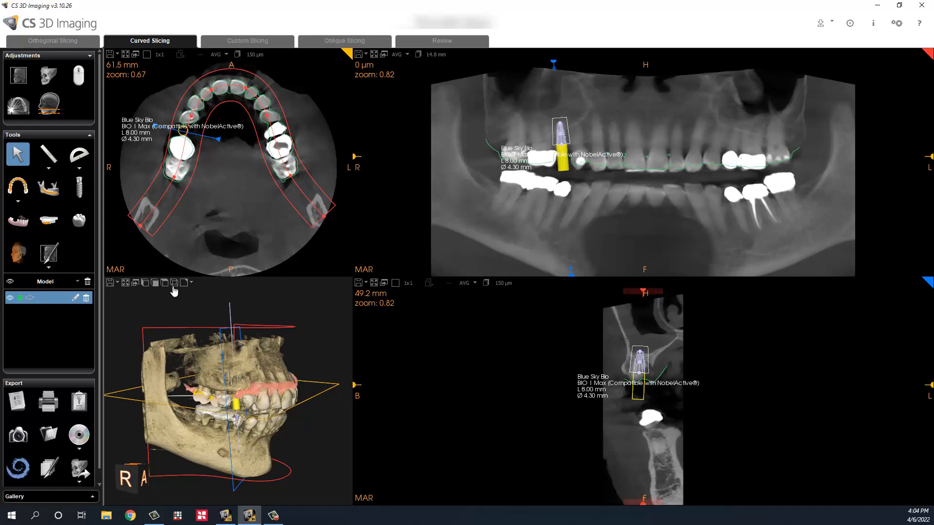
Step: Enlarge and rotate the 3D view, then move the maximized cross-section along the arch to 34.9 mm
click(126, 282)
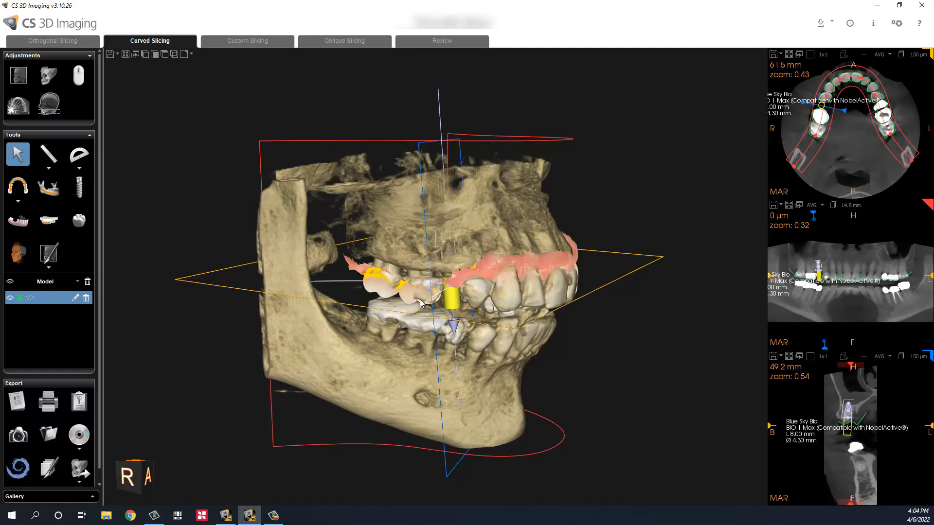
drag(591, 327, 313, 305)
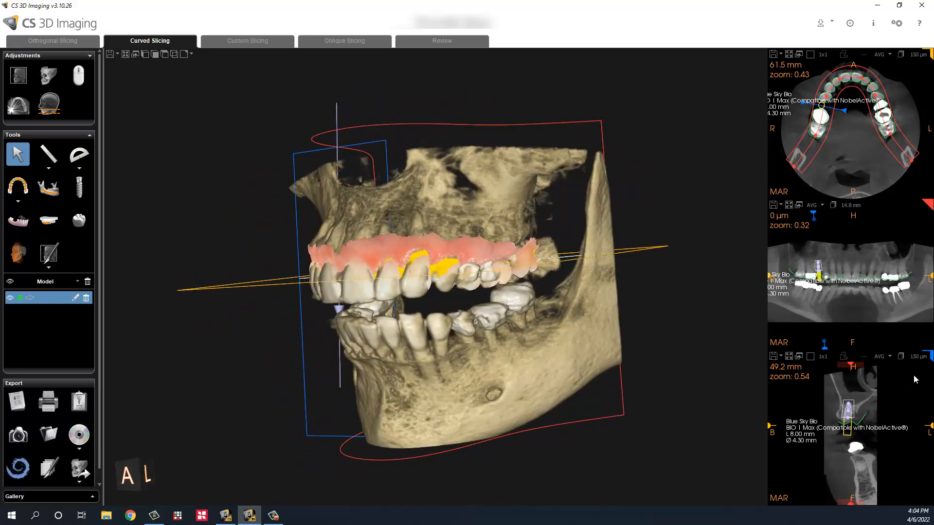
click(789, 357)
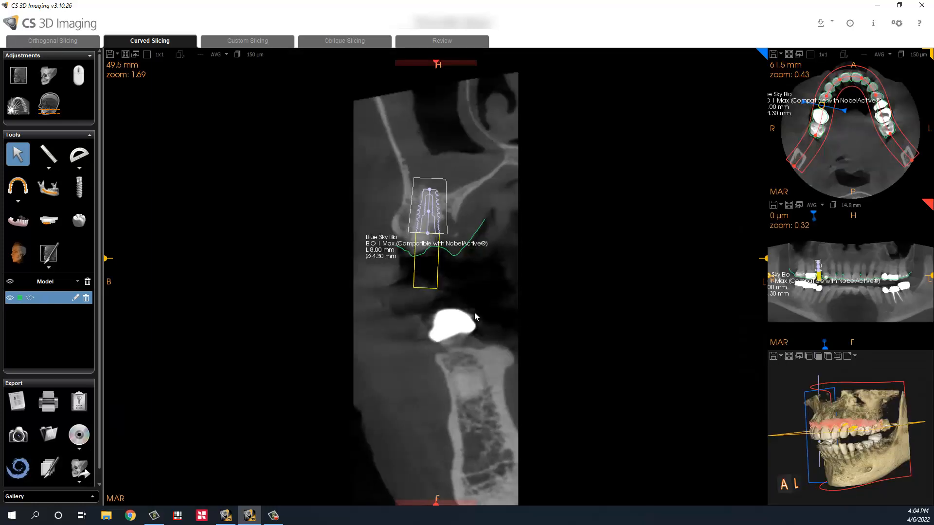
scroll(633, 301, down, 3)
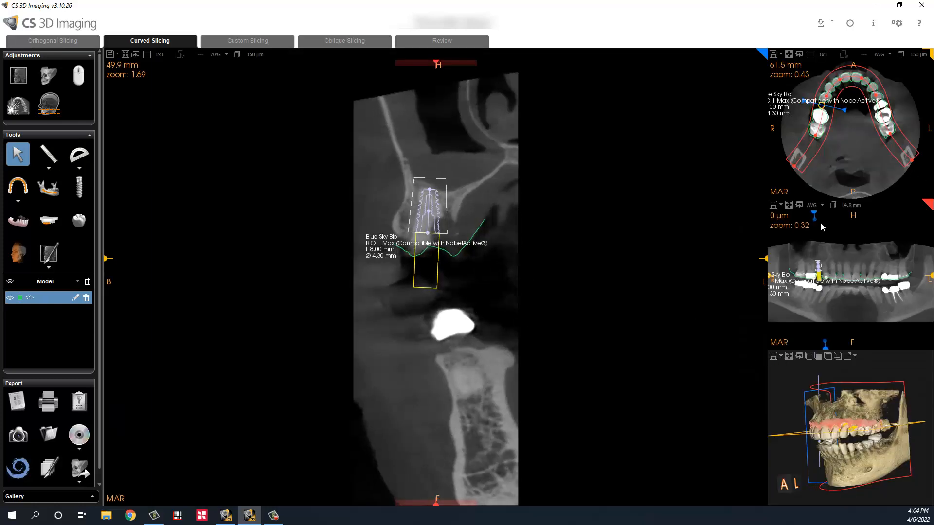
drag(814, 213, 819, 213)
drag(842, 212, 800, 220)
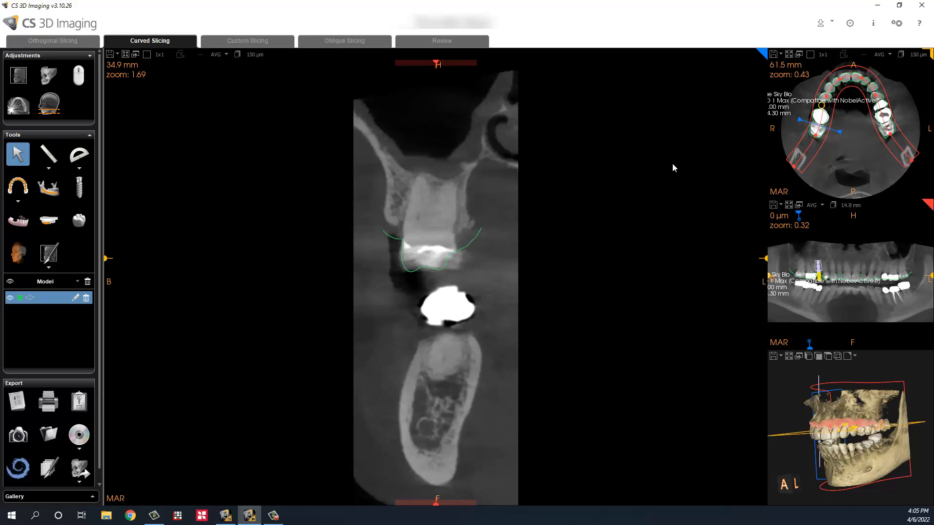
Step: Rotate the 3-D jaw to a view from below and select the yellow 8.00 × 4.30 mm implant
click(788, 356)
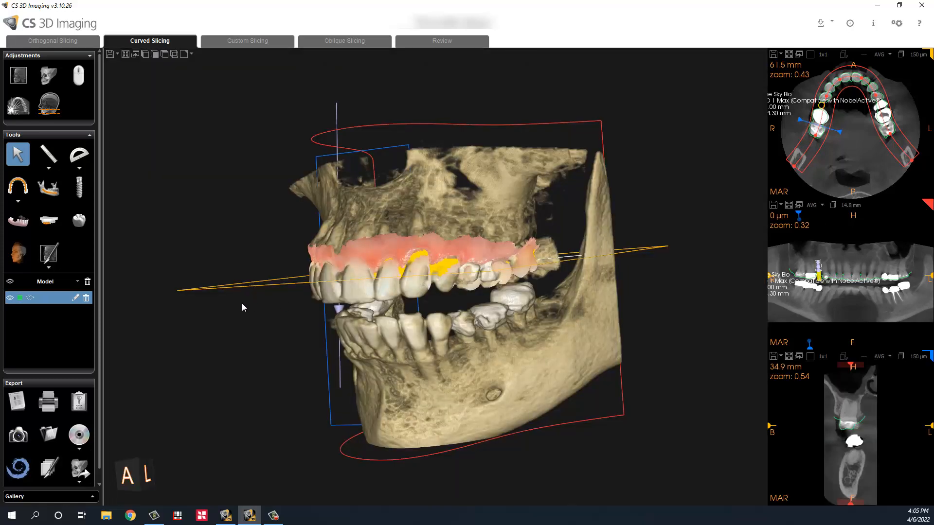
drag(241, 303, 423, 294)
drag(252, 328, 531, 252)
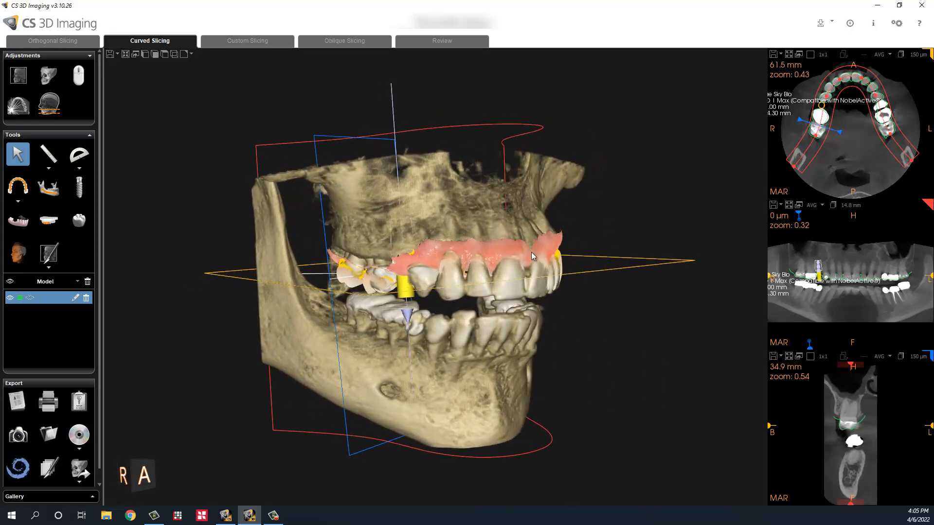
drag(545, 303, 442, 284)
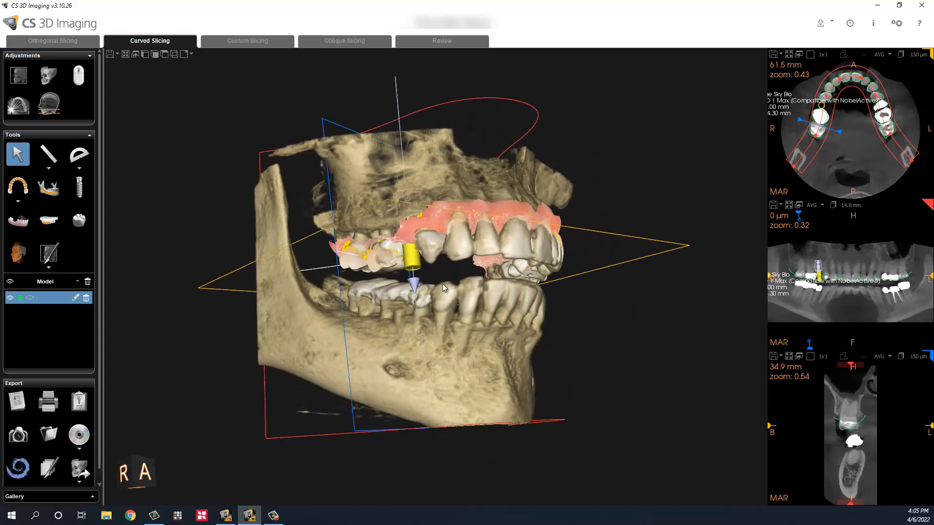
drag(402, 323, 342, 297)
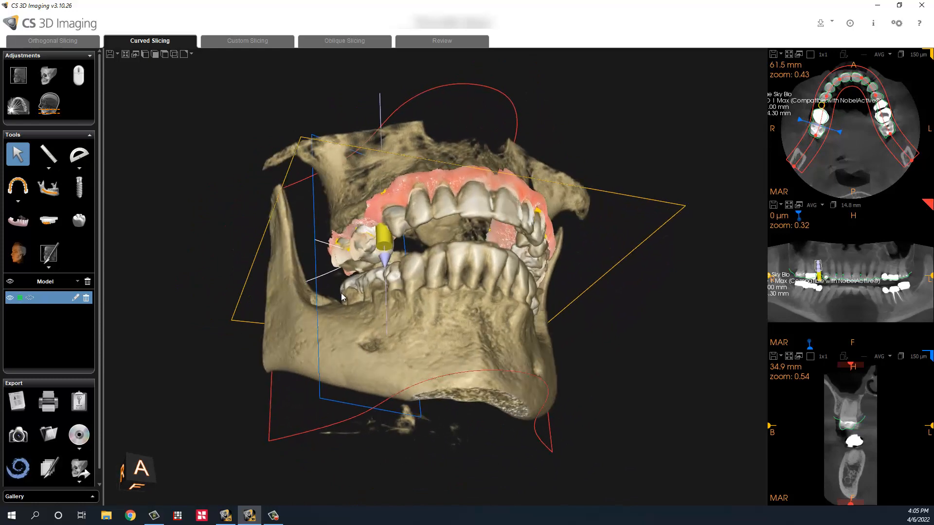
drag(477, 278, 415, 222)
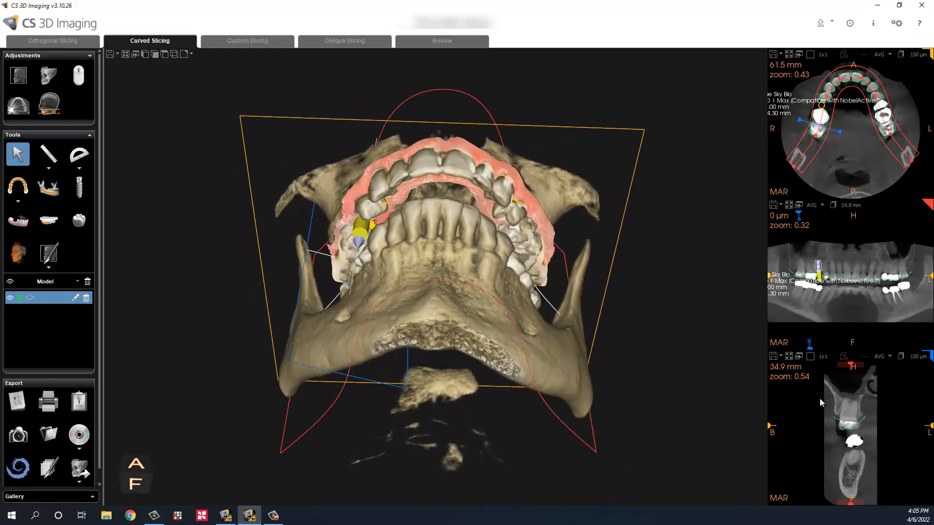
click(358, 238)
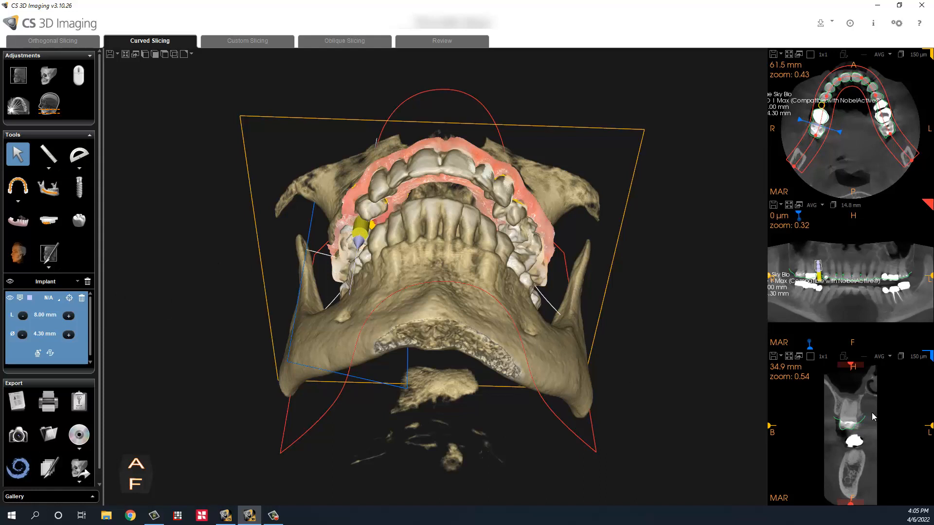
Step: Centre the views on the implant, stand it upright in the enlarged cross-section, and restore the four-pane layout
click(69, 301)
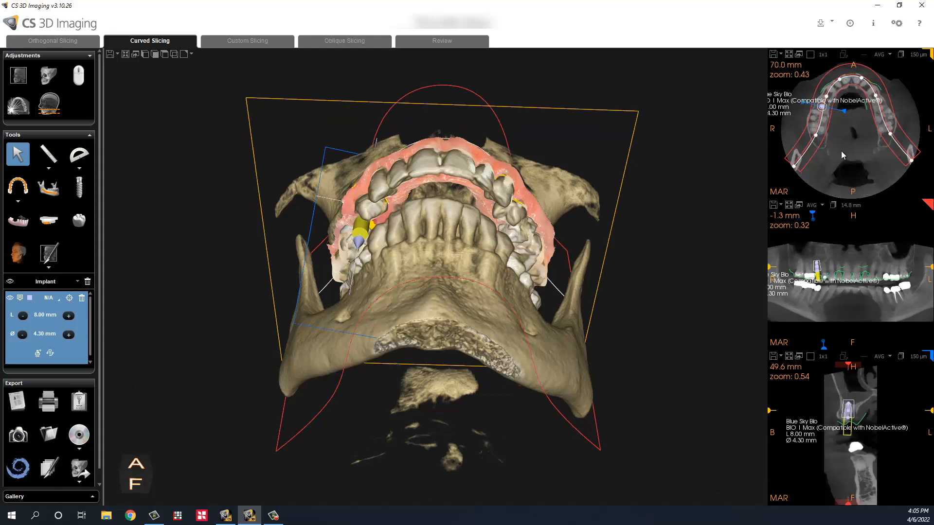
click(788, 357)
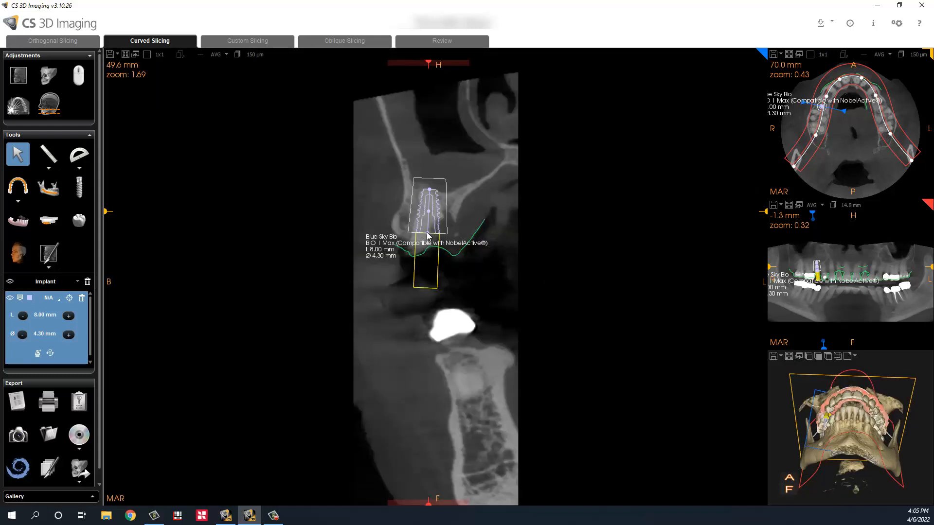
drag(428, 236, 431, 237)
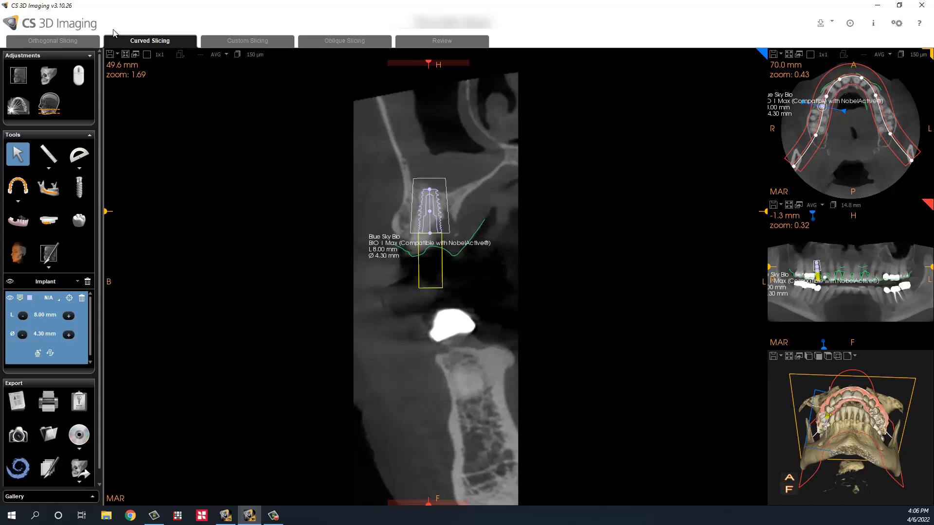
click(125, 54)
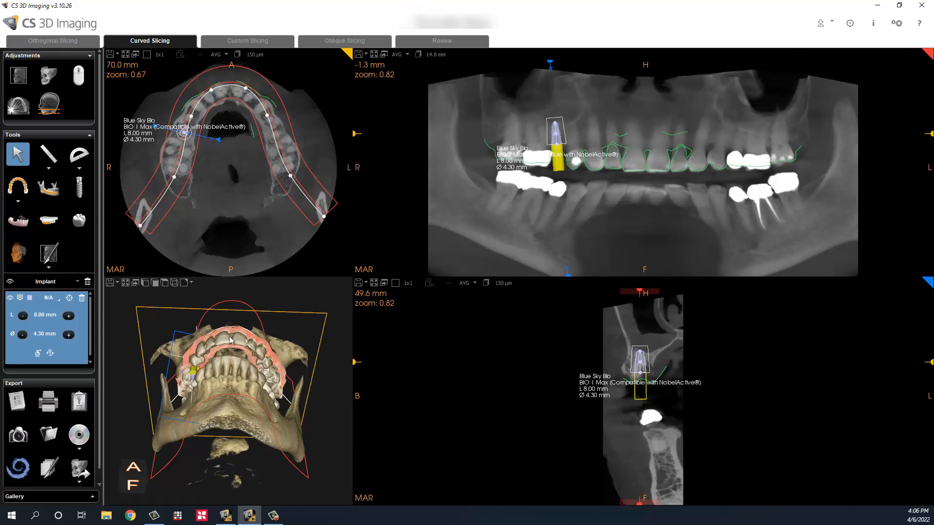
Step: Inspect the implant placement from below, anterior-right oblique and right side 3-D views
drag(248, 407, 233, 363)
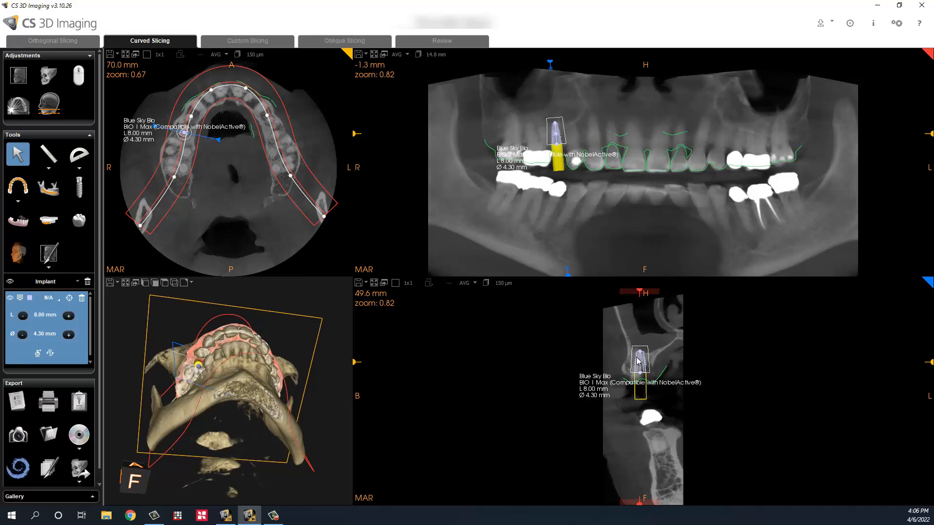
drag(267, 309, 295, 376)
drag(166, 331, 227, 296)
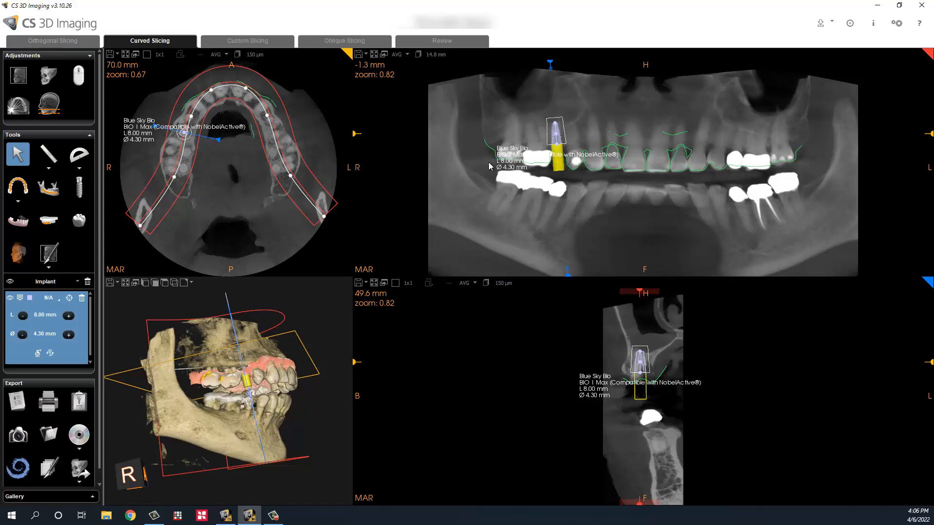
drag(327, 399, 269, 372)
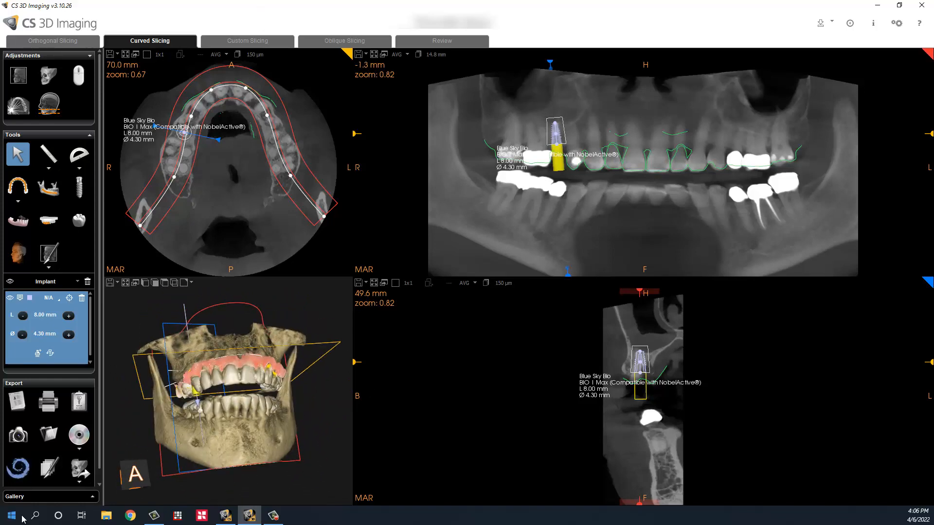
Step: Export the CT volume and registered model to Blue Sky Plan from the Export panel
click(18, 468)
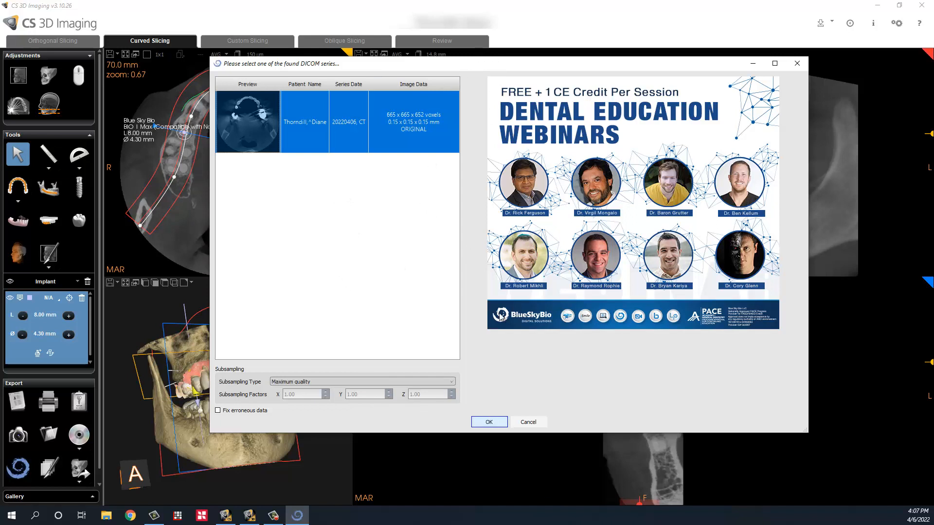
Step: Confirm the DICOM series and show Blue Sky Plan's surfaces: Model1, Implant1 and Original CT
click(488, 422)
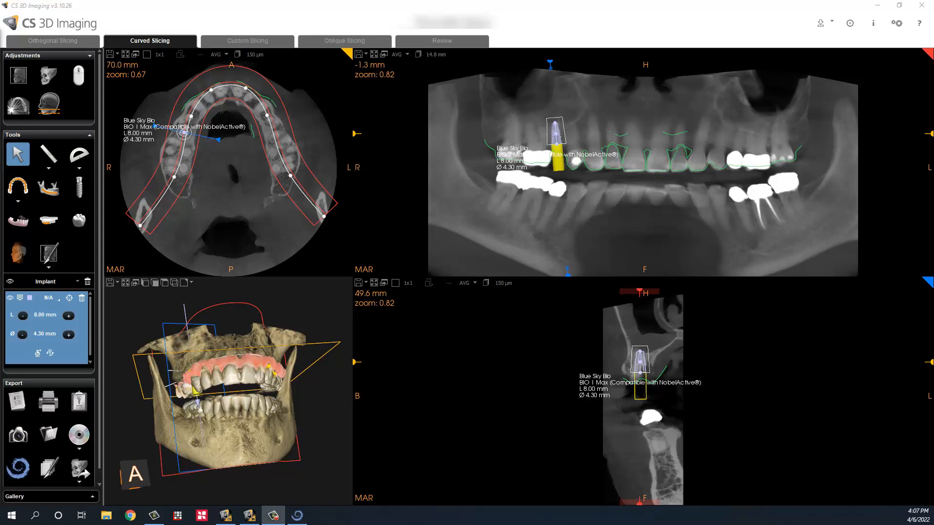
drag(0, 66, 493, 19)
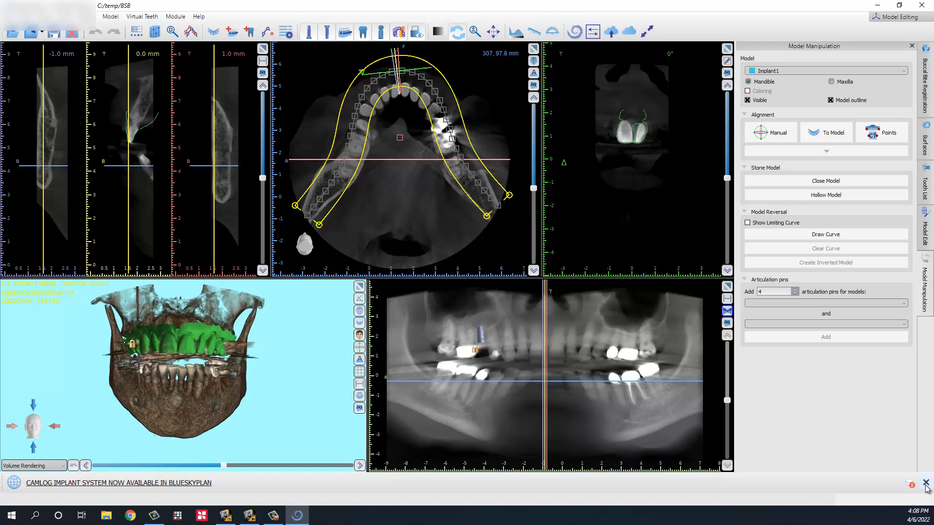
click(926, 484)
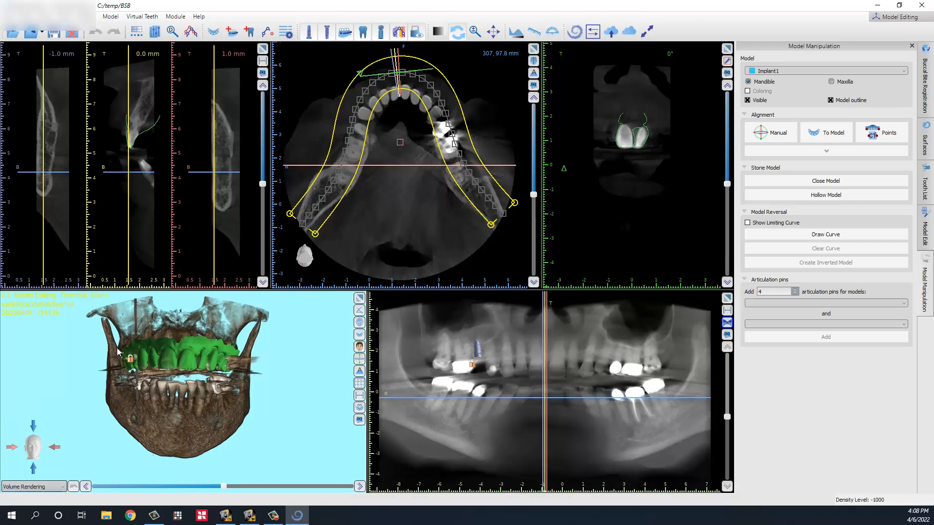
drag(81, 352, 79, 373)
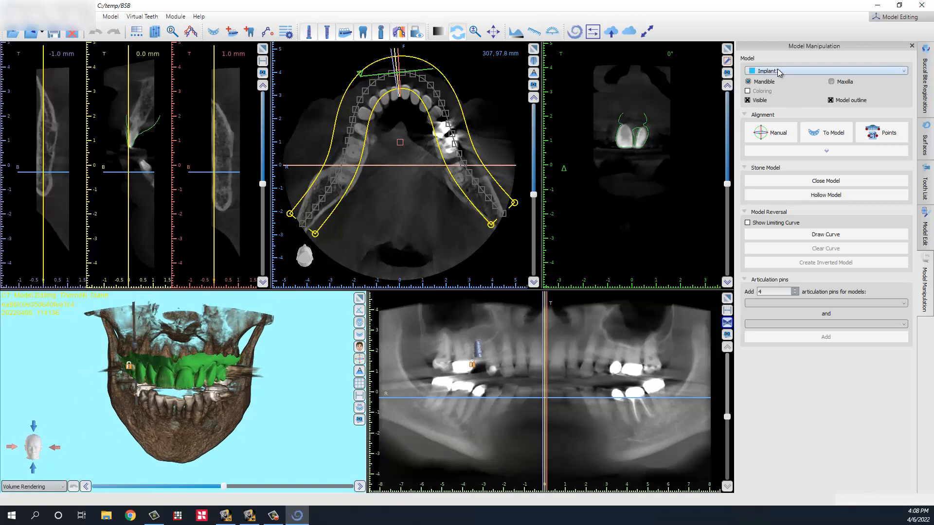
click(924, 143)
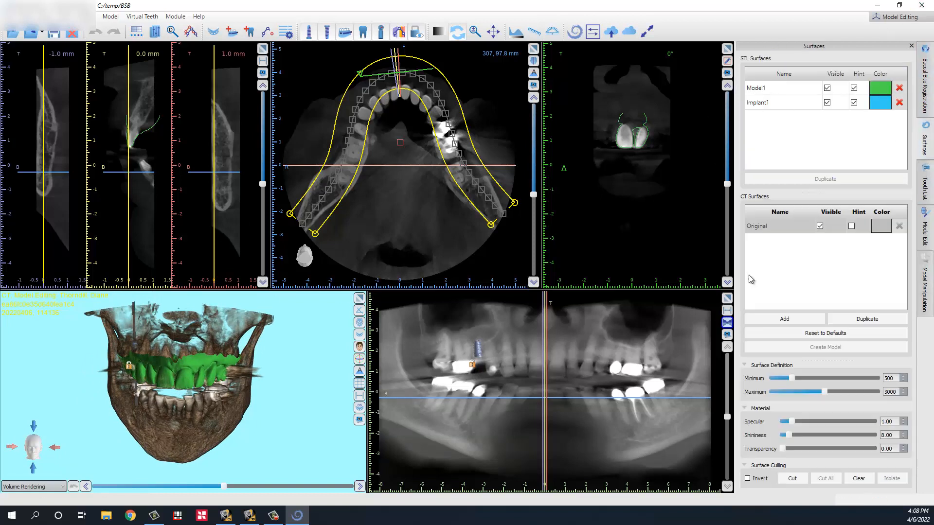
Step: Turn off Implant1's Visible and Hint settings, then delete Implant1, keeping Model1
click(765, 103)
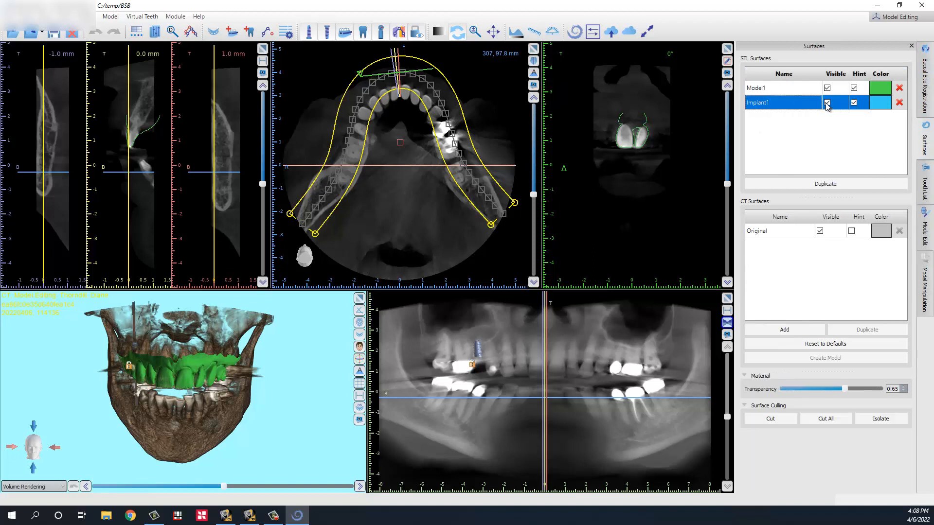
click(827, 103)
click(854, 103)
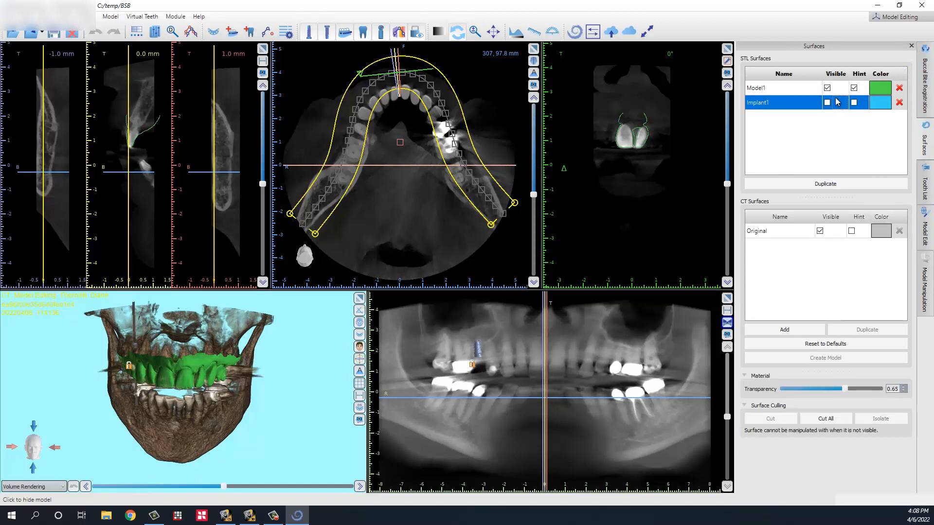
click(788, 88)
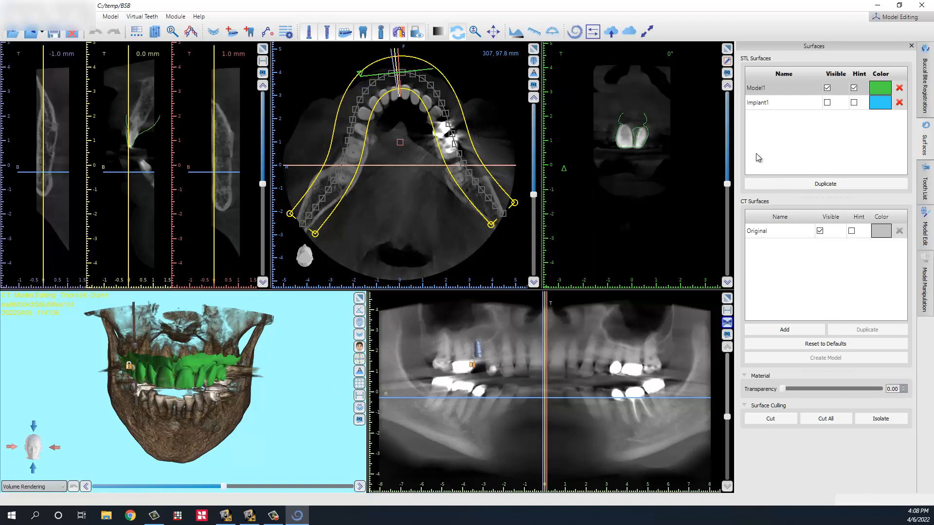
click(899, 104)
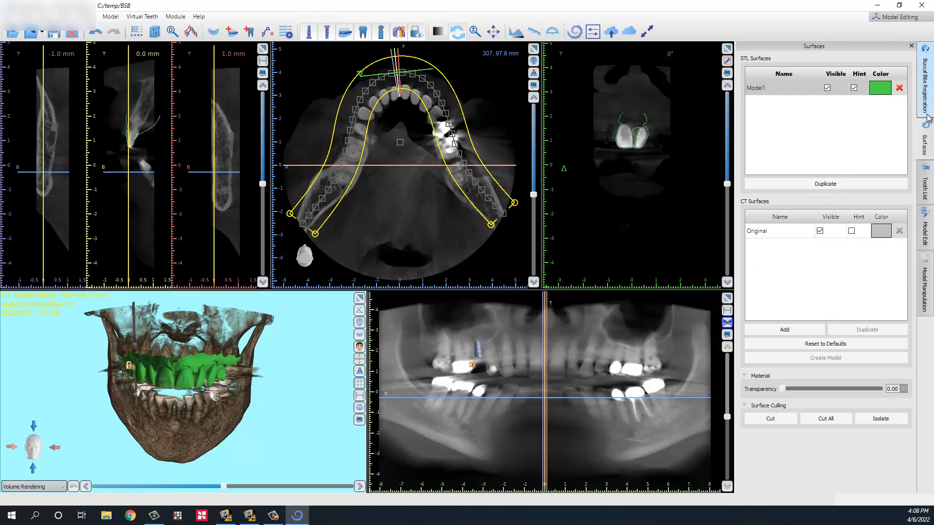
Step: Run Automatic alignment of Model1 from the Model Manipulation Alignment options
click(925, 289)
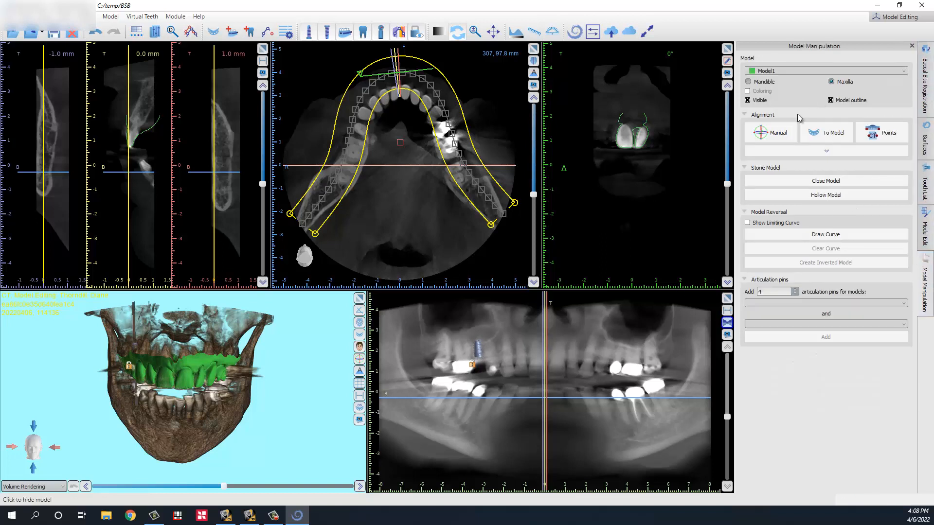
click(810, 151)
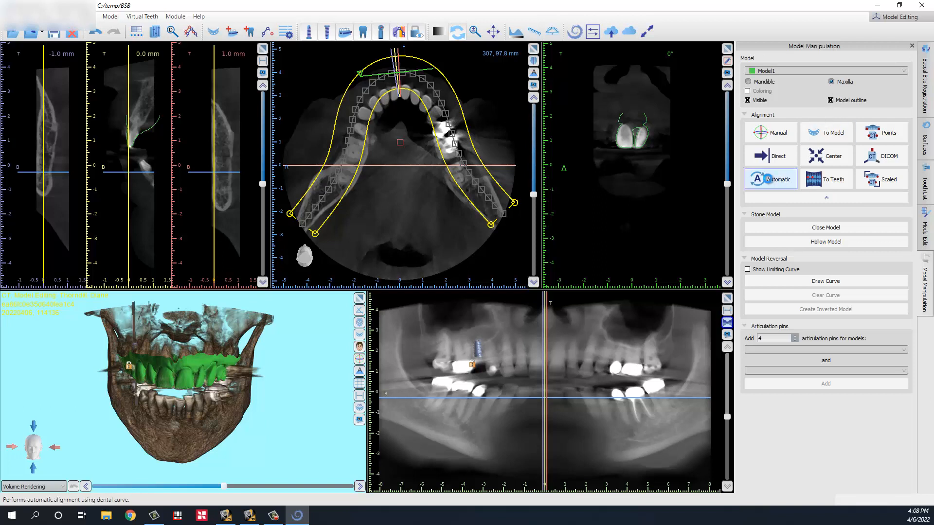
click(767, 179)
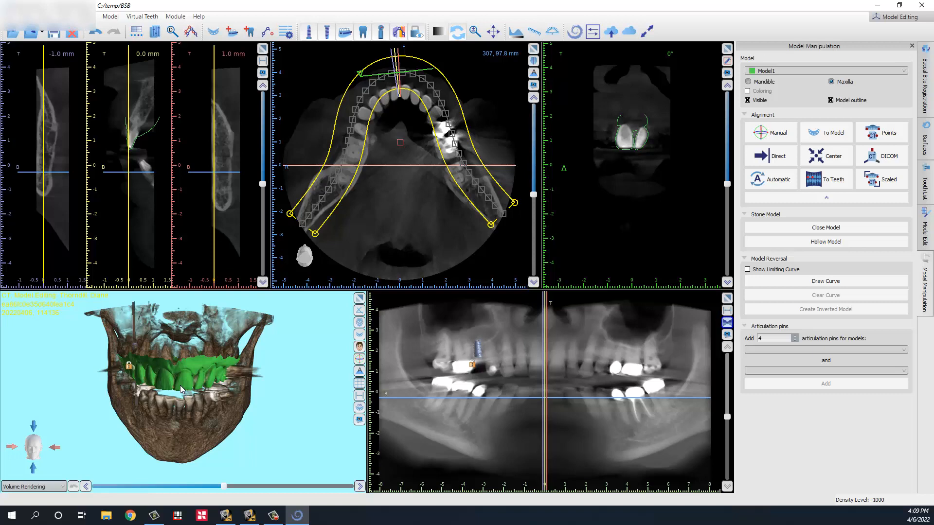
Step: Rotate the jaw and move the cross-sections to check Model1's fit at the implant site
drag(191, 413, 322, 380)
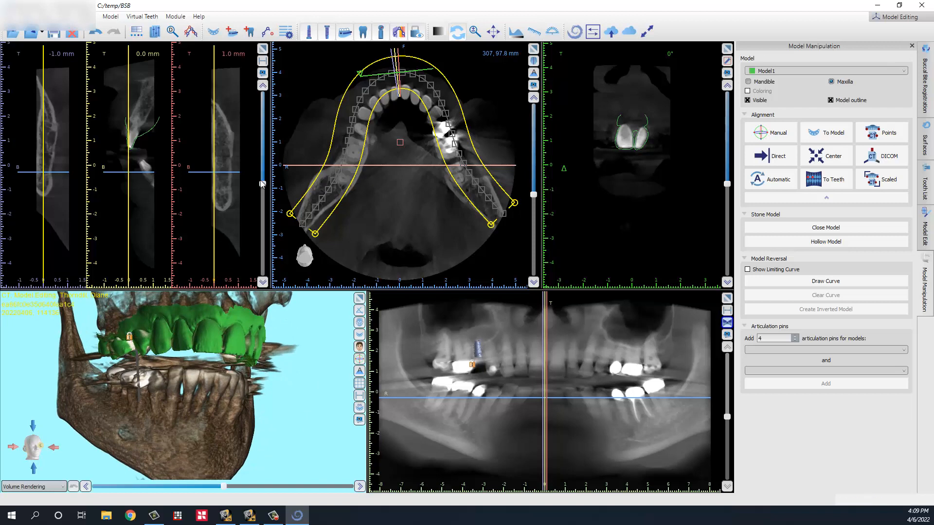
drag(263, 188, 305, 230)
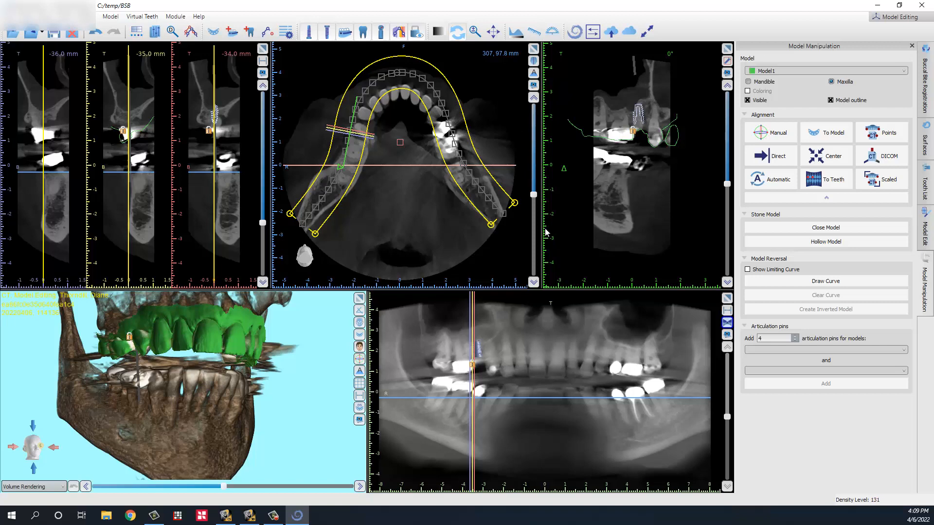
drag(167, 372, 204, 321)
drag(198, 484, 197, 353)
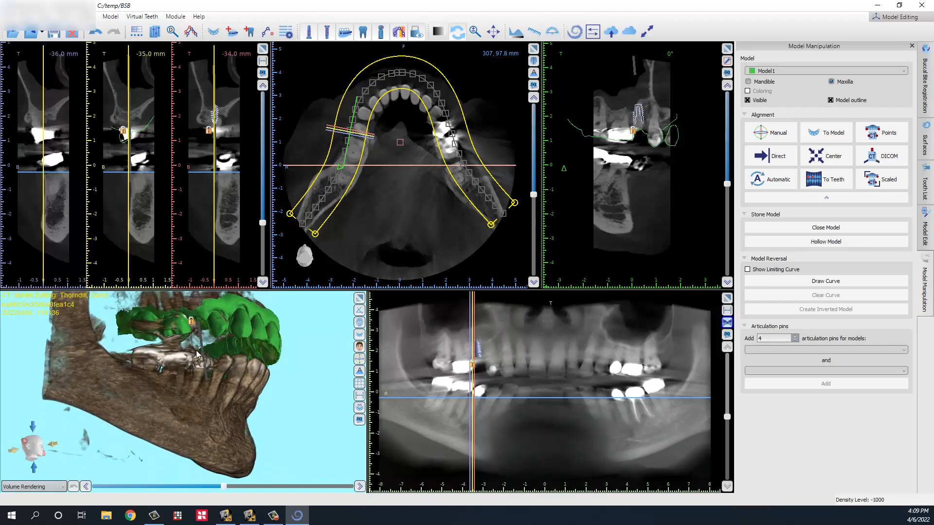
drag(305, 326, 659, 167)
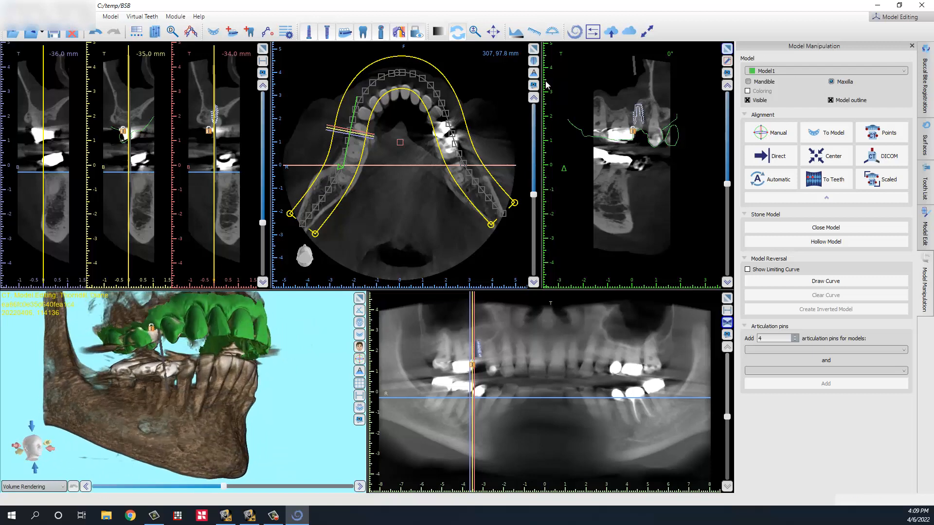
Step: Switch from Model Editing to the Surgical Guide > Advanced mode, with Model1 still overlaying the jaw
click(925, 228)
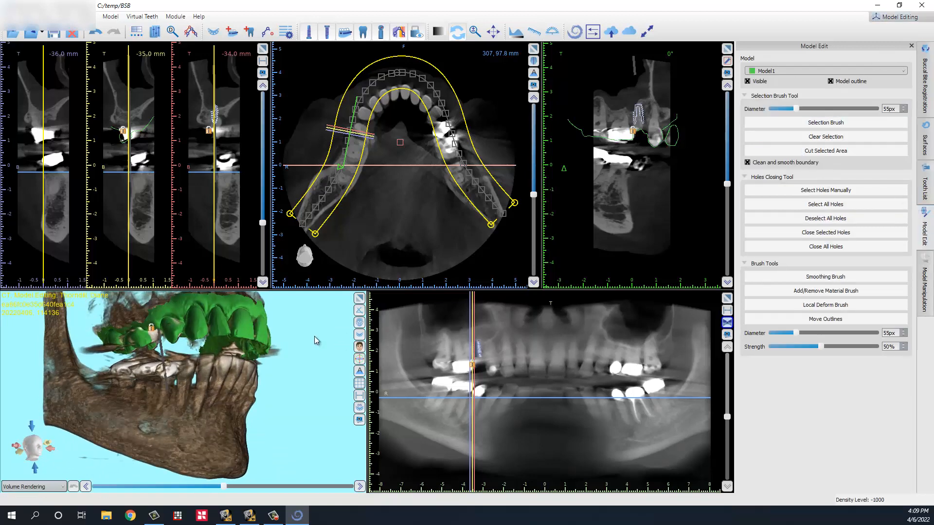
click(927, 68)
click(925, 141)
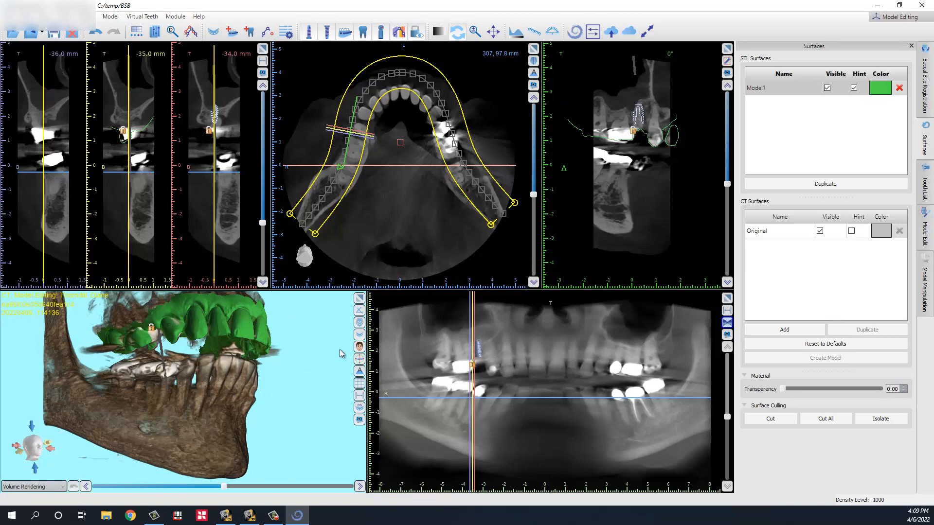
drag(310, 353, 273, 372)
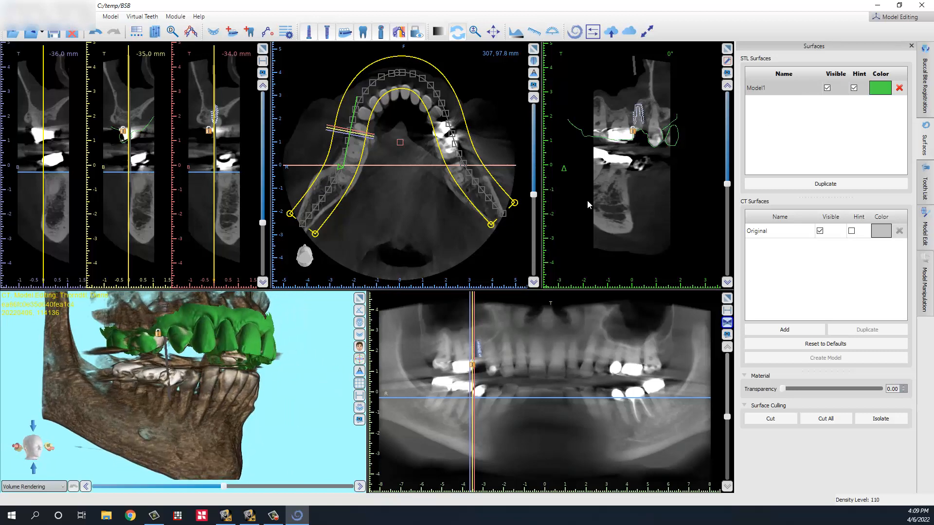
click(899, 16)
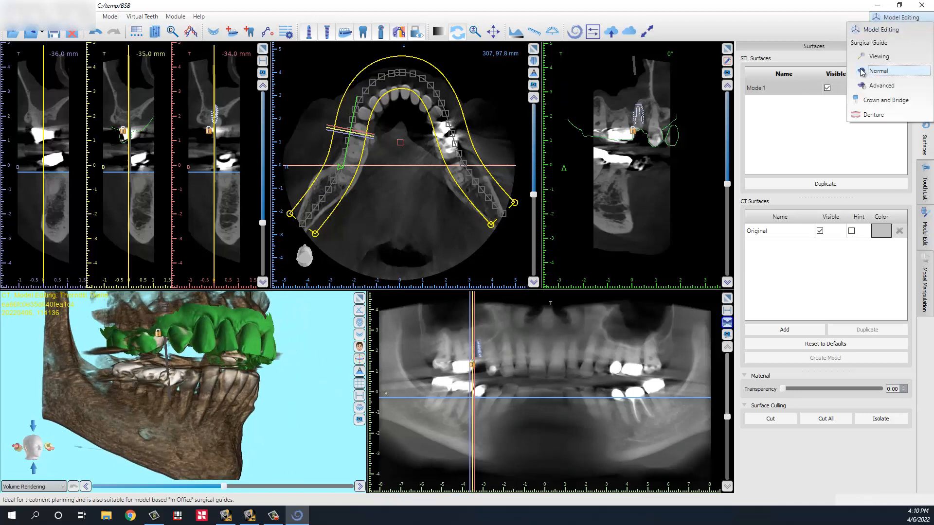
click(881, 85)
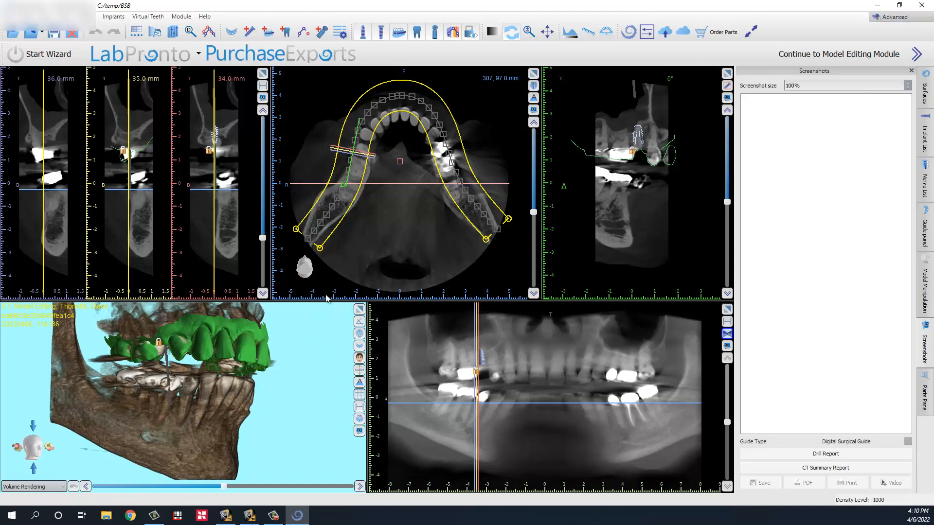
Step: Enable the guide tube for implant IJH4308 and maximize its cross-section view
click(641, 135)
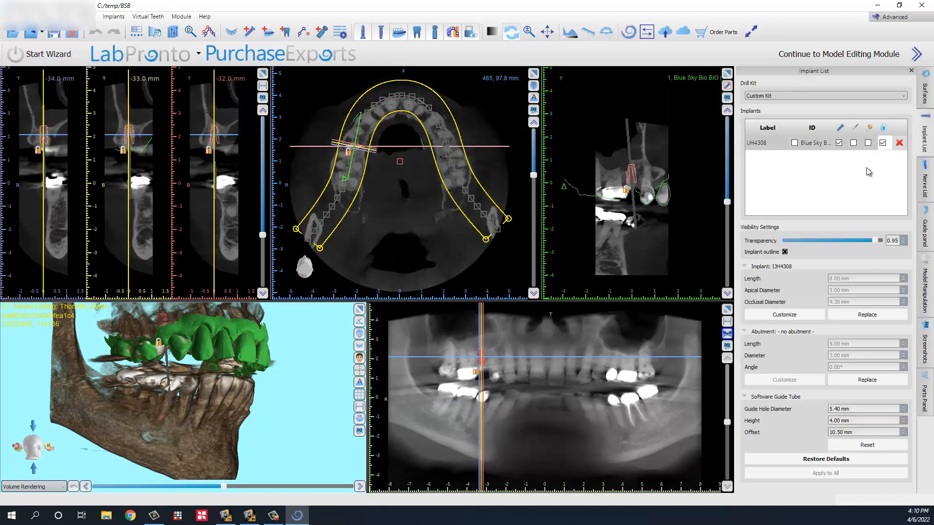
click(869, 143)
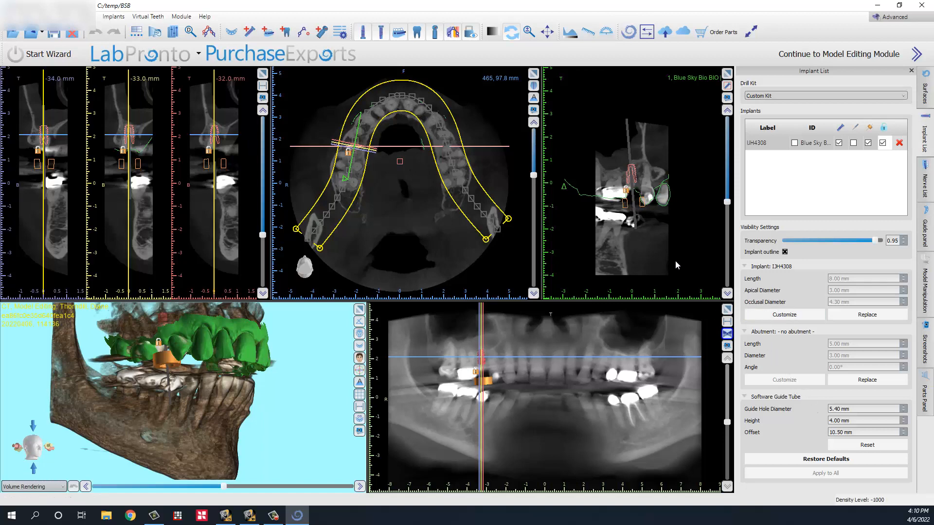
click(728, 74)
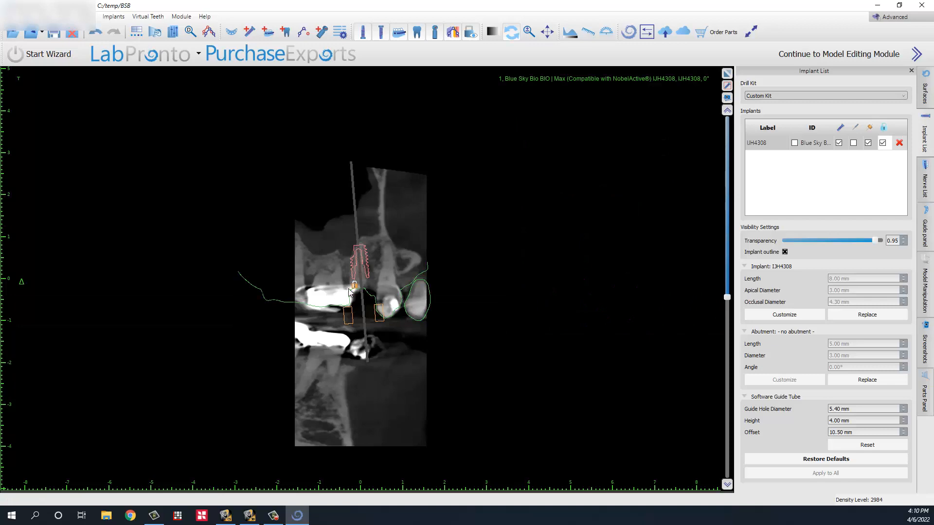
right_drag(369, 263, 361, 106)
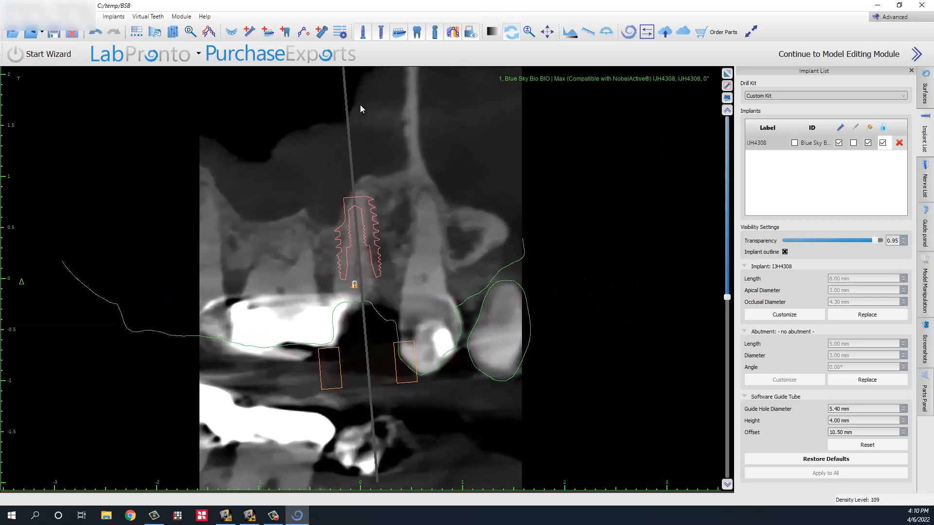
scroll(328, 293, down, 5)
scroll(328, 293, up, 5)
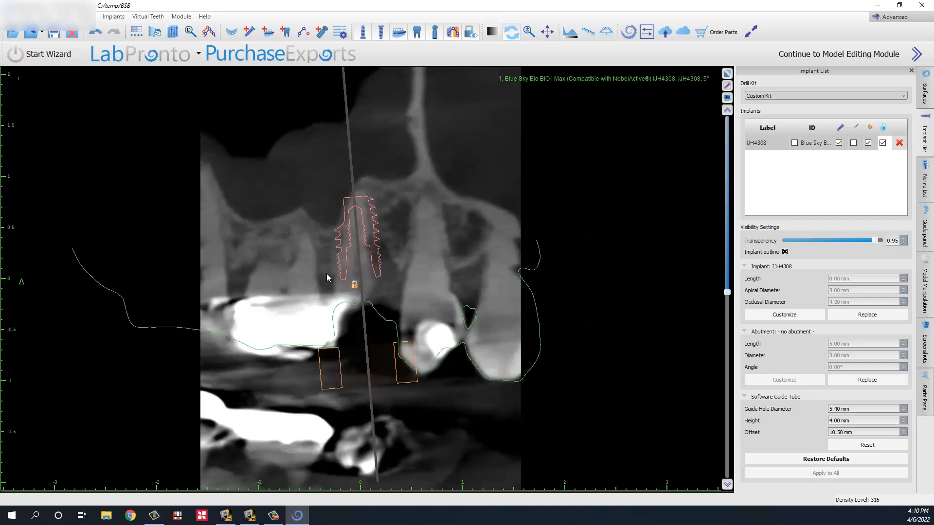
scroll(333, 280, up, 3)
scroll(339, 285, down, 2)
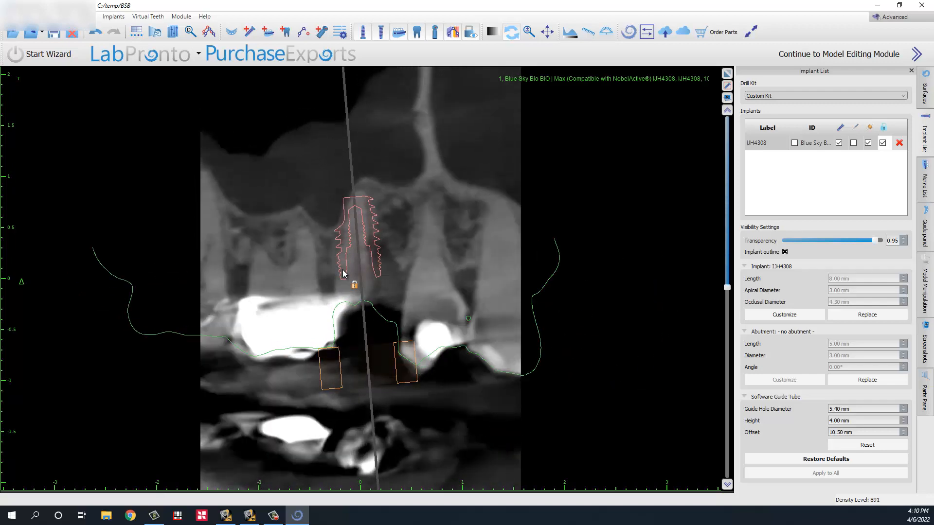
right_click(366, 240)
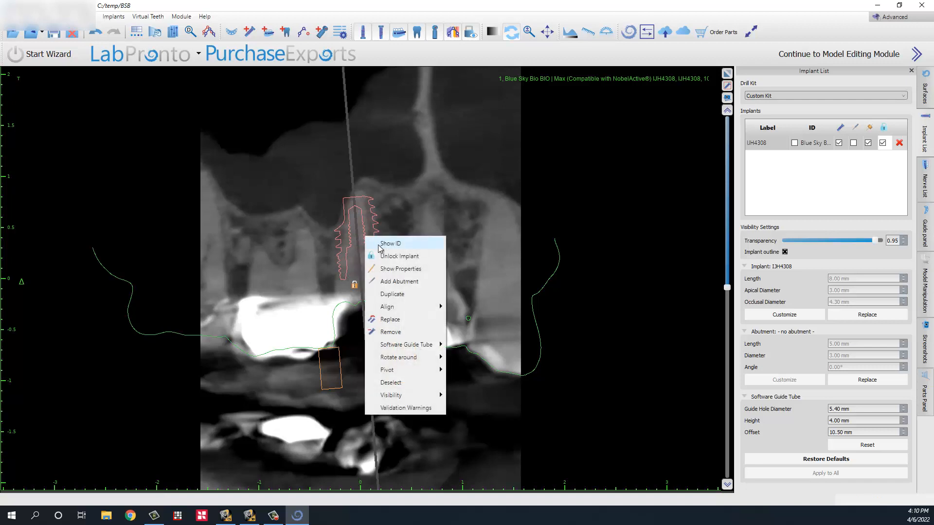
click(392, 258)
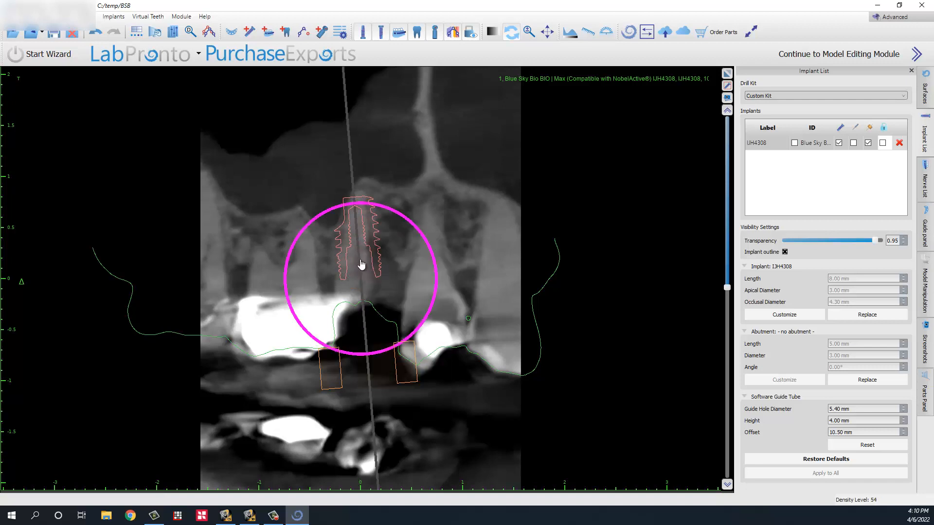
scroll(365, 224, down, 1)
scroll(366, 222, down, 1)
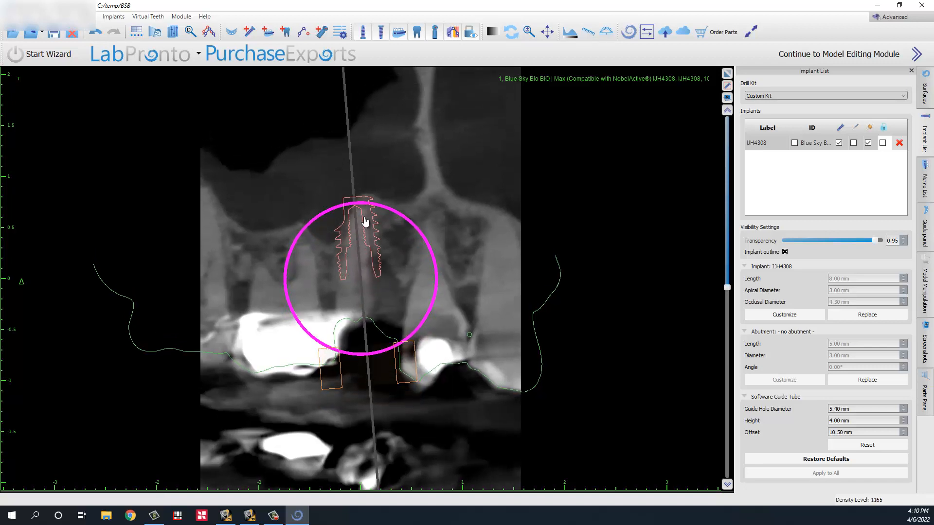
scroll(366, 221, down, 1)
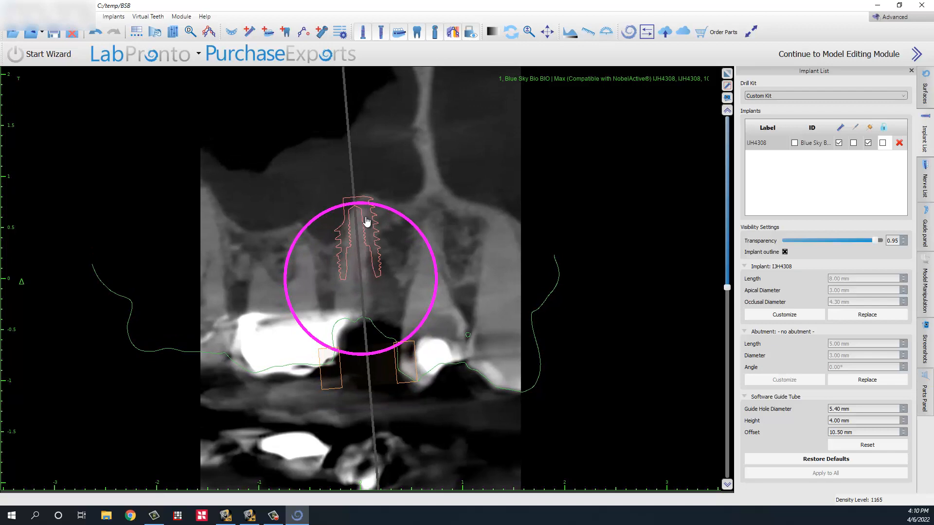
scroll(365, 306, down, 8)
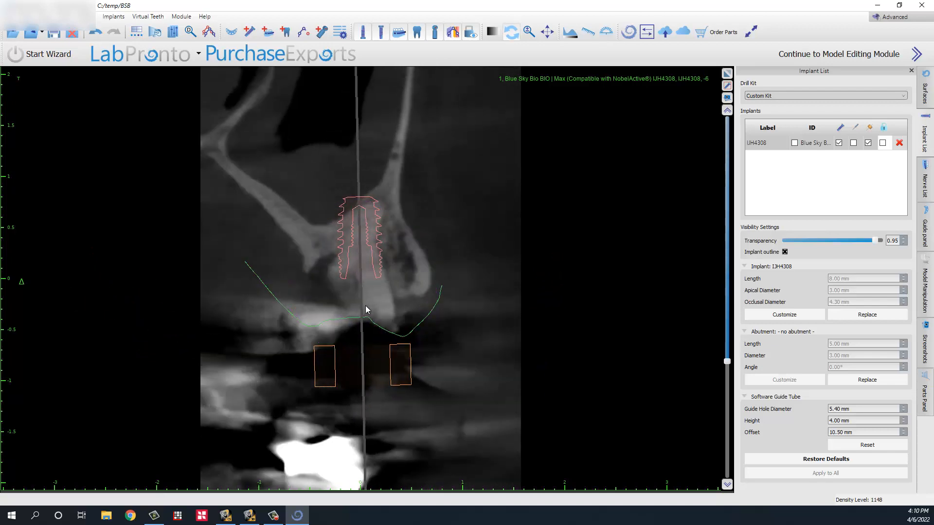
scroll(366, 306, down, 5)
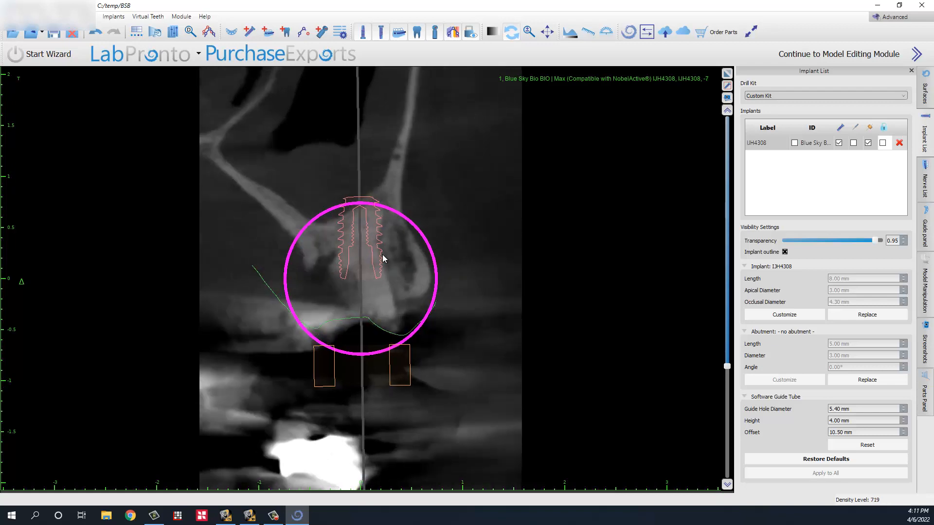
scroll(386, 256, up, 3)
scroll(384, 258, up, 3)
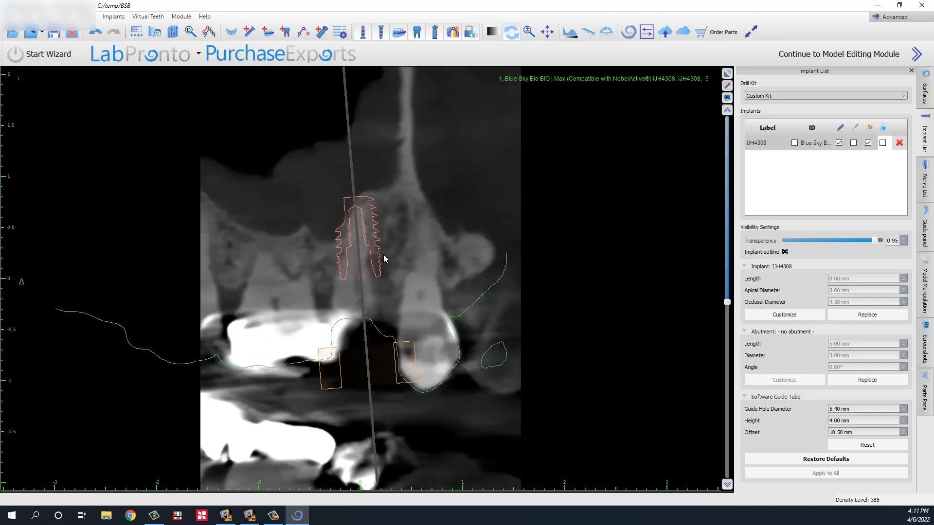
scroll(385, 259, up, 2)
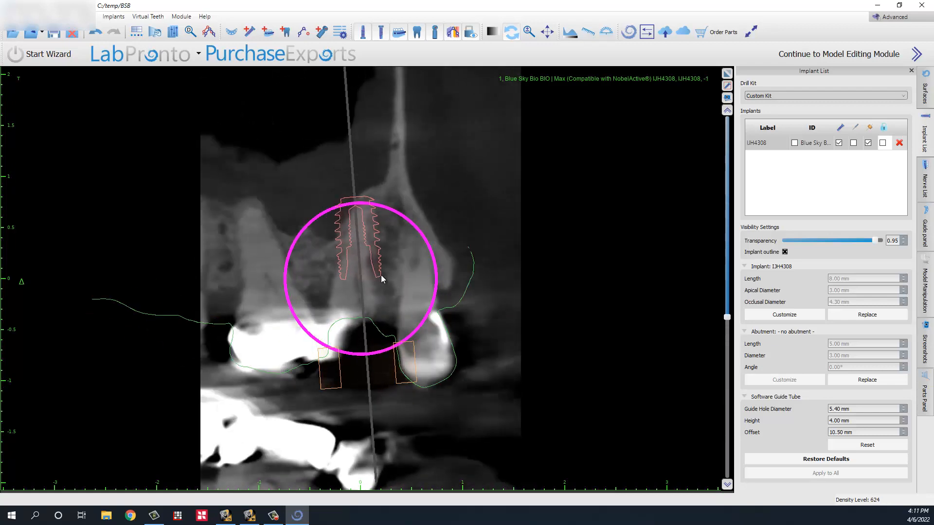
scroll(382, 278, down, 2)
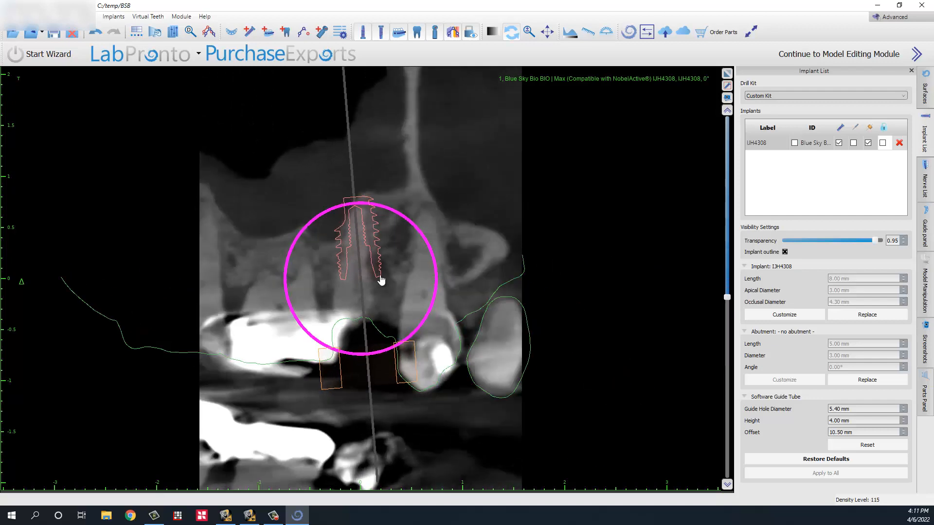
scroll(381, 281, up, 1)
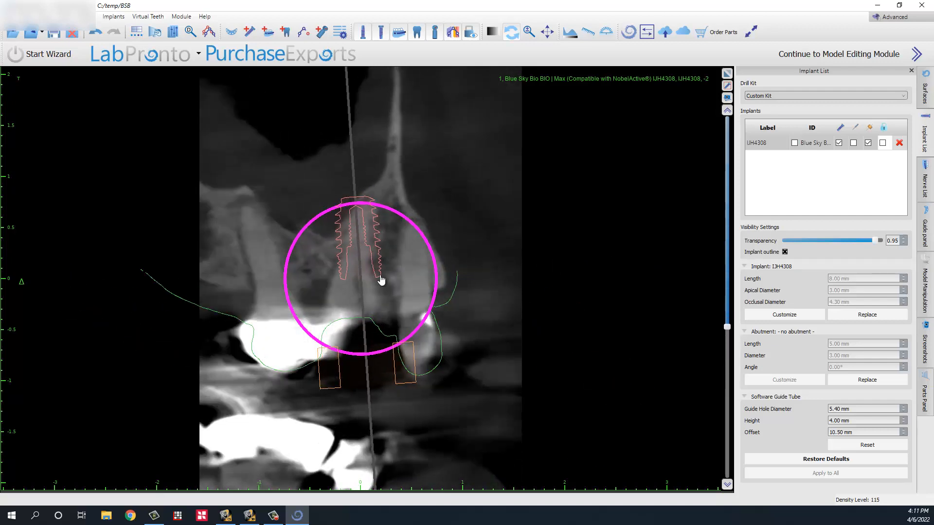
scroll(381, 280, up, 4)
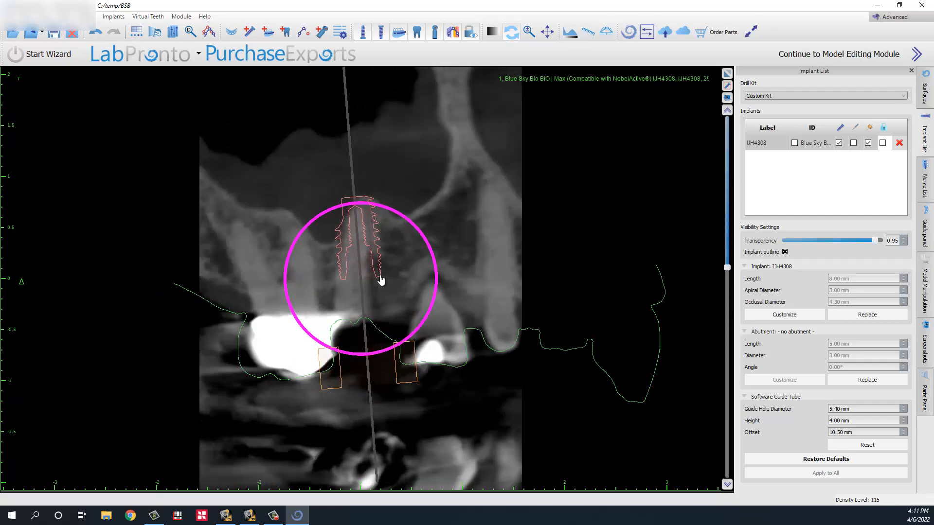
scroll(380, 281, down, 6)
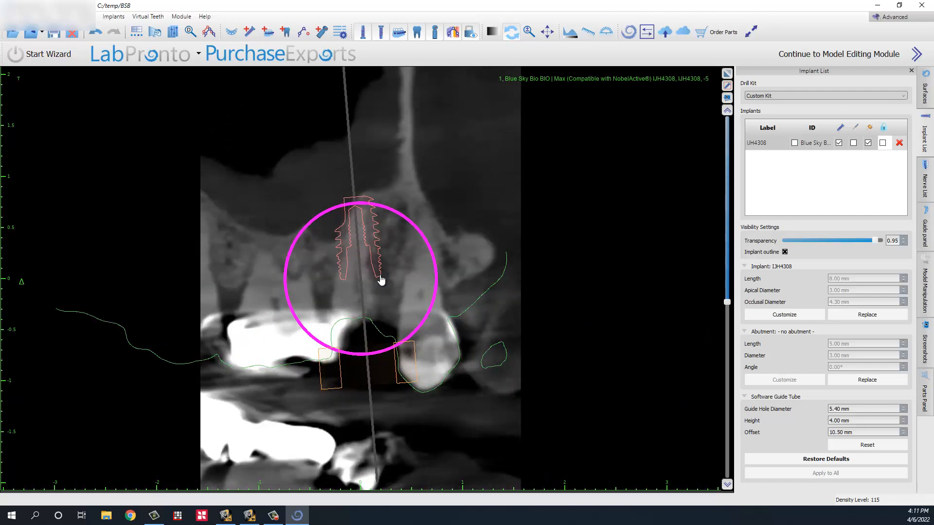
scroll(381, 280, up, 5)
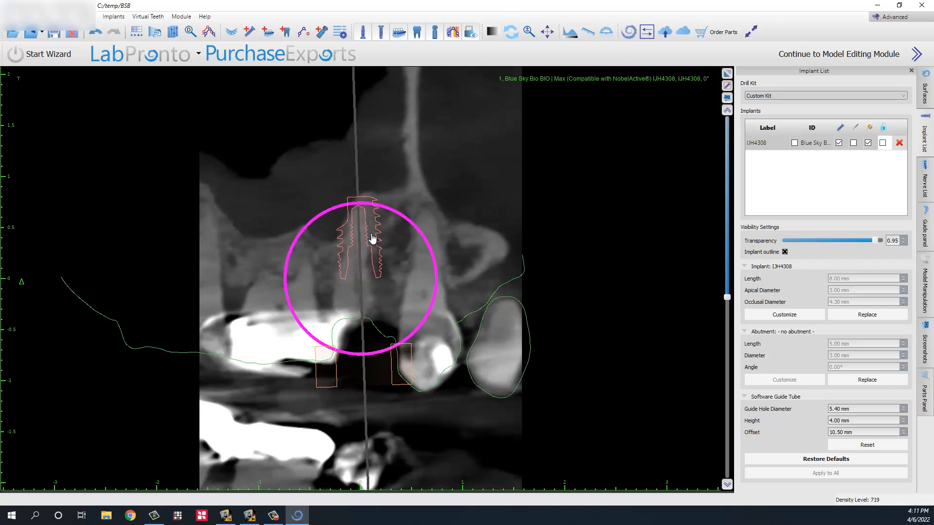
key(Right)
drag(371, 235, 370, 236)
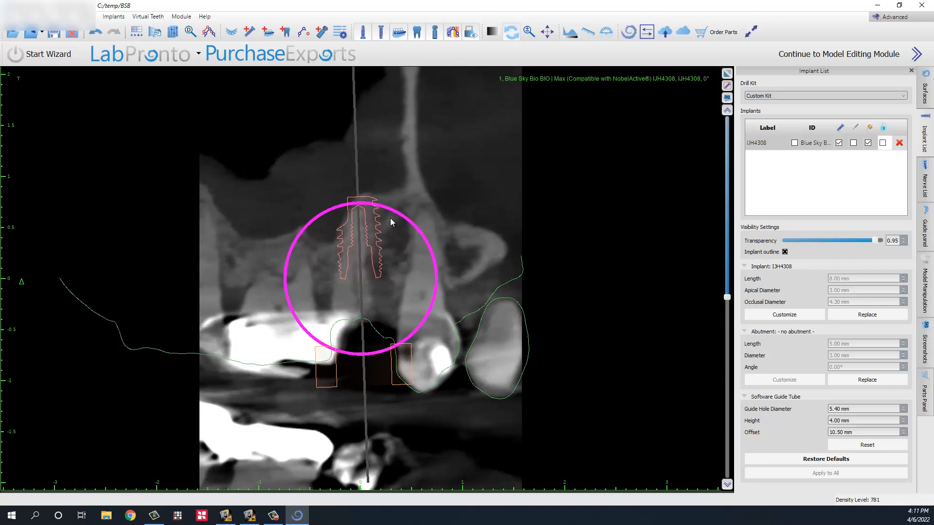
scroll(385, 240, down, 4)
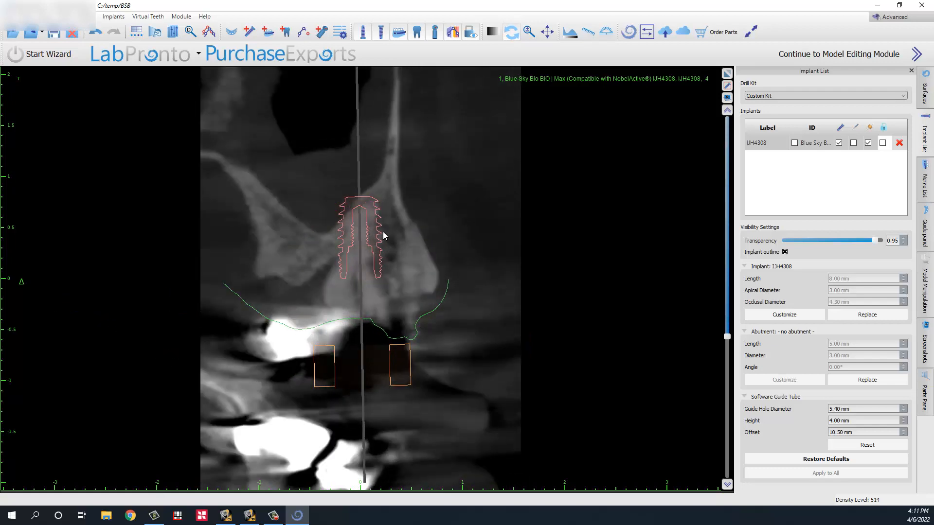
scroll(384, 236, down, 5)
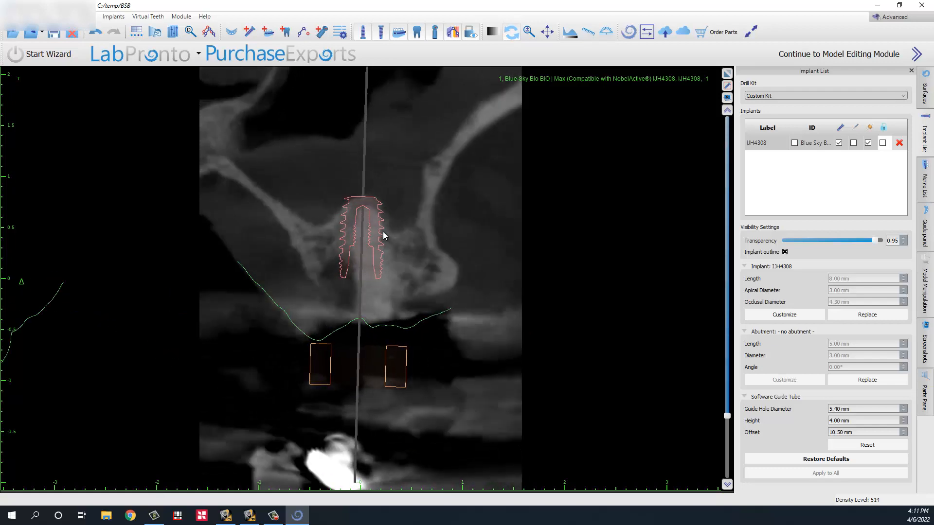
scroll(384, 236, up, 14)
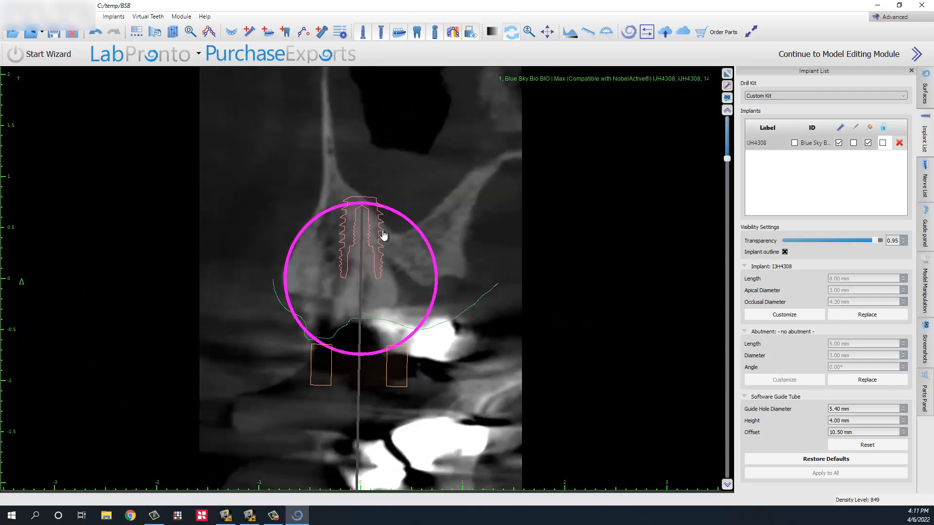
scroll(384, 236, down, 8)
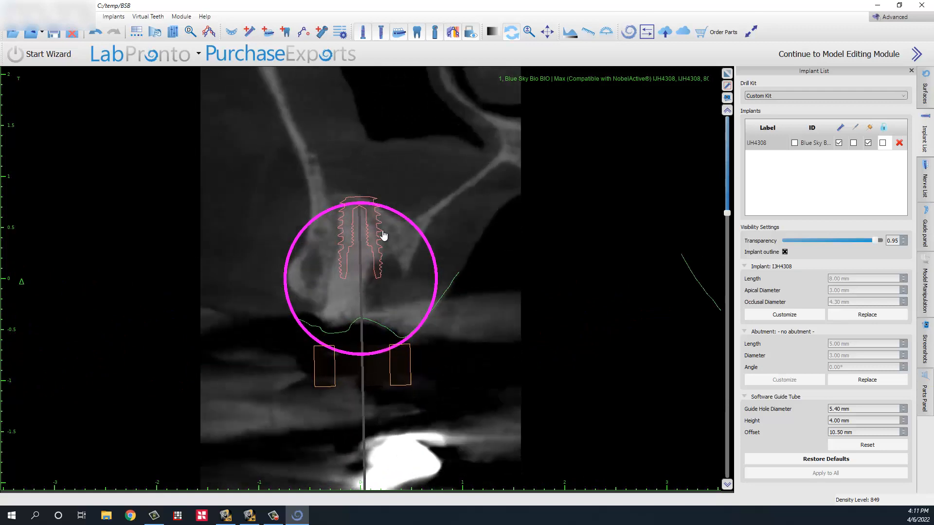
scroll(384, 235, down, 8)
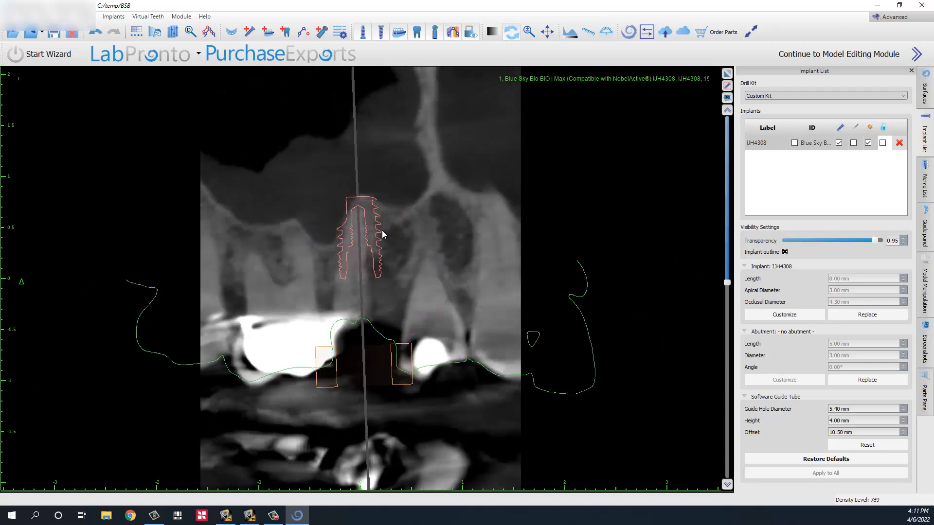
scroll(384, 235, up, 6)
scroll(384, 234, up, 8)
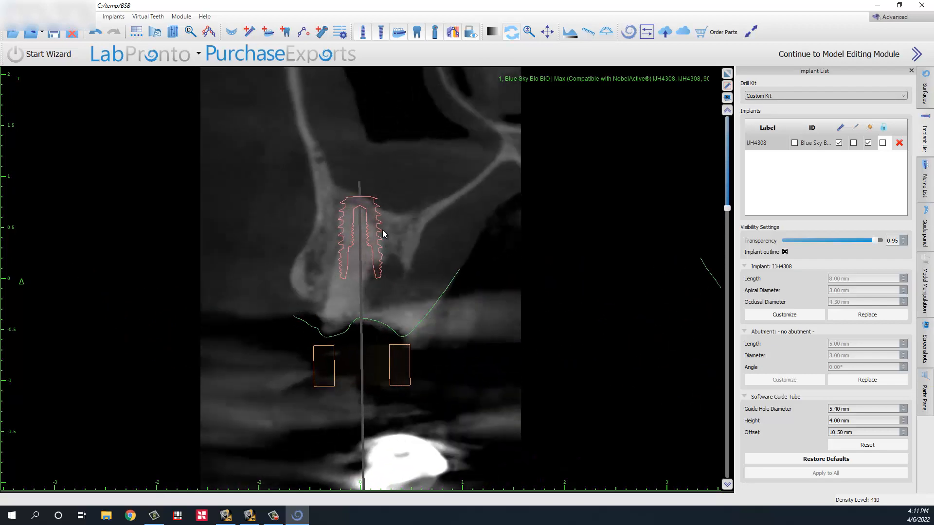
scroll(384, 234, up, 8)
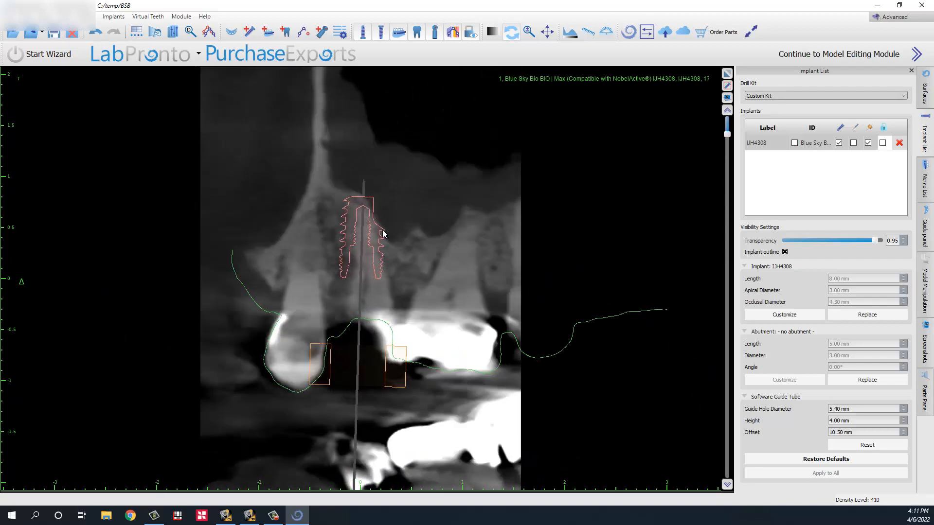
scroll(383, 234, up, 2)
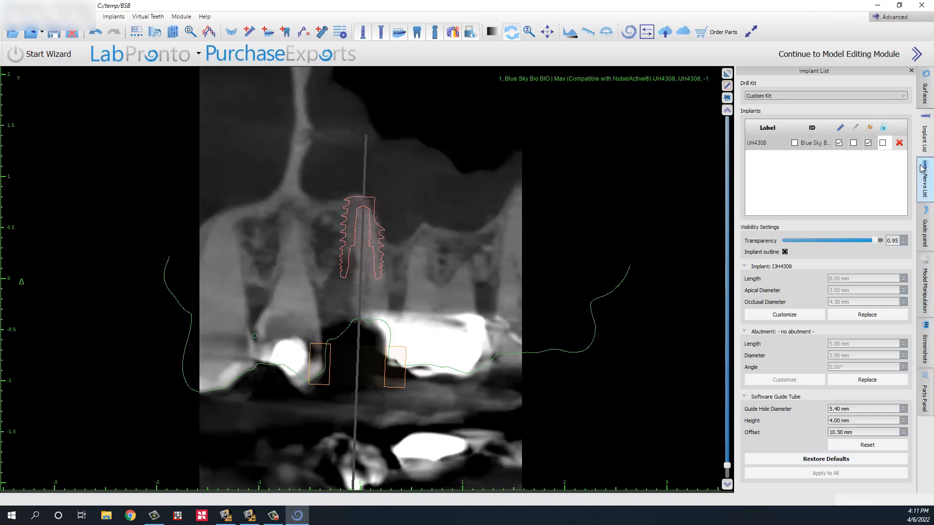
Step: Lock implant IJH4308 and replace its abutment with the straight 0° ABJHNP18
click(882, 143)
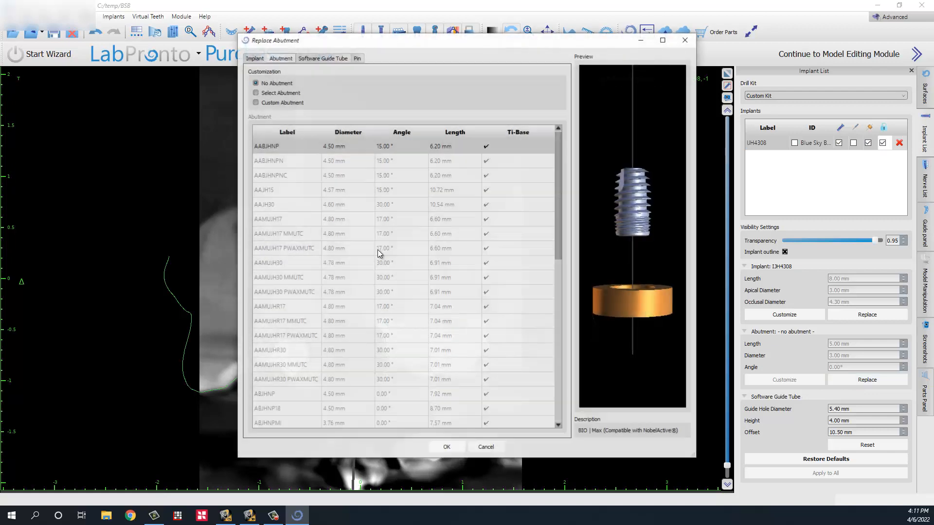
click(274, 93)
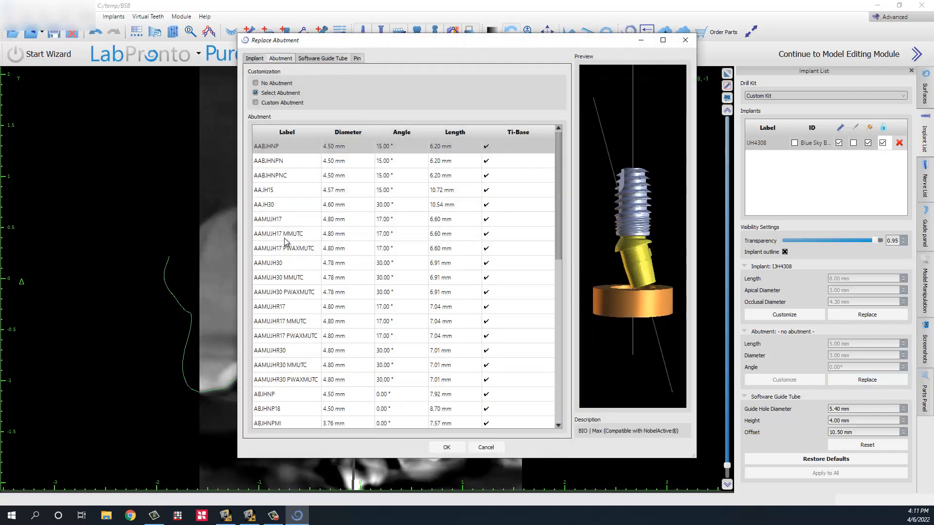
click(277, 411)
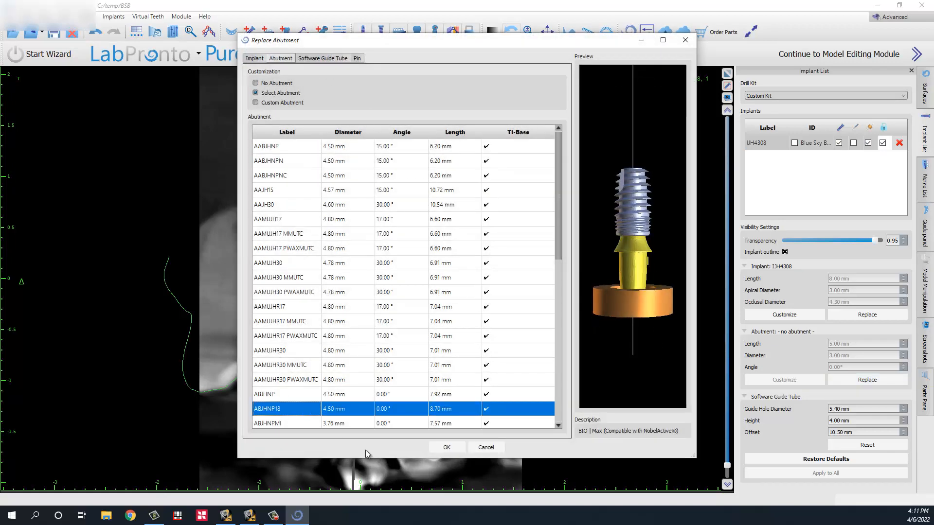
click(446, 447)
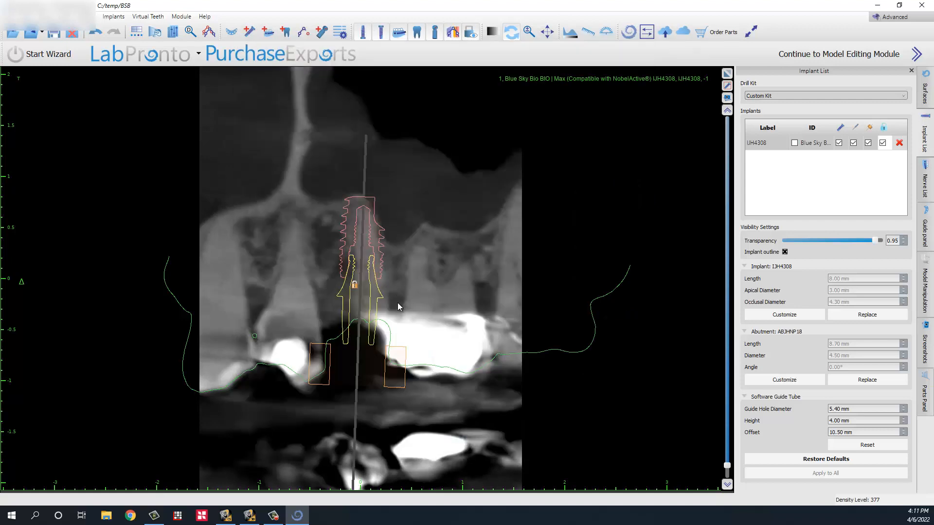
scroll(392, 272, up, 14)
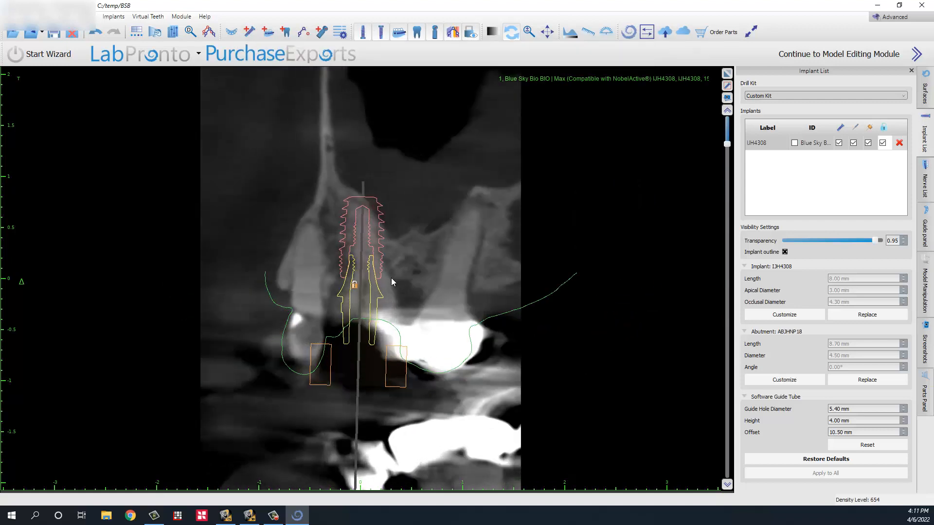
scroll(392, 279, down, 20)
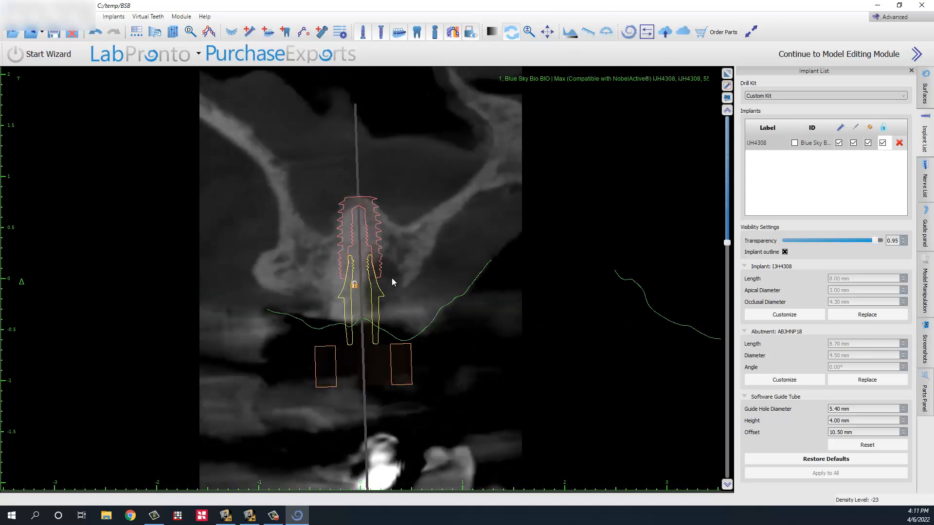
scroll(392, 278, down, 15)
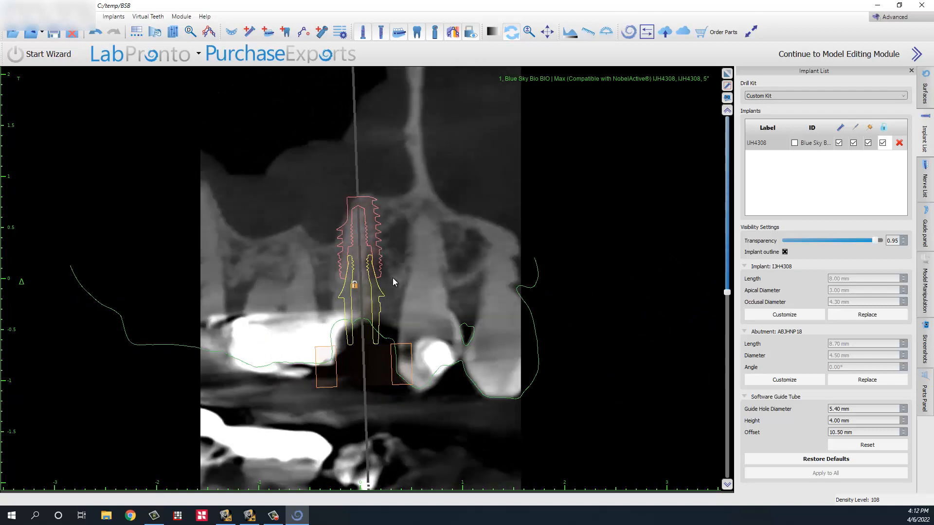
scroll(393, 281, up, 15)
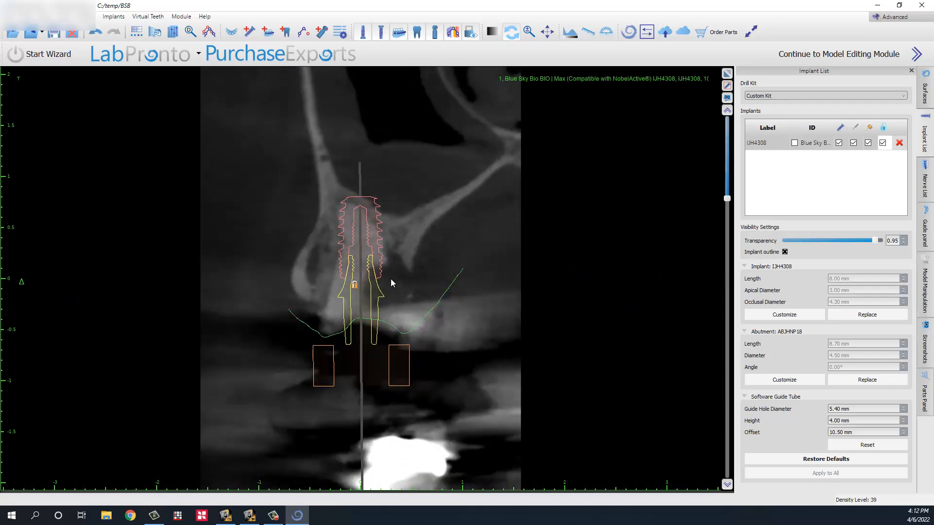
scroll(402, 321, down, 15)
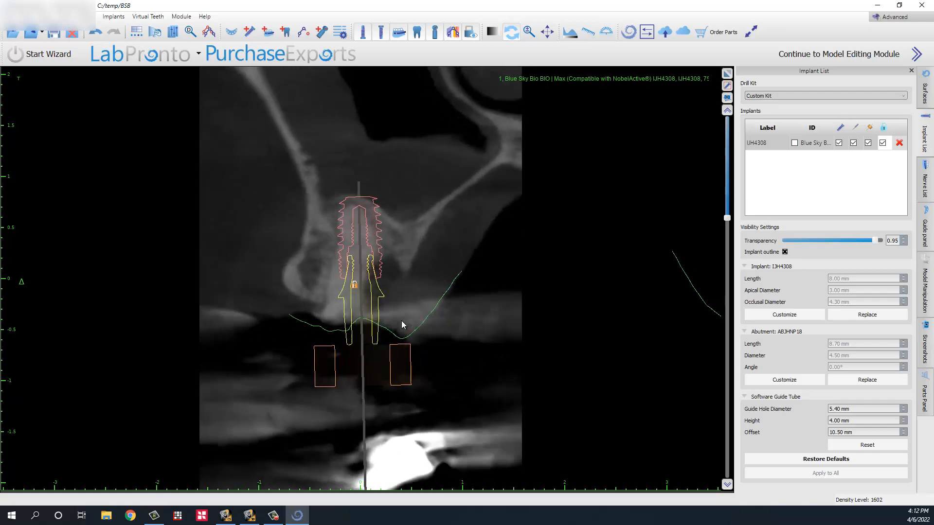
scroll(402, 320, down, 4)
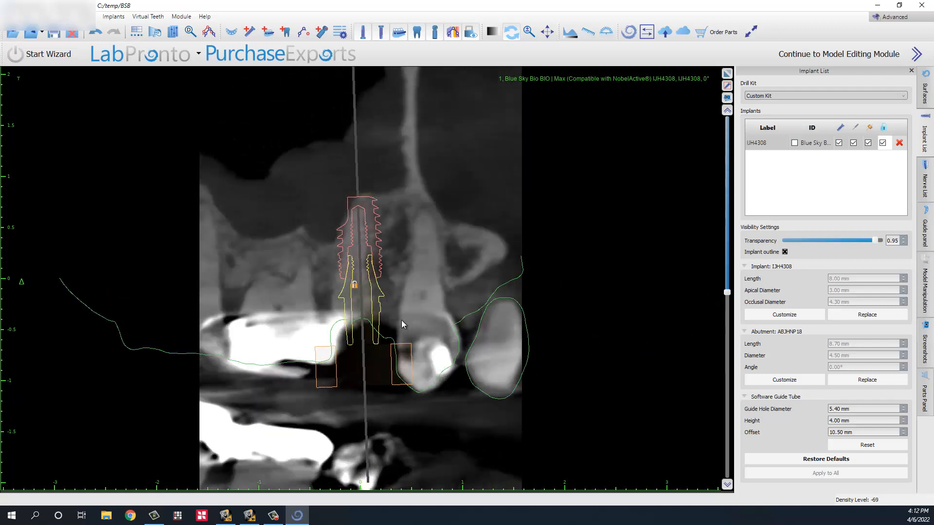
scroll(402, 320, up, 7)
scroll(401, 320, down, 4)
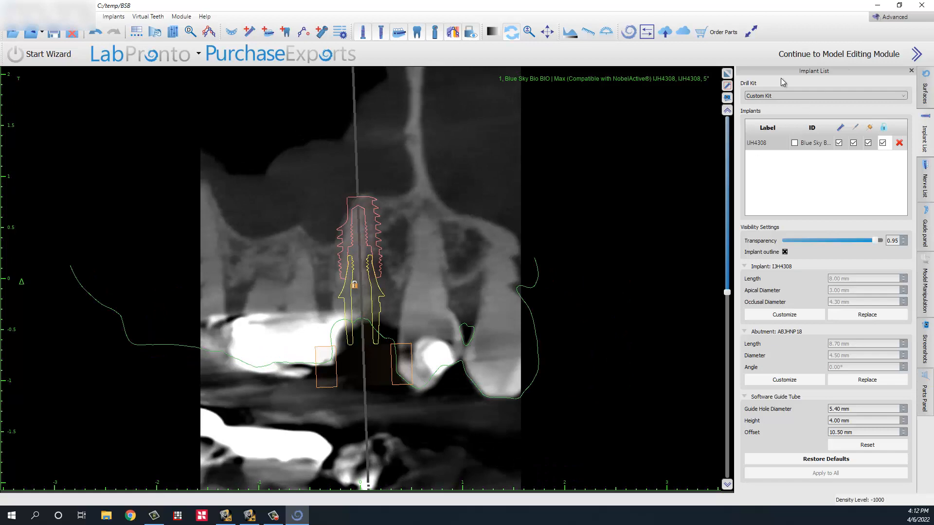
Step: Restore the multi-view layout and hide the Original CT volume surface
click(727, 74)
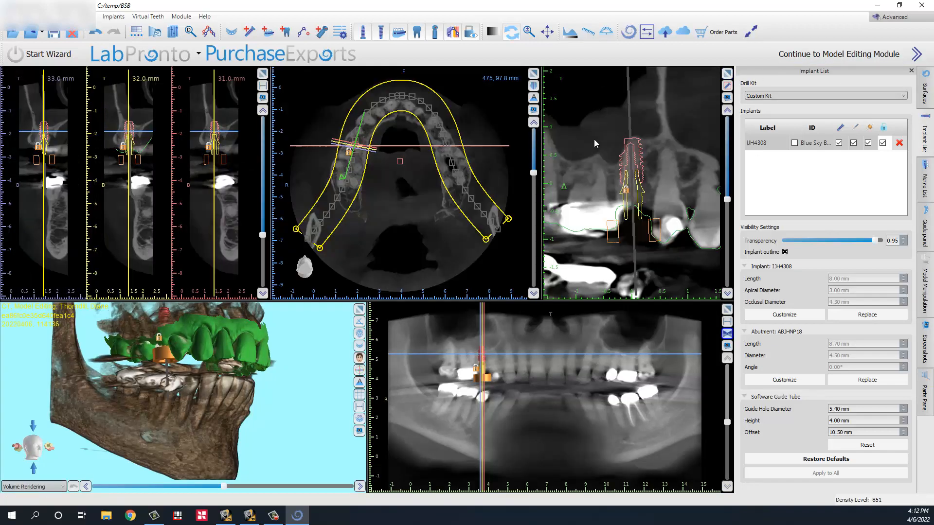
drag(234, 370, 228, 340)
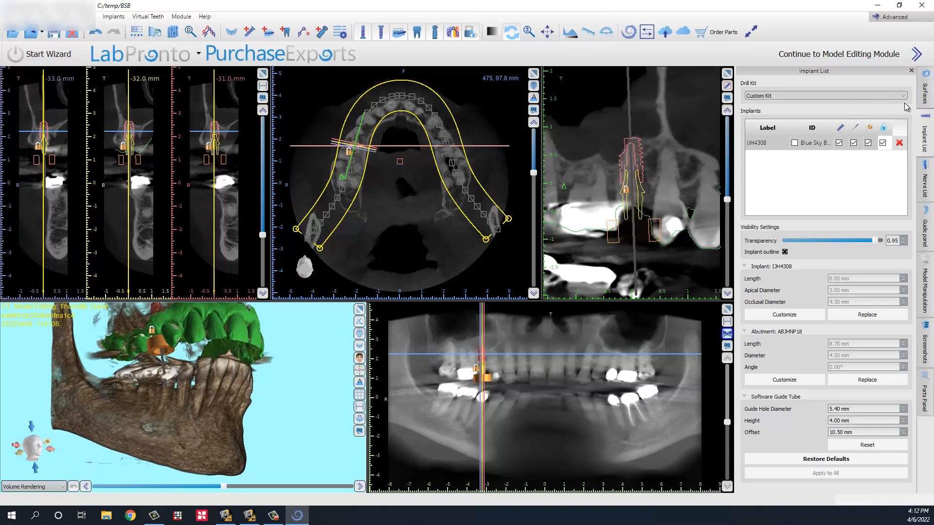
click(925, 95)
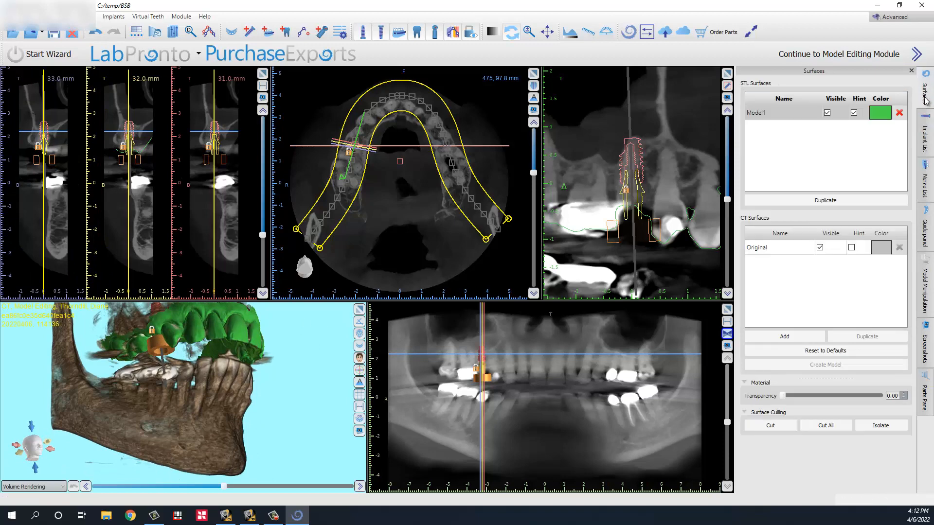
click(820, 248)
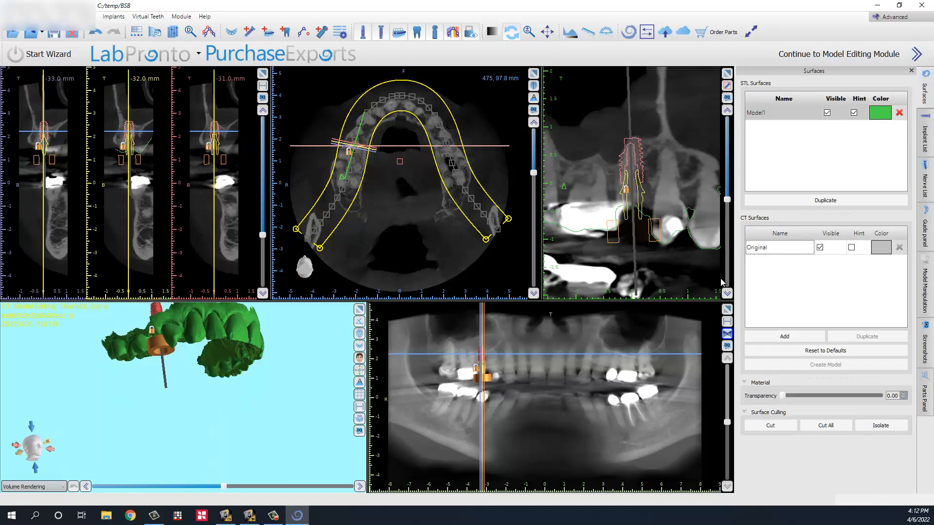
Step: Enlarge the 3D view to show the green dental model and its sleeve, with Guide settings shown
click(365, 314)
drag(389, 187, 364, 214)
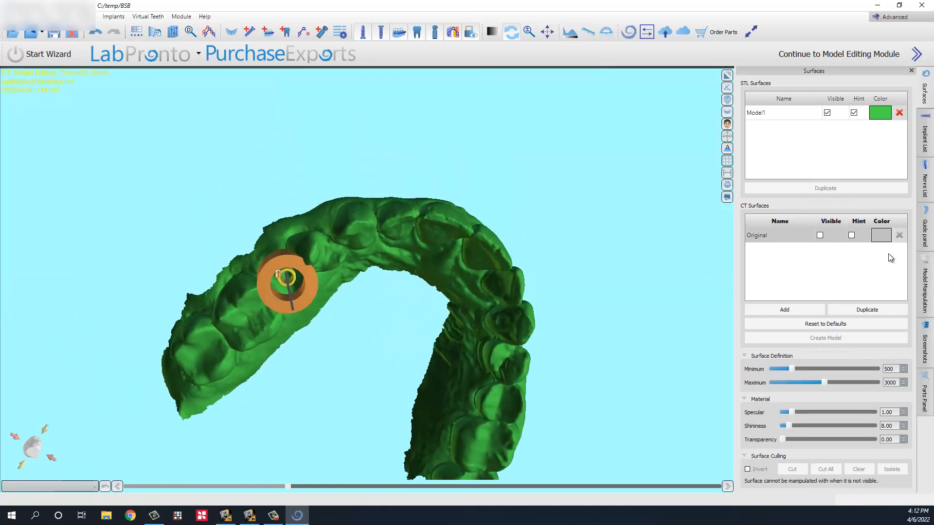
click(925, 229)
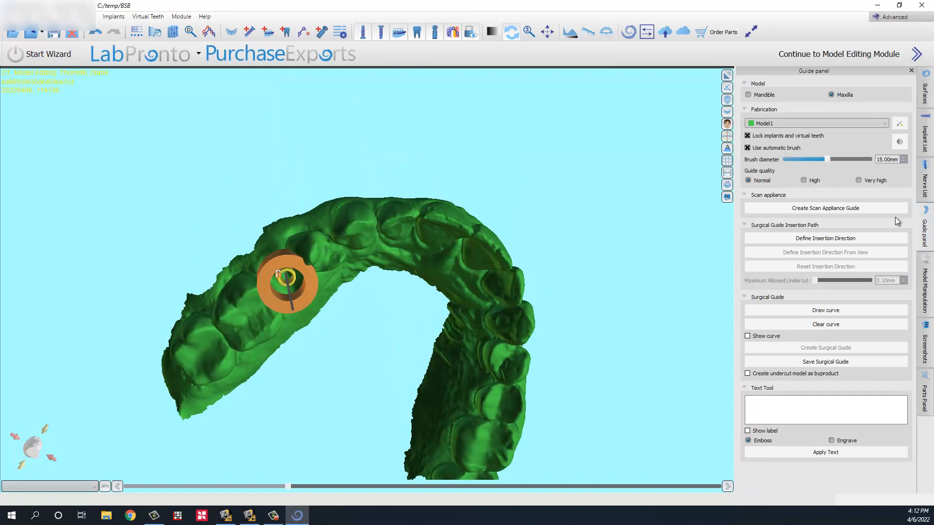
Step: Set the guide's insertion direction from the current view of the maxillary model
click(817, 237)
drag(340, 353, 329, 304)
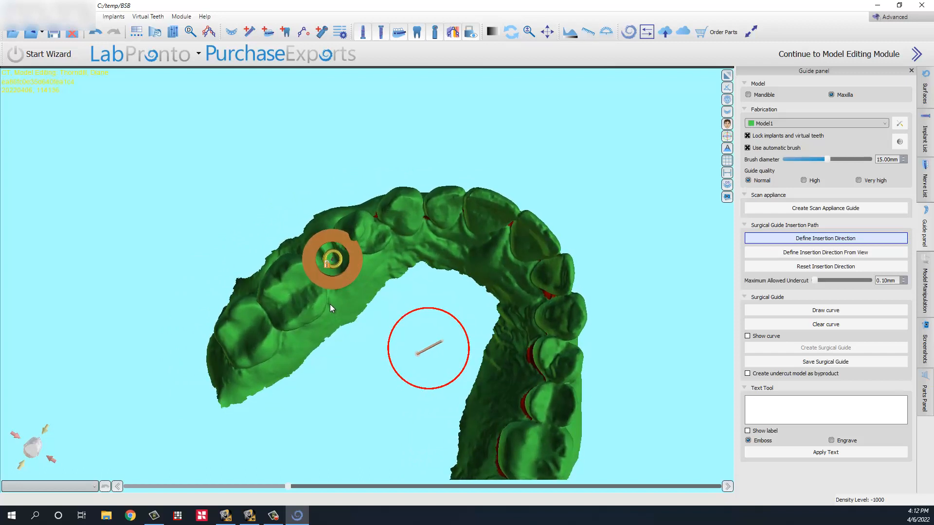
drag(378, 250, 382, 241)
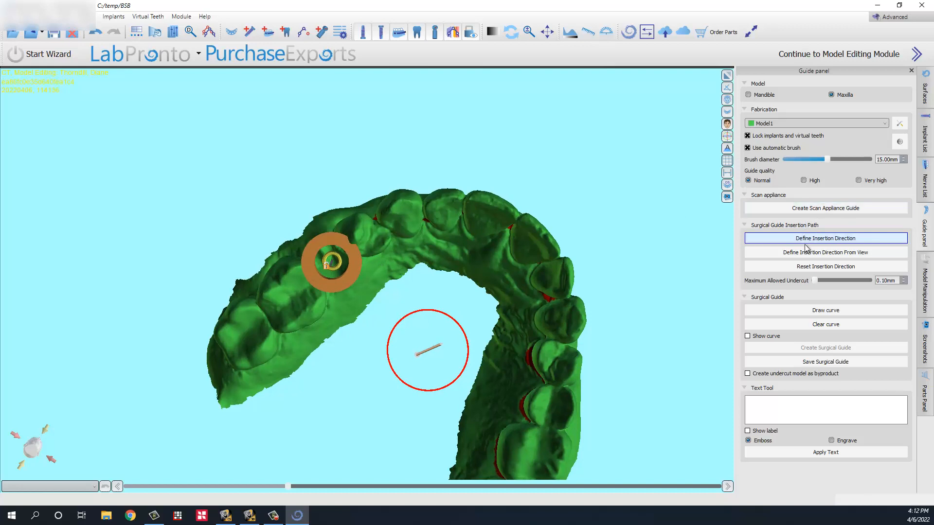
click(786, 253)
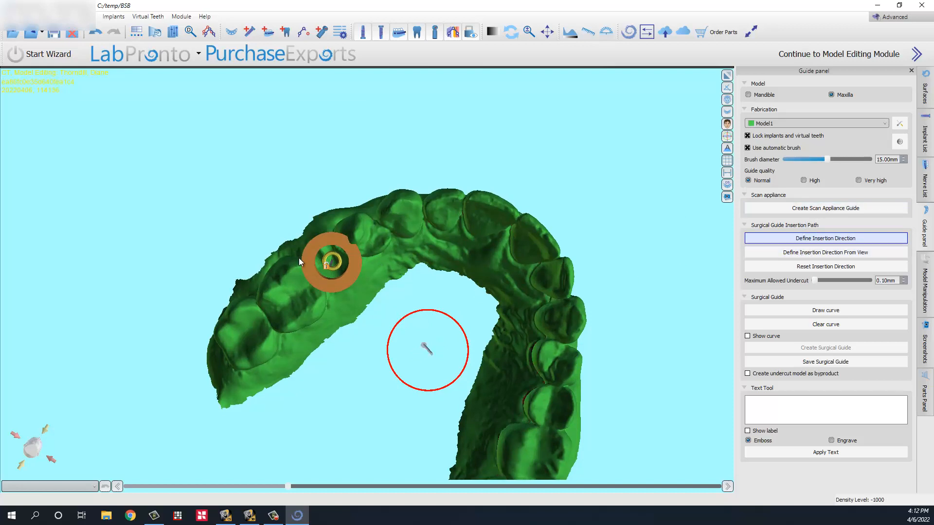
drag(413, 171, 360, 277)
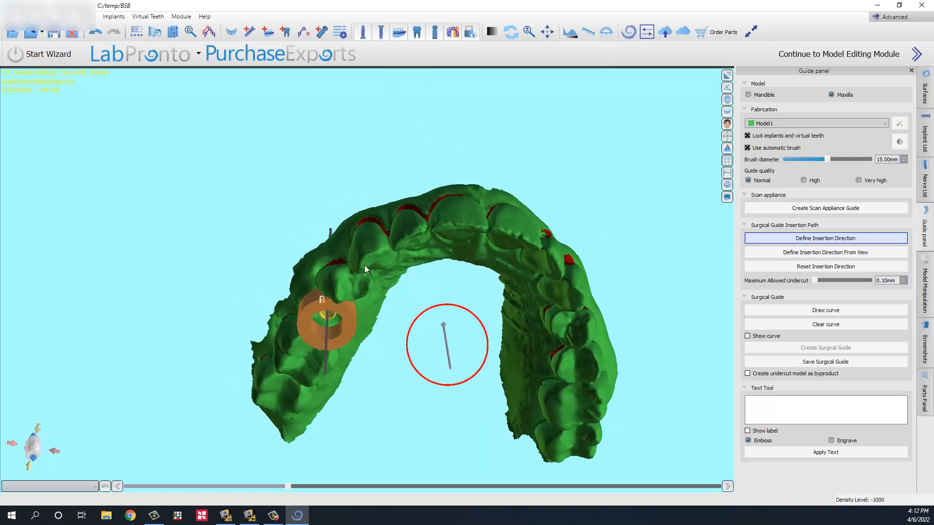
Step: Start the guide outline curve, placing points along the upper teeth around the implant site
click(811, 310)
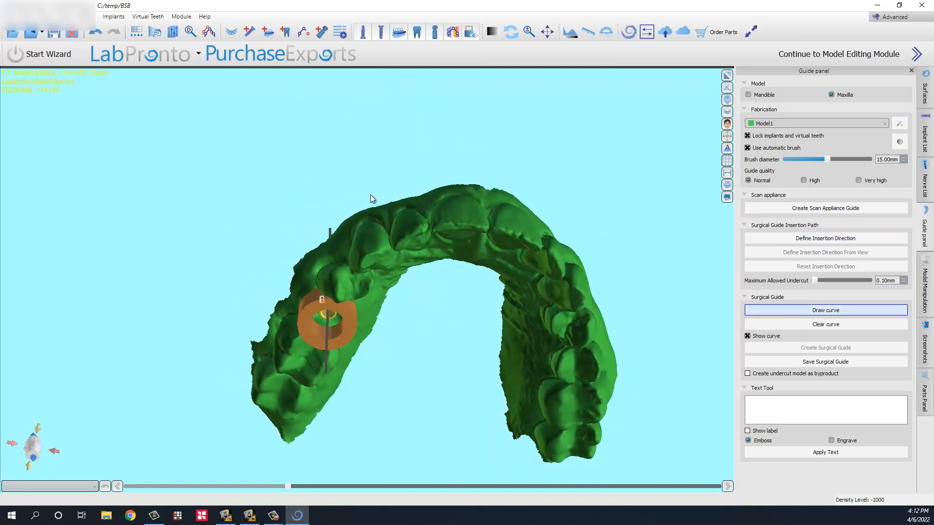
mouse_move(370, 195)
mouse_down()
mouse_move(590, 291)
mouse_move(483, 314)
mouse_move(495, 275)
mouse_up()
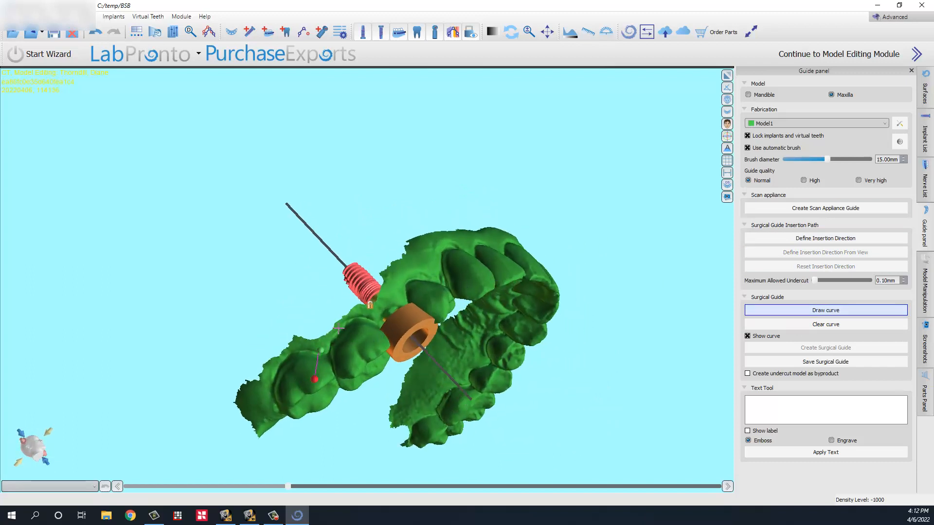
click(361, 321)
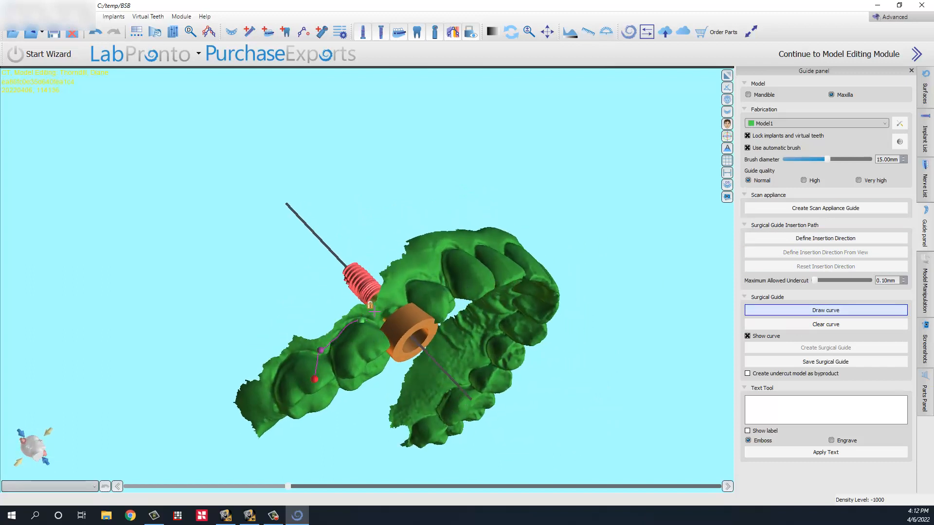
click(408, 284)
drag(514, 219, 447, 315)
click(434, 276)
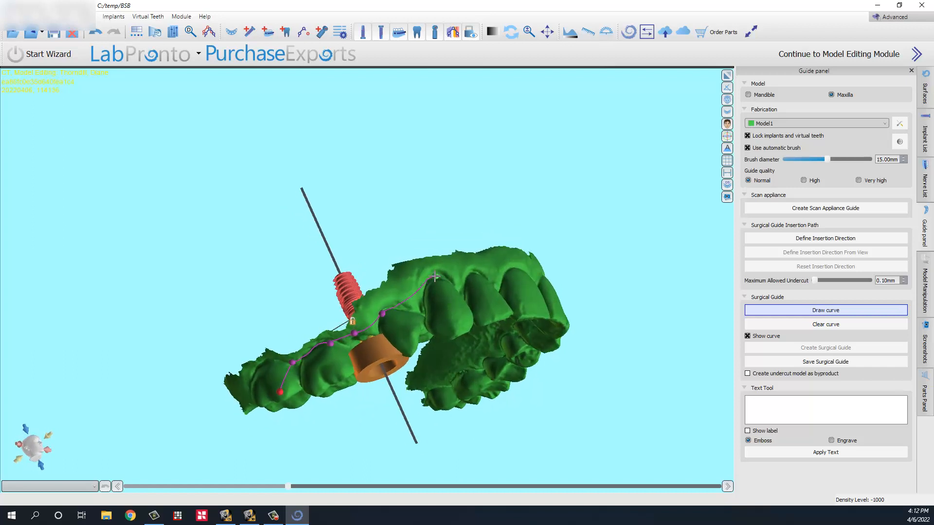
click(470, 268)
drag(541, 243, 481, 289)
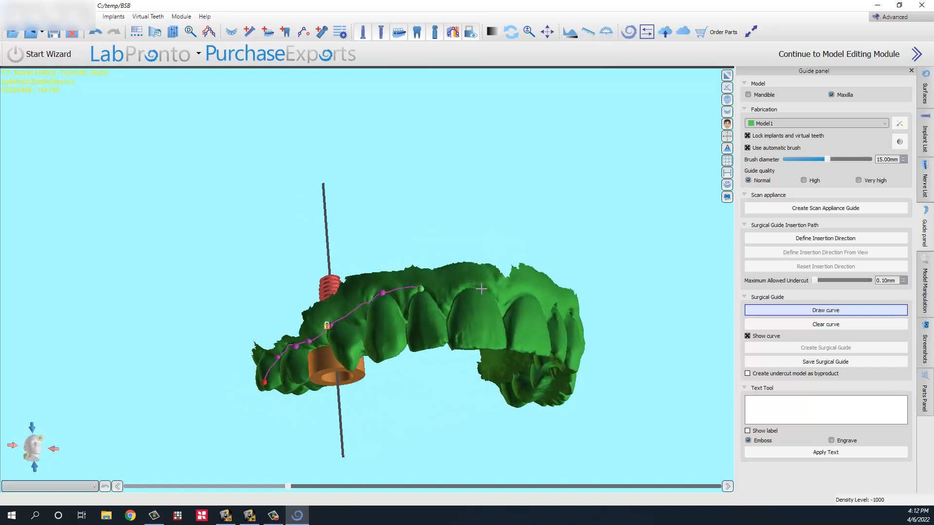
click(474, 286)
drag(577, 290, 457, 310)
click(439, 316)
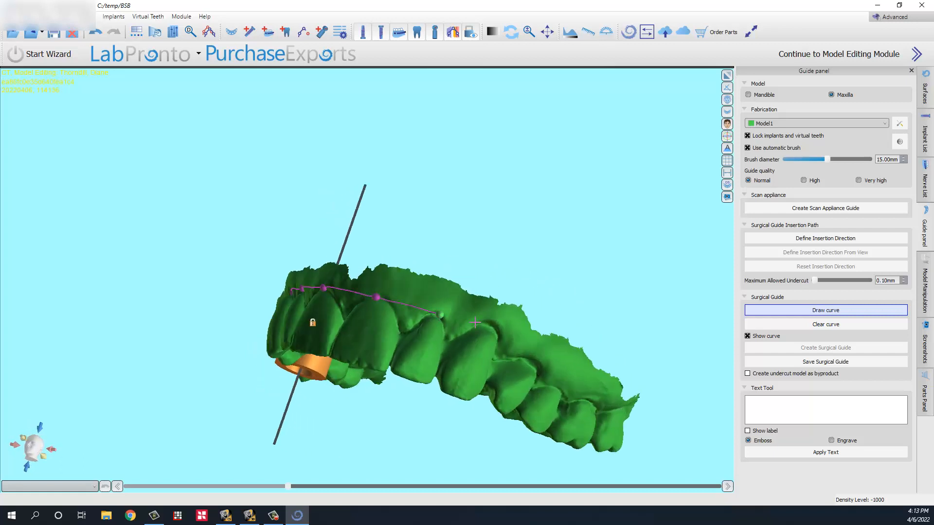
click(481, 323)
click(478, 356)
click(465, 382)
Step: Close the outline curve on its start point, adjust one point, and check it around the arch
drag(428, 424, 466, 109)
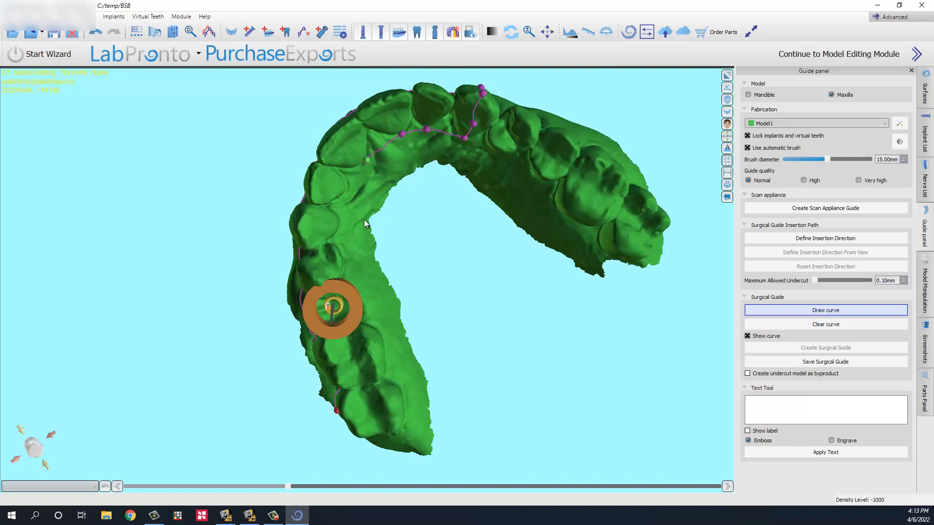
drag(364, 162, 313, 164)
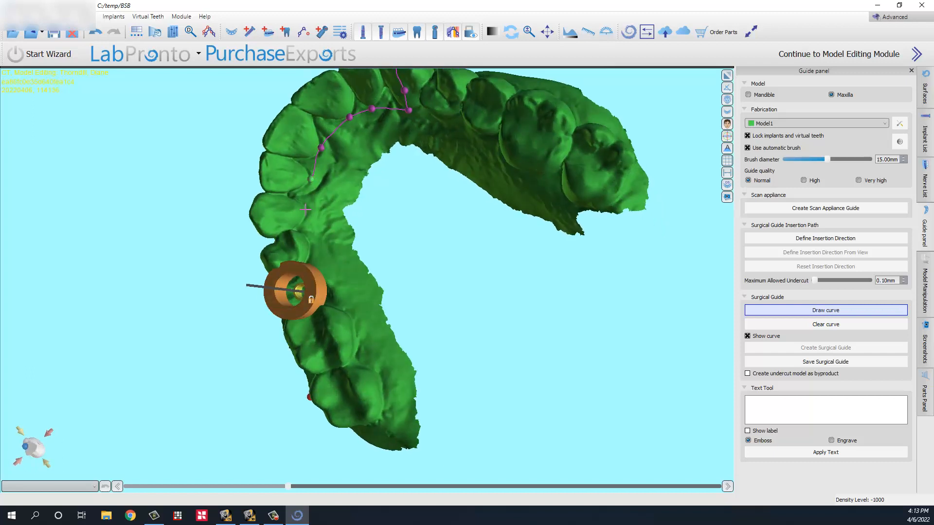
click(310, 239)
drag(335, 354, 388, 328)
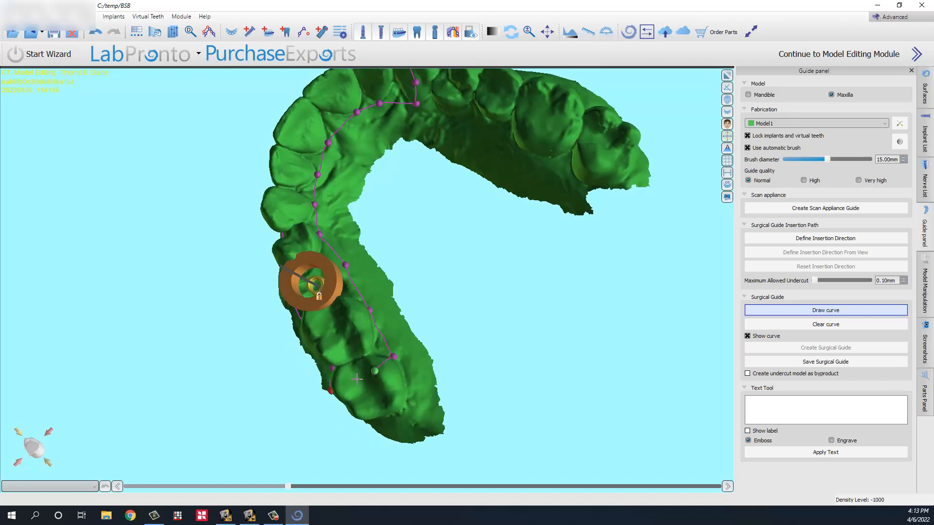
drag(269, 384, 418, 327)
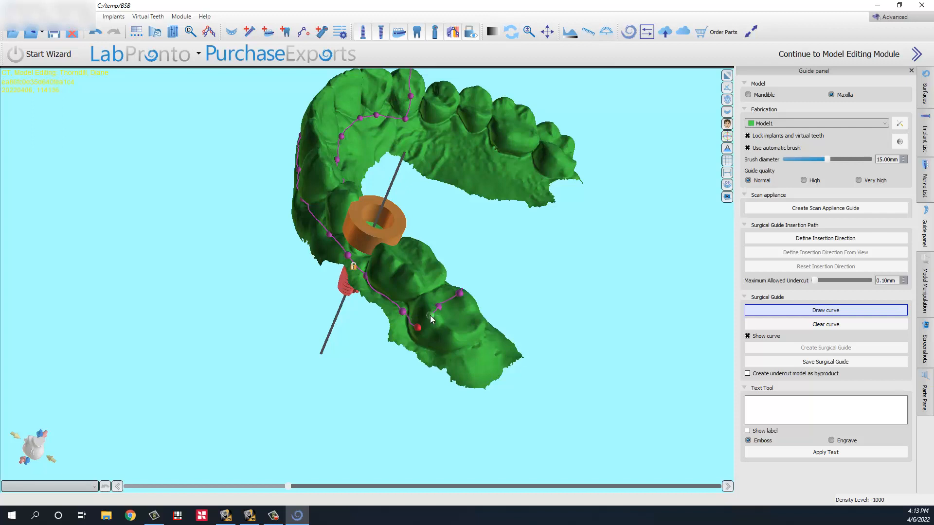
click(418, 328)
right_drag(430, 323, 417, 337)
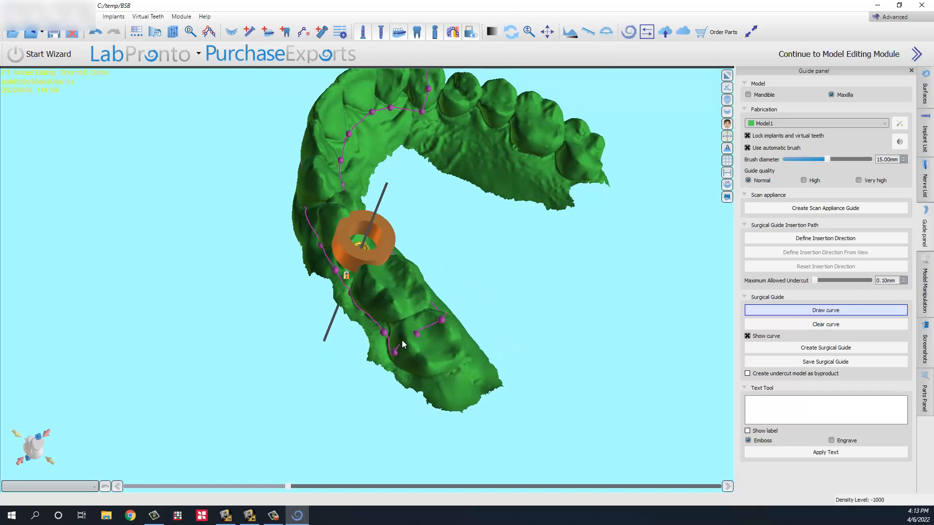
drag(419, 339, 411, 343)
right_drag(436, 317, 535, 422)
right_drag(419, 144, 558, 298)
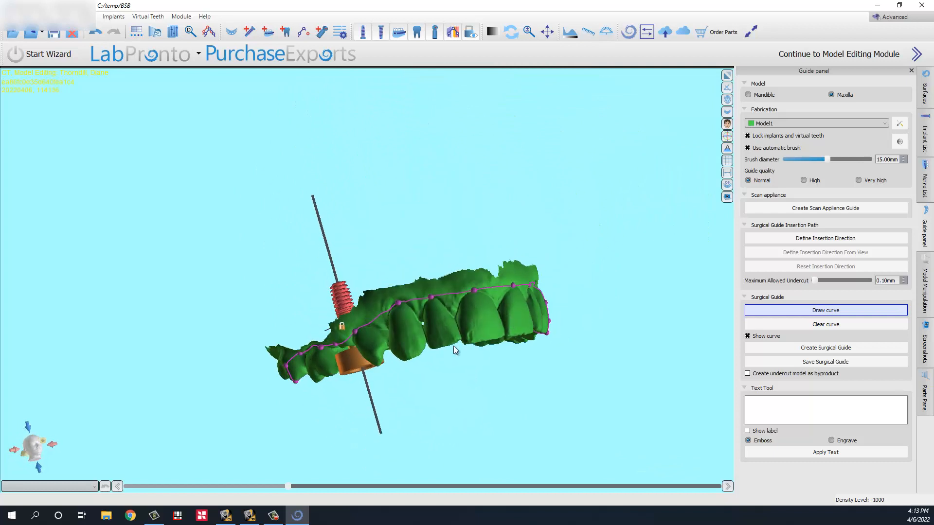
right_drag(454, 345, 294, 321)
Step: Add a window block at the front of the arch, then reposition and lengthen it
right_click(305, 310)
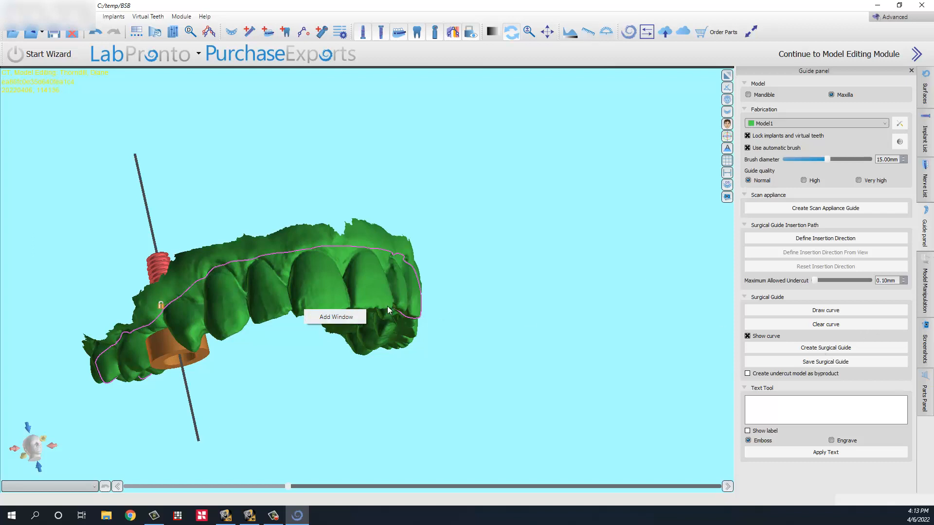
click(327, 319)
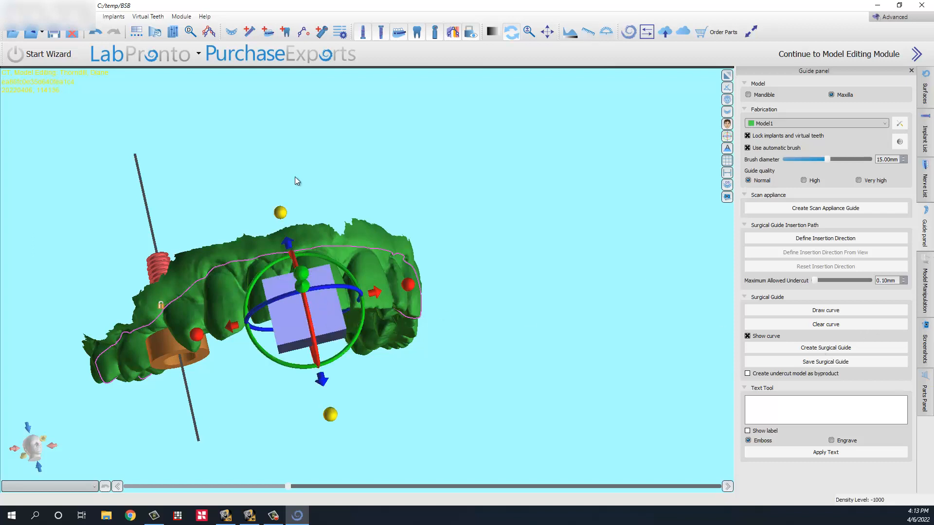
drag(297, 183, 317, 250)
drag(288, 287, 292, 302)
drag(382, 347, 401, 352)
right_drag(413, 370, 172, 216)
click(172, 215)
click(224, 260)
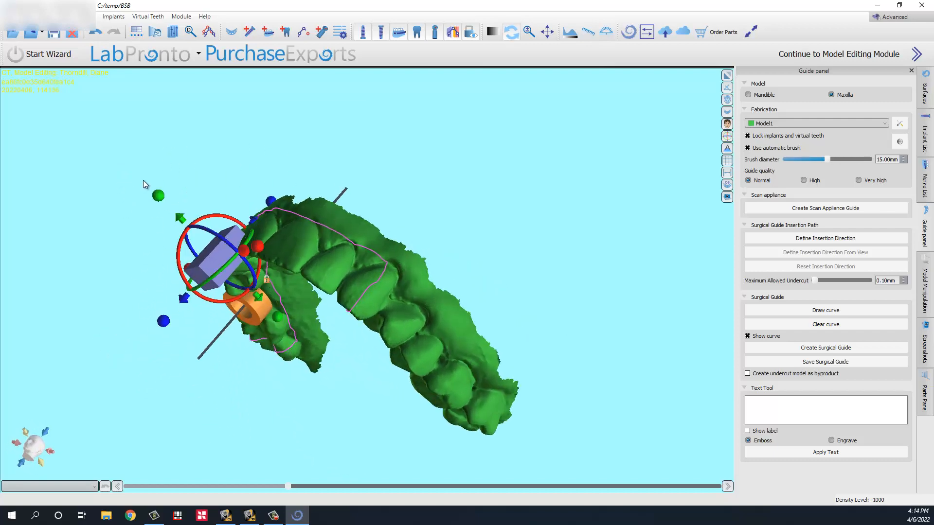
drag(156, 196, 125, 154)
right_drag(194, 150, 482, 198)
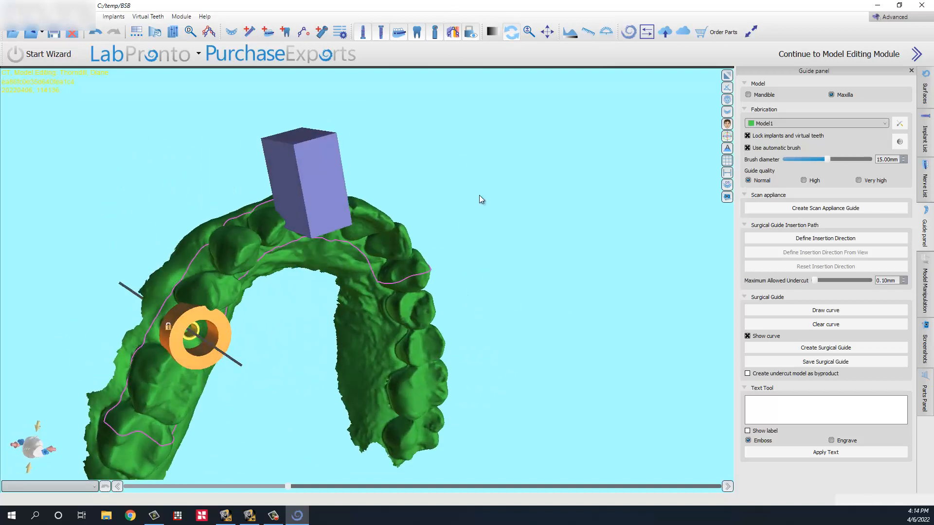
right_drag(370, 136, 523, 205)
Step: Tilt, straighten, rotate and raise the window block into its final position
mouse_move(284, 358)
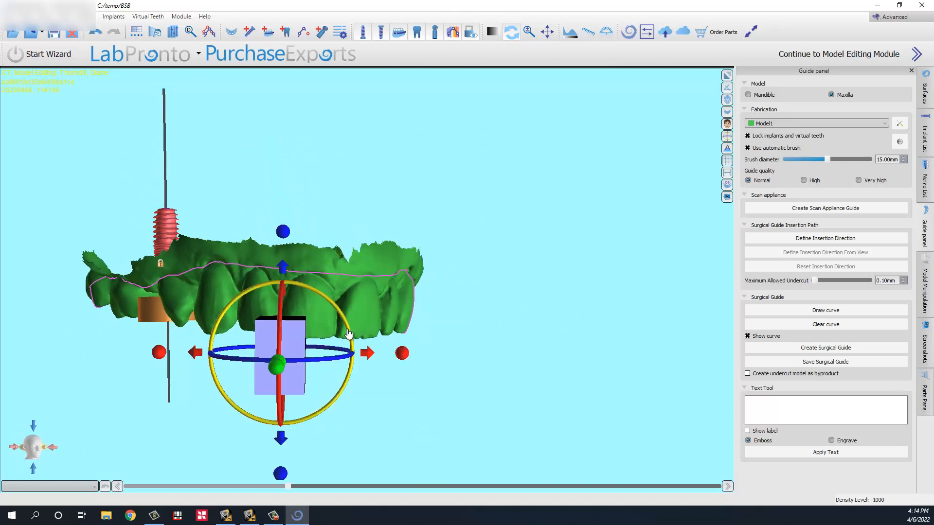
mouse_move(350, 332)
mouse_down()
mouse_move(366, 368)
mouse_move(349, 338)
mouse_up()
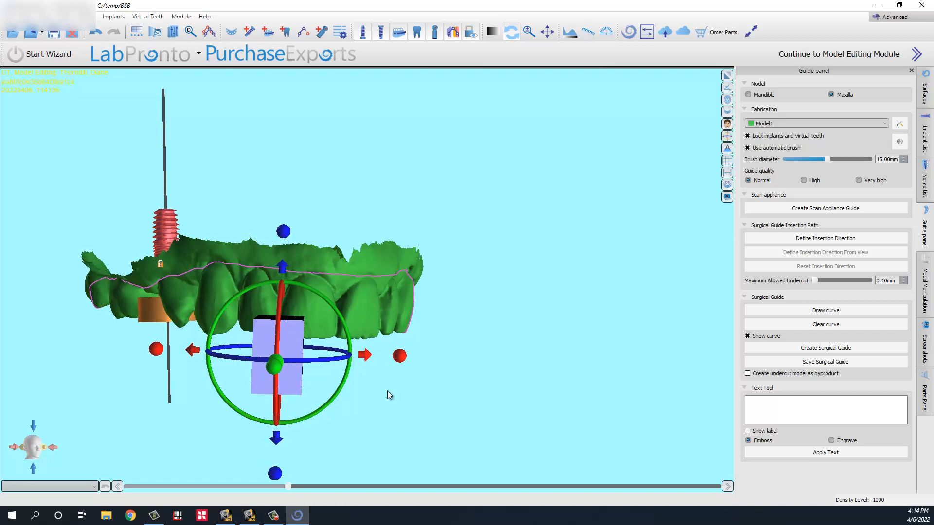
right_drag(387, 390, 298, 295)
right_drag(356, 394, 374, 45)
right_drag(430, 112, 191, 163)
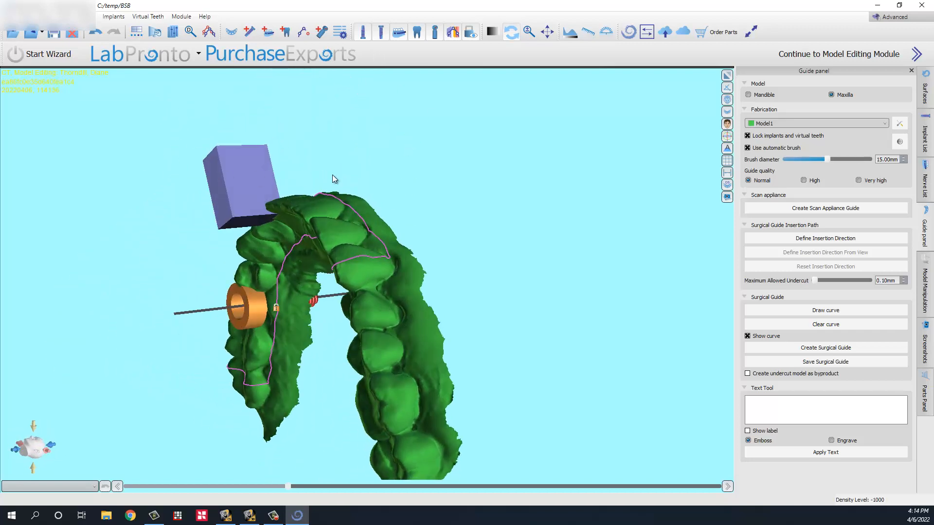
click(250, 181)
right_drag(435, 195, 303, 149)
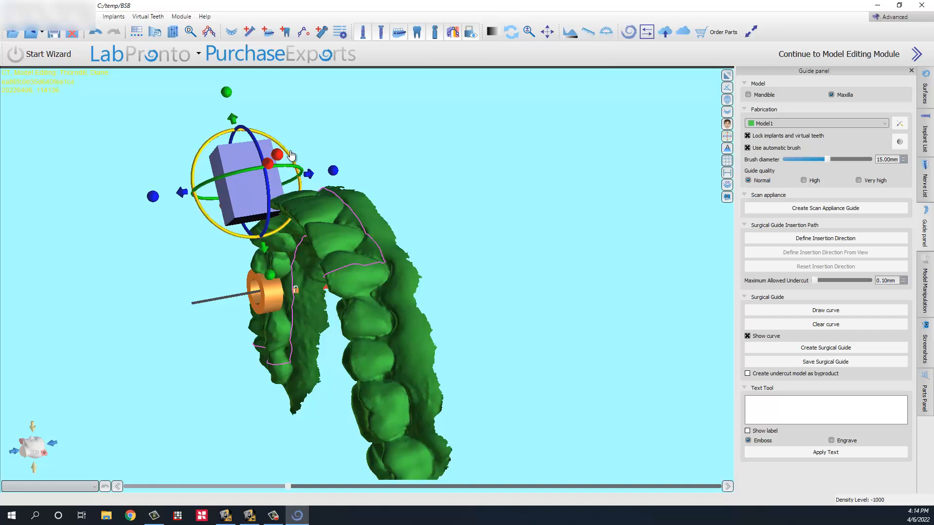
drag(292, 150, 294, 156)
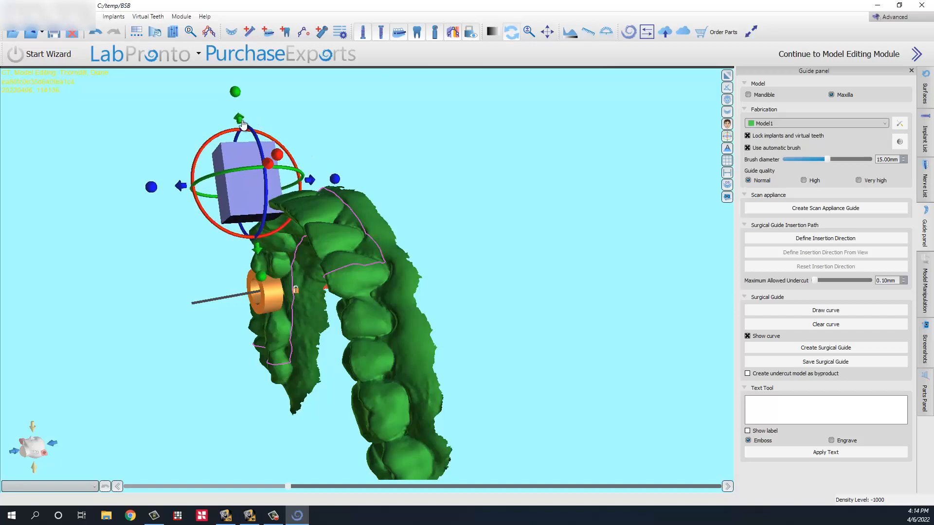
drag(239, 121, 239, 115)
right_drag(139, 267, 430, 358)
click(408, 102)
right_drag(407, 102, 381, 245)
middle_drag(349, 204, 410, 244)
scroll(409, 243, up, 3)
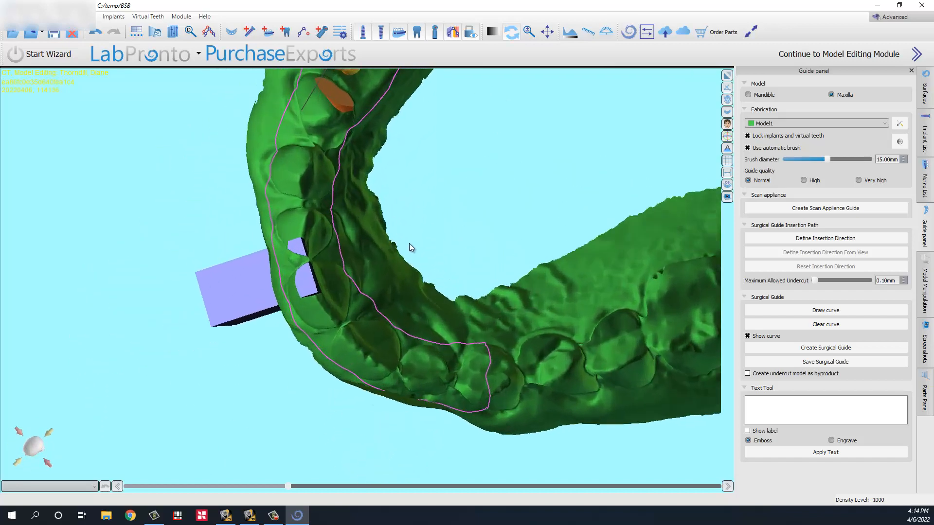
click(307, 278)
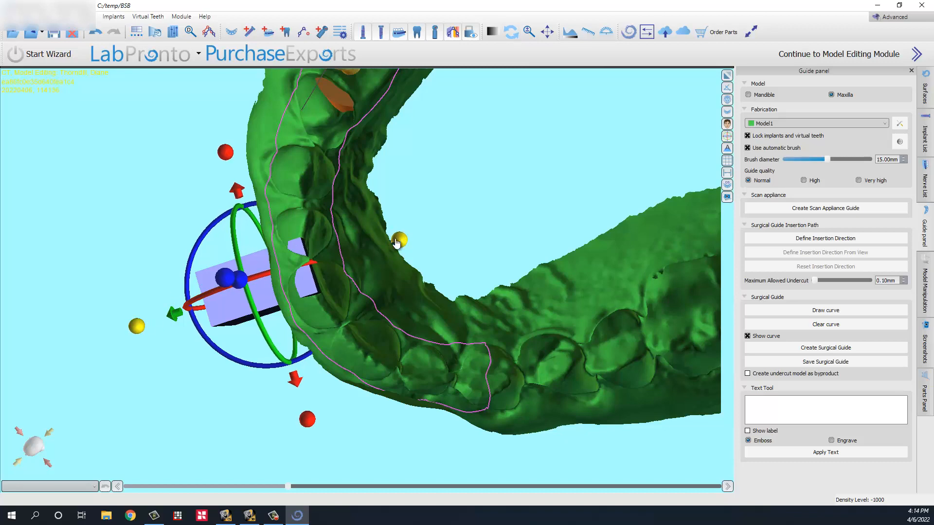
drag(369, 413, 865, 256)
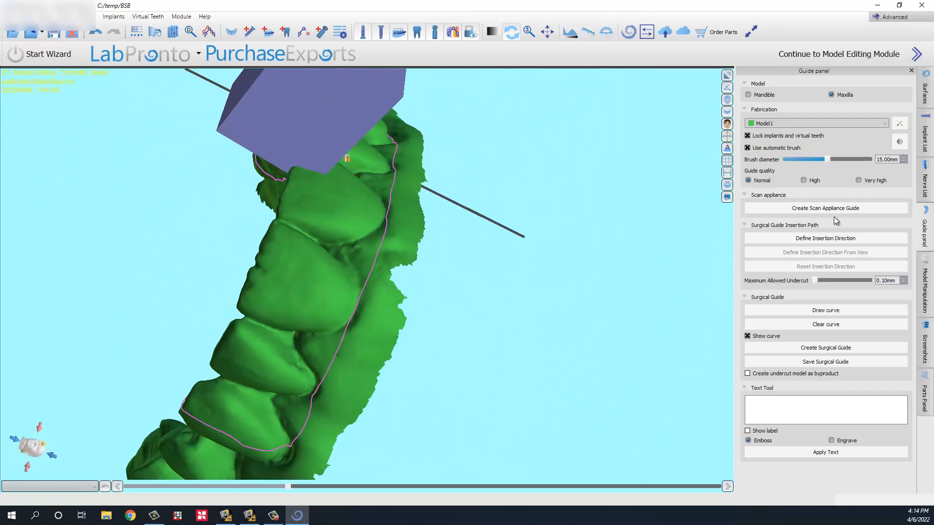
Step: Create the surgical guide, Guide with Windows, as a blue shell over the upper teeth
click(816, 350)
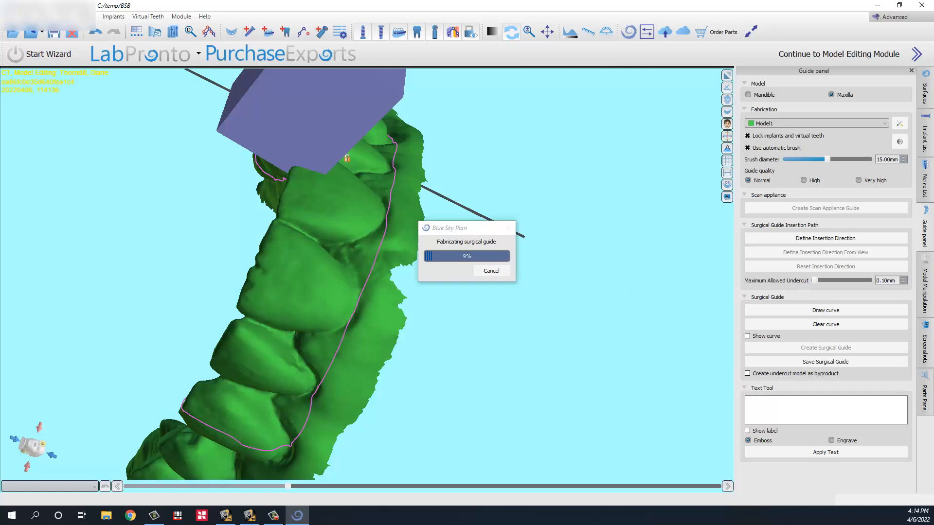
scroll(243, 192, down, 3)
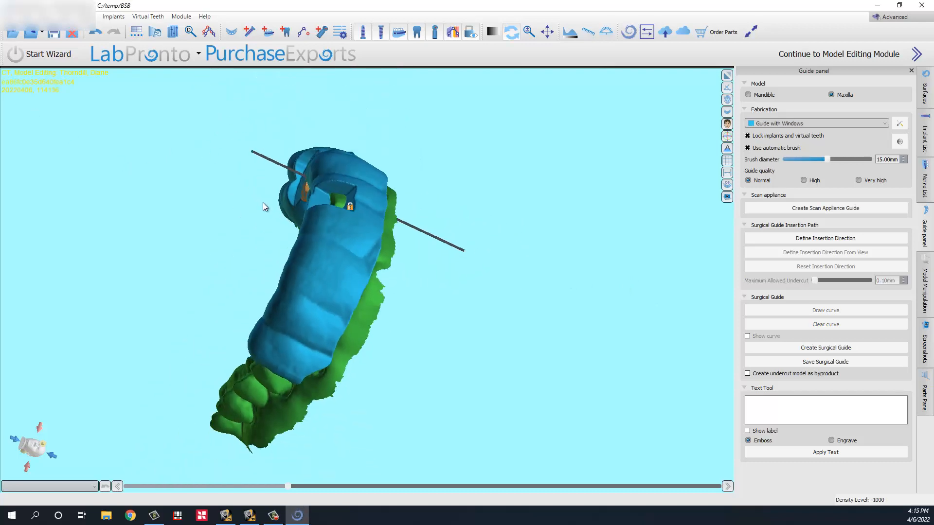
drag(225, 233, 301, 325)
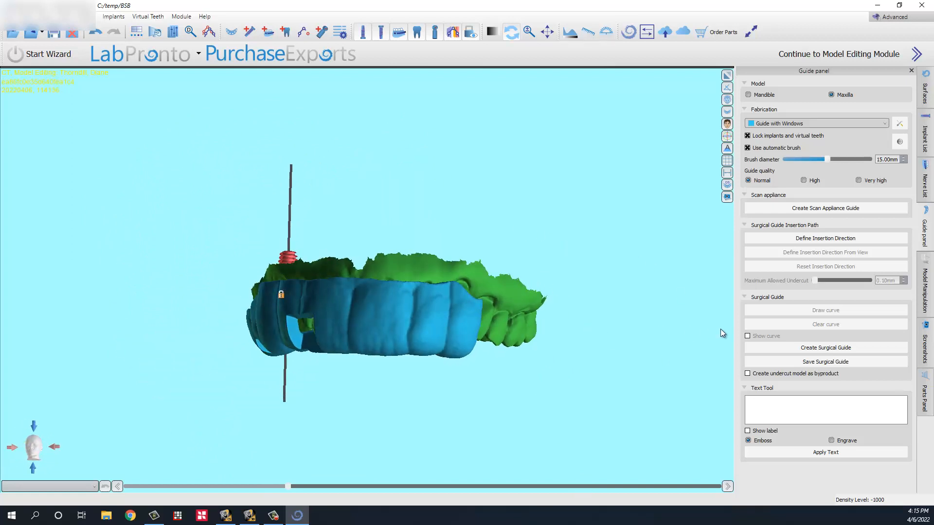
click(791, 407)
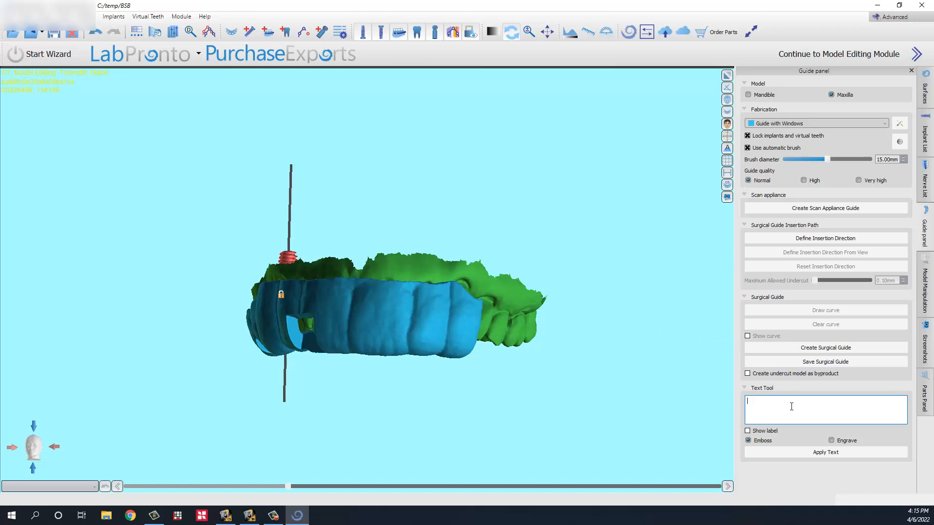
text(DT-4)
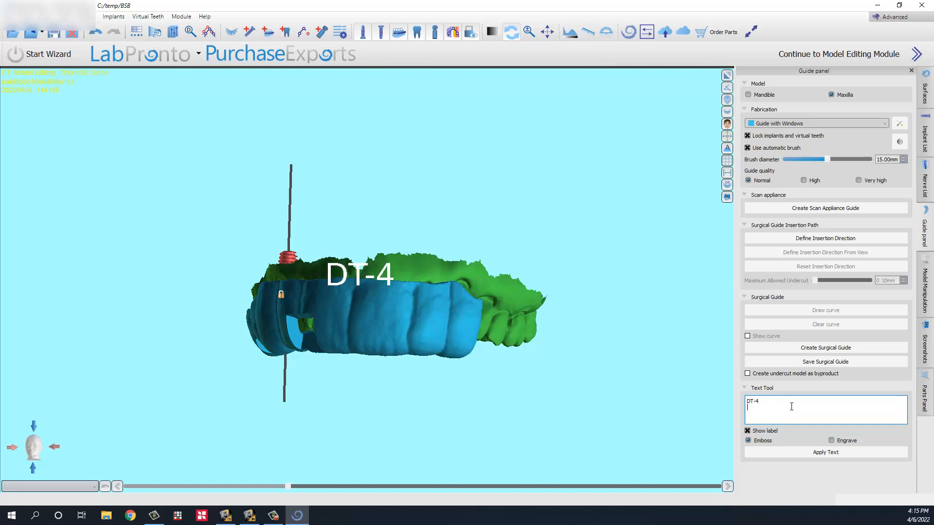
key(Return)
text(4.3x)
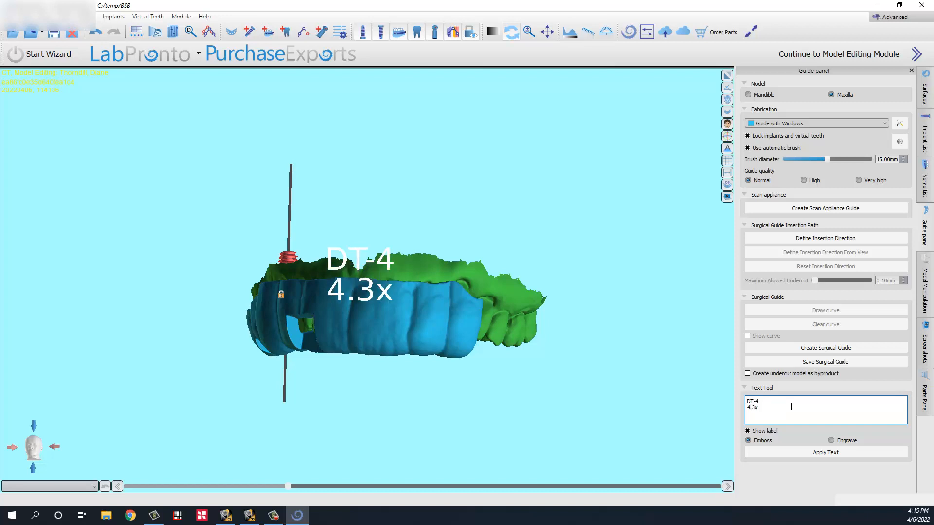
text(8)
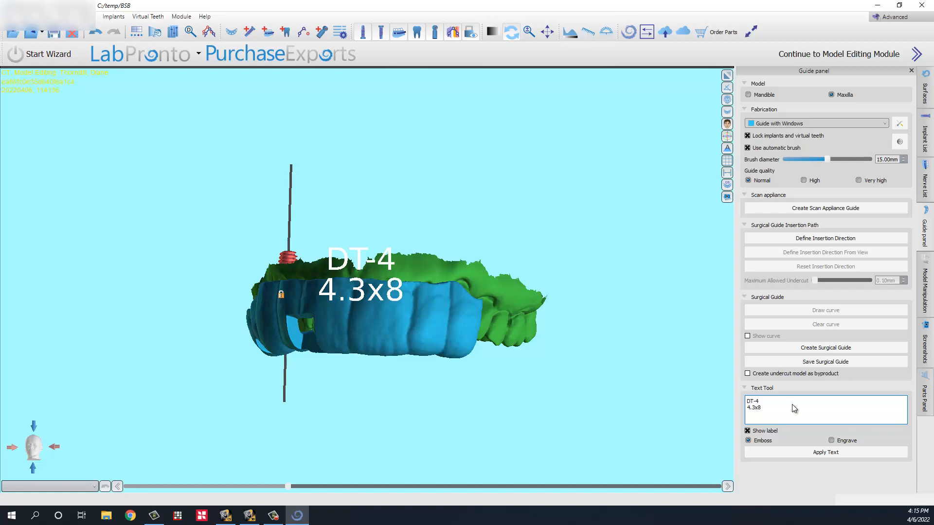
middle_drag(395, 393, 366, 384)
scroll(389, 389, down, 1)
scroll(389, 390, up, 2)
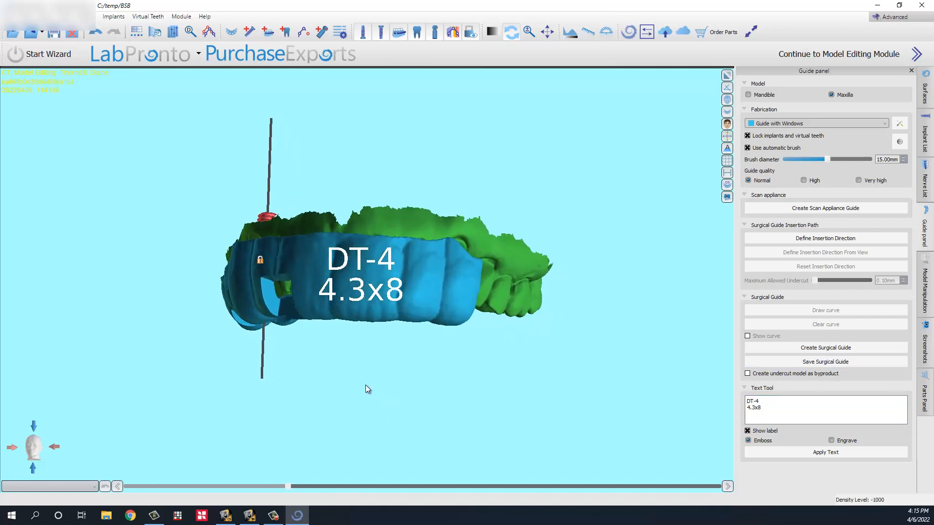
click(832, 441)
drag(572, 248, 604, 256)
right_drag(604, 256, 425, 209)
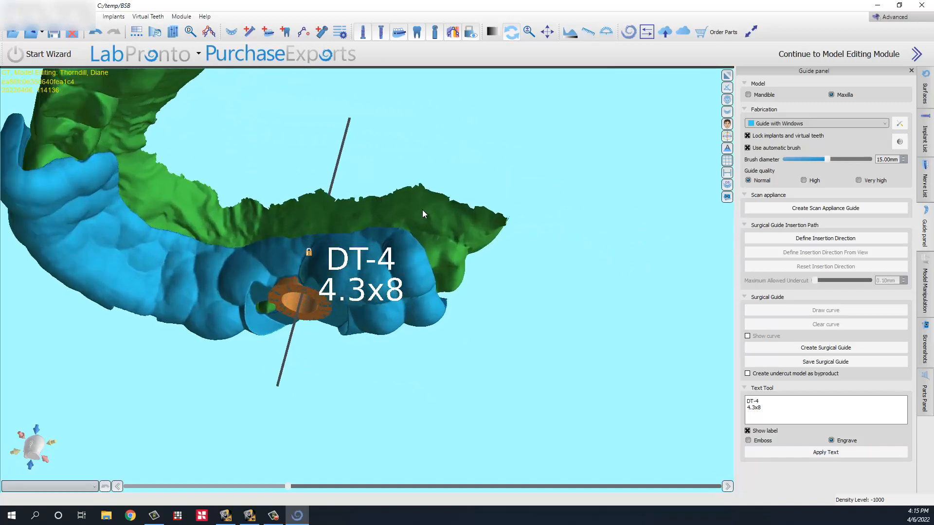
drag(422, 210, 528, 239)
scroll(538, 234, up, 1)
scroll(538, 235, up, 1)
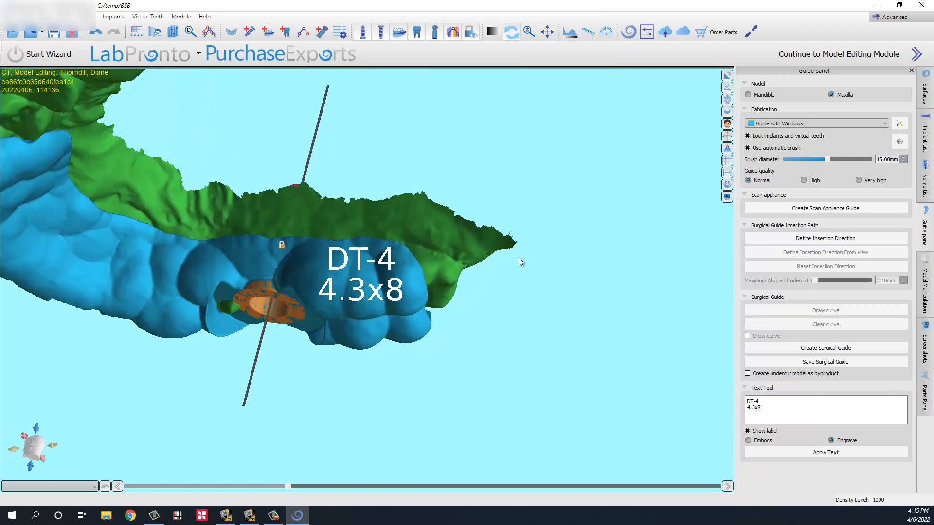
click(817, 453)
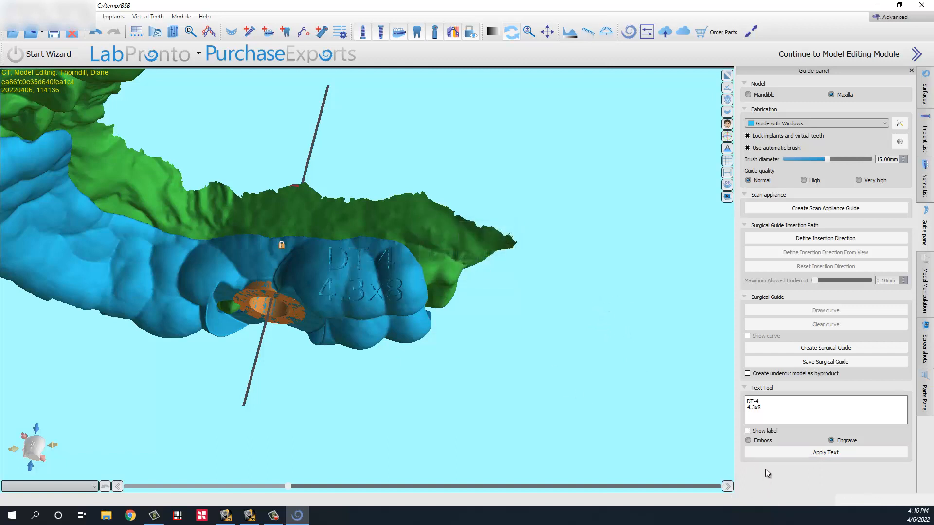
scroll(431, 304, up, 3)
scroll(431, 304, down, 5)
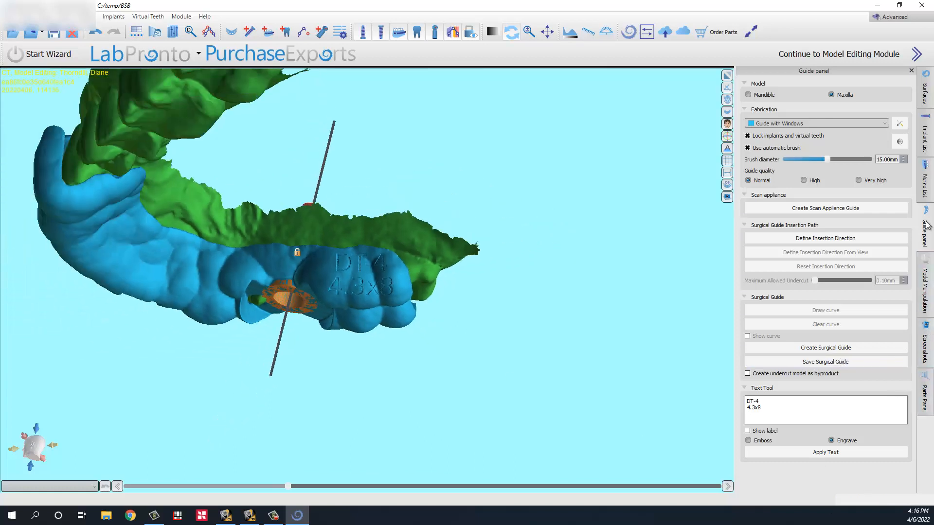
Step: Show the Screenshots panel, restore the four-pane layout and choose a 3D rendering mode
click(925, 348)
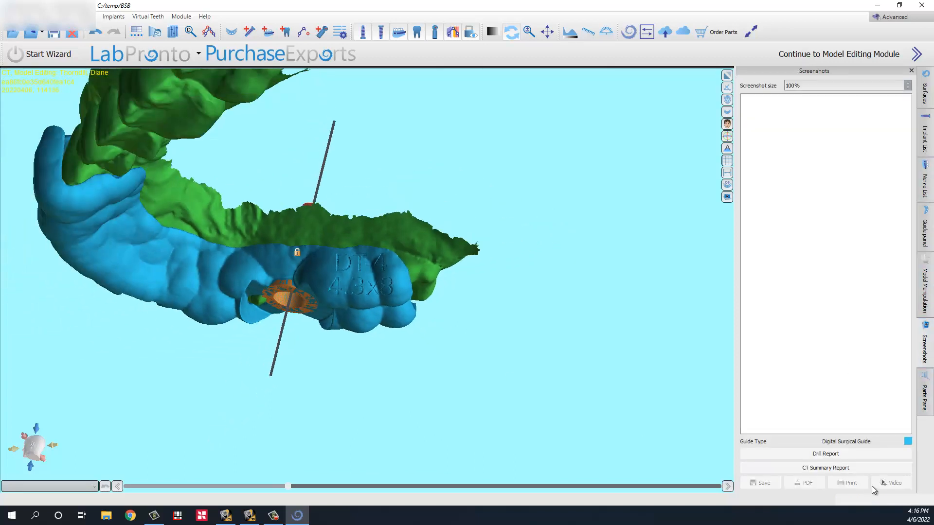
click(727, 77)
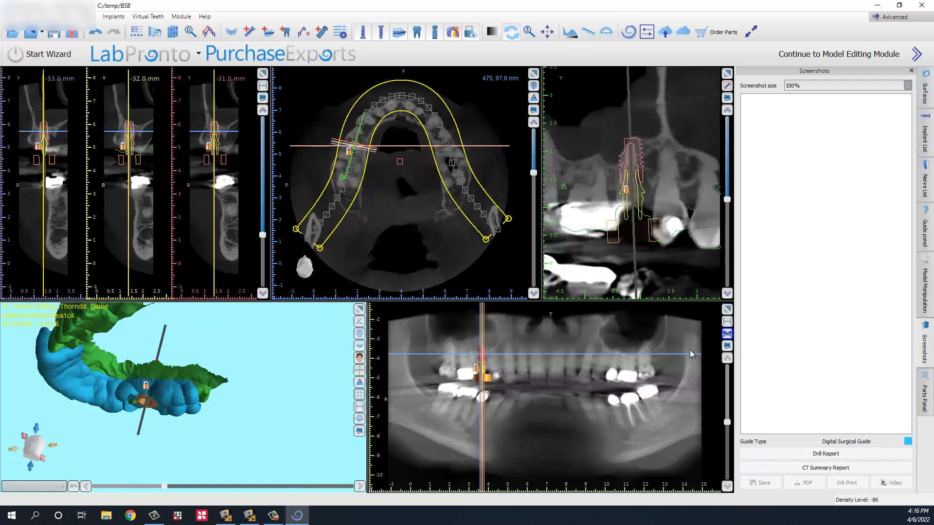
click(359, 334)
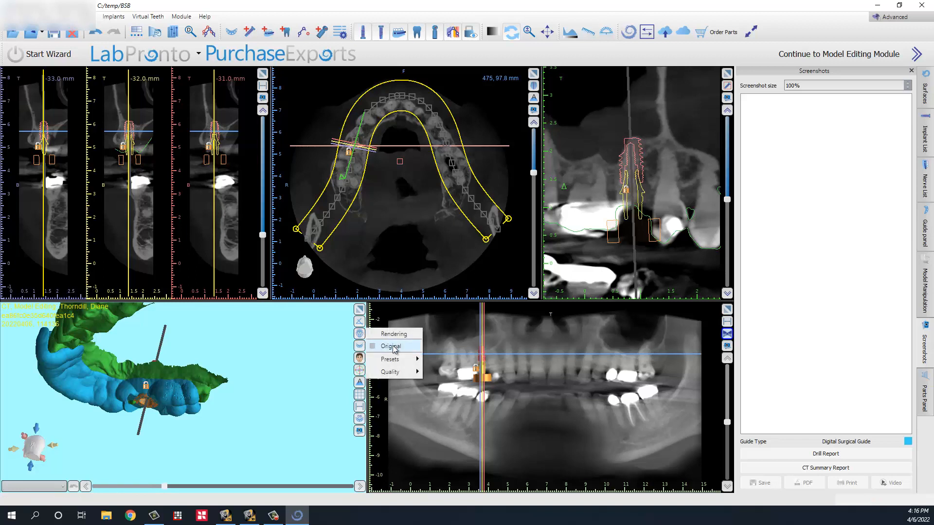
click(392, 335)
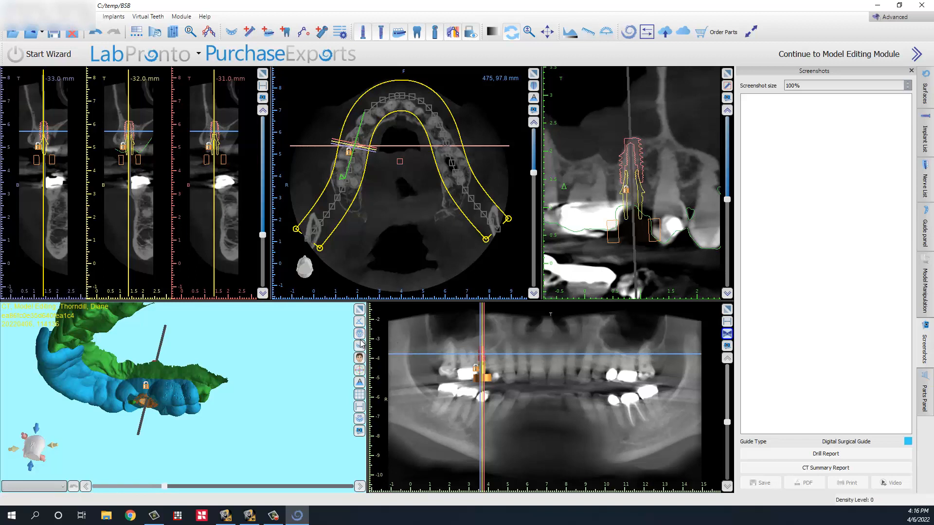
Step: Apply a volume rendering preset to the 3D pane and rotate the jaw beneath the guide
click(359, 334)
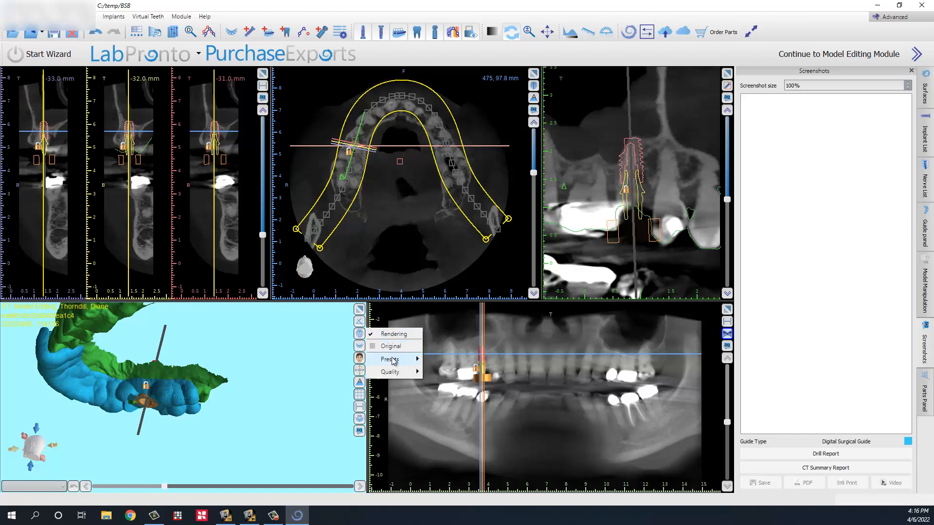
mouse_move(394, 360)
click(441, 448)
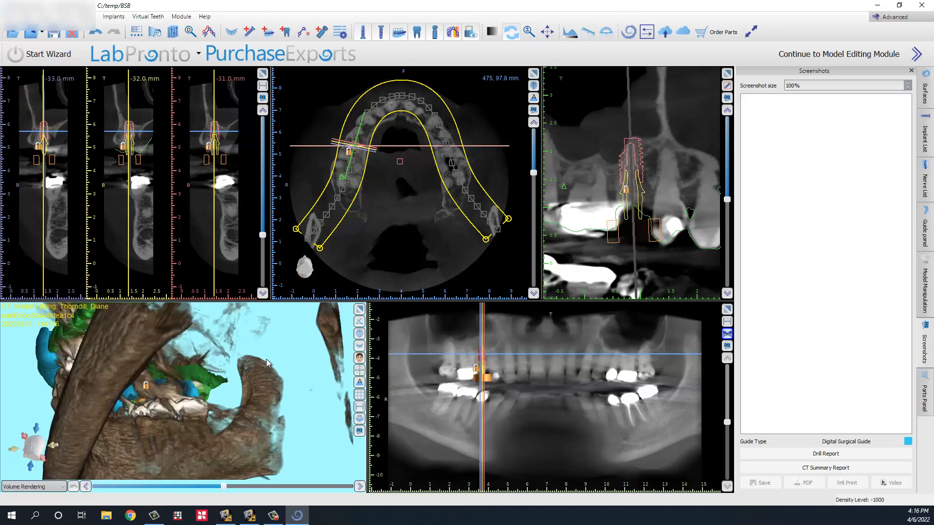
drag(266, 359, 343, 377)
scroll(292, 372, down, 3)
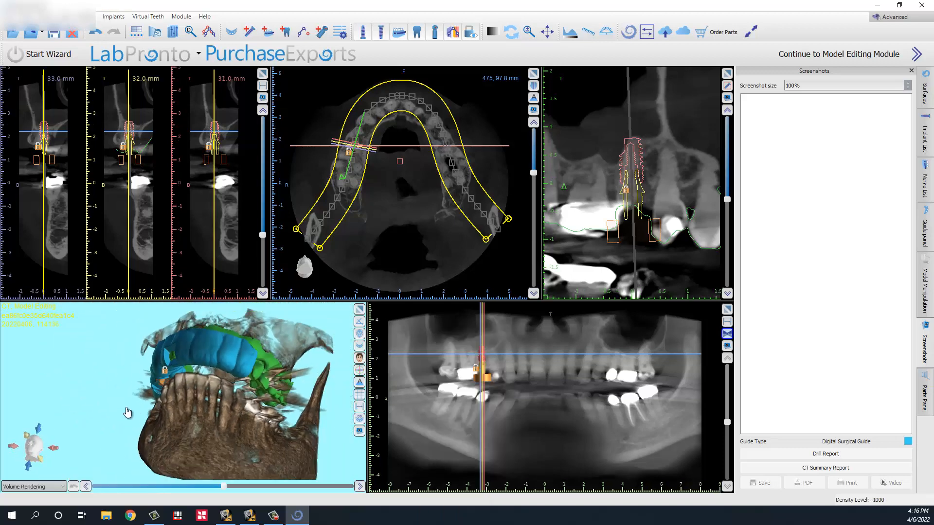
drag(127, 412, 200, 448)
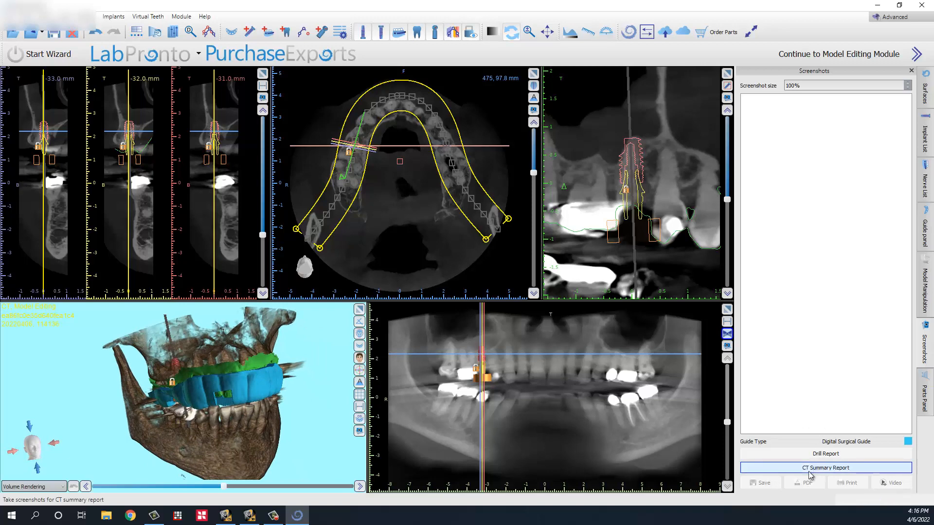
Step: Capture drill report screenshots, add the note 'Offset: 10.5' in PDF settings, and preview
click(807, 457)
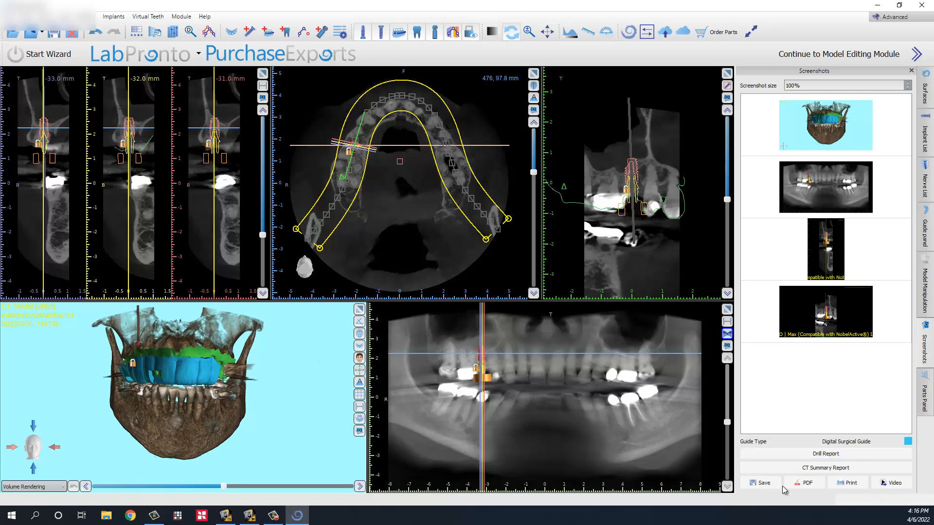
click(807, 484)
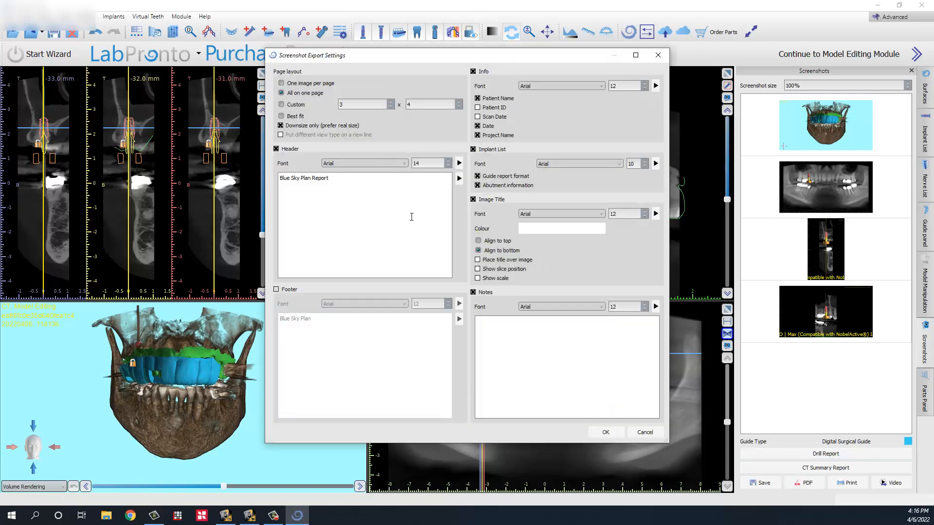
click(559, 392)
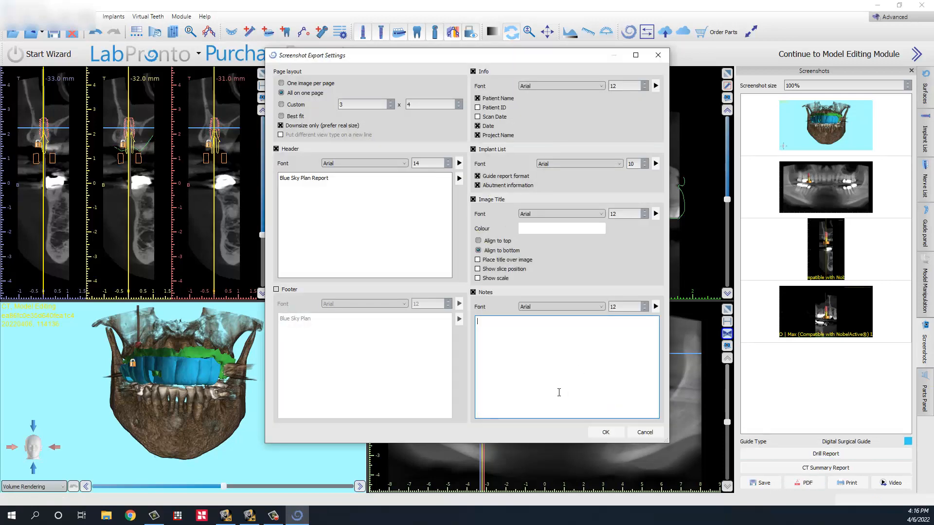
text(Offset: 10.5)
click(606, 432)
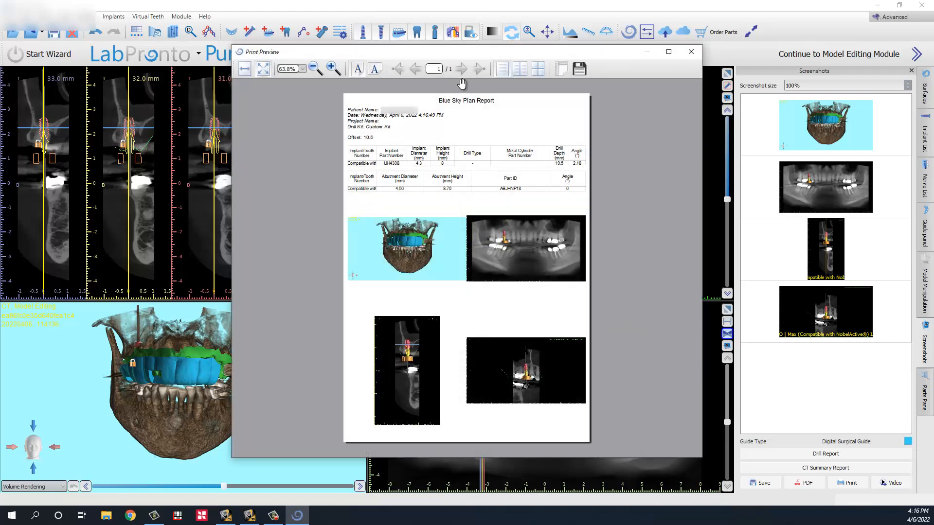
Step: Dismiss the Export to PDF dialog and close the drill report's print preview
click(580, 69)
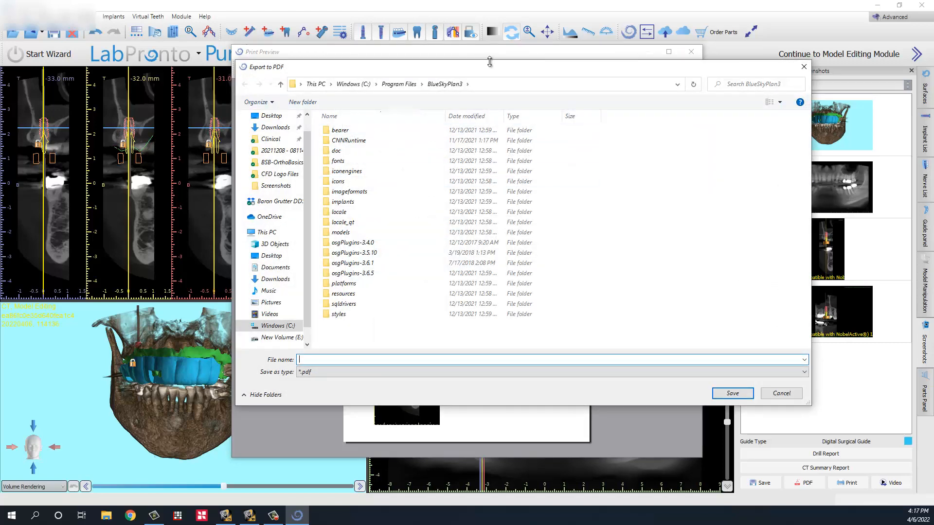
key(Escape)
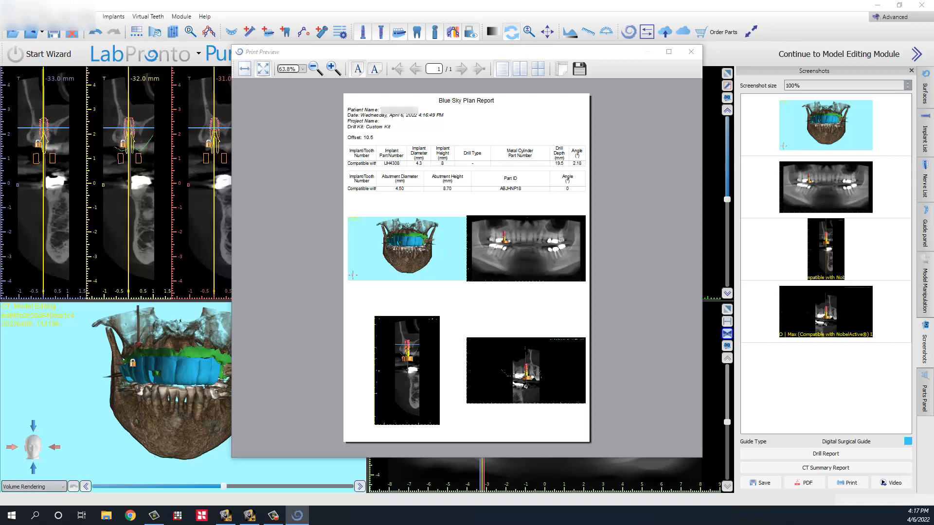
key(Escape)
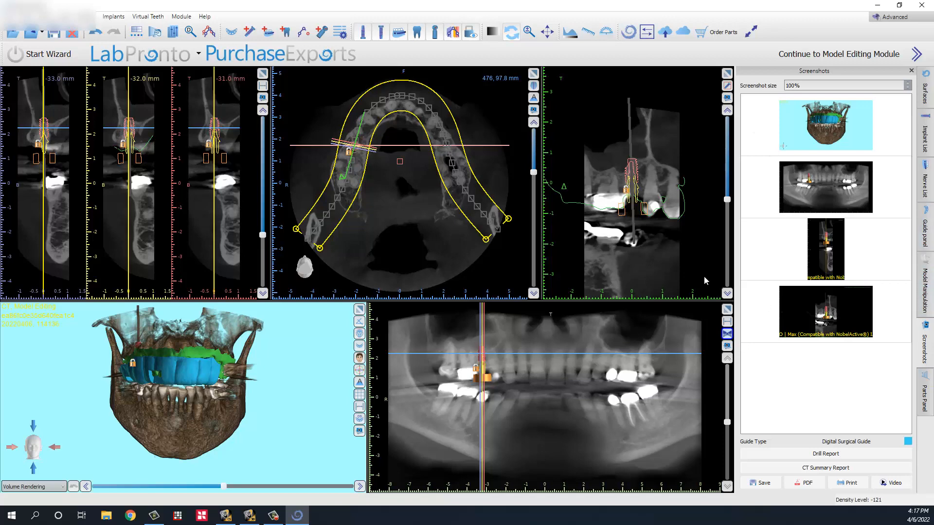
Step: Export the surgical guide from the Guide panel, accepting the credit deduction
click(925, 240)
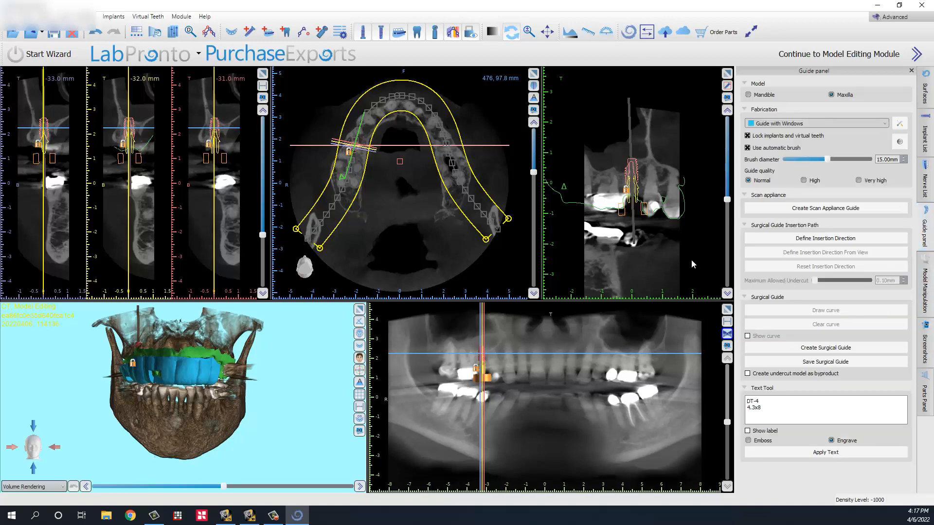
click(815, 366)
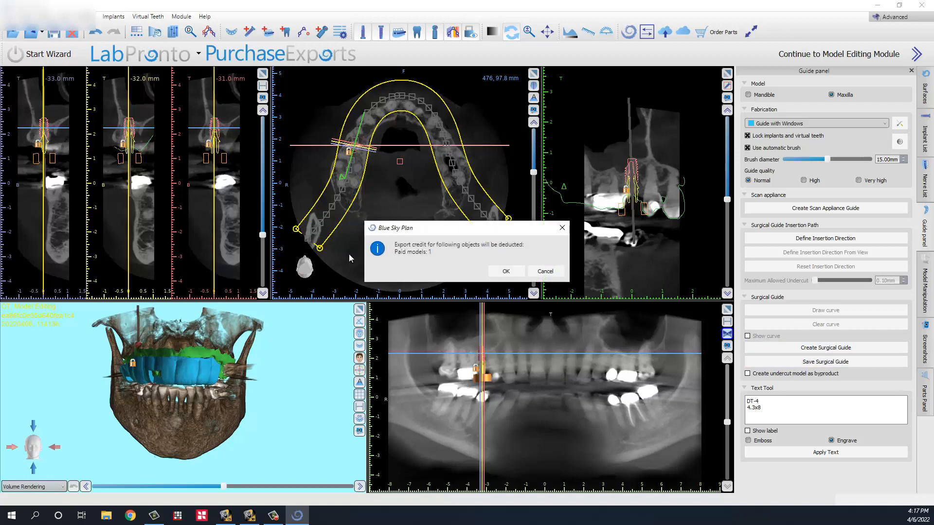
click(506, 271)
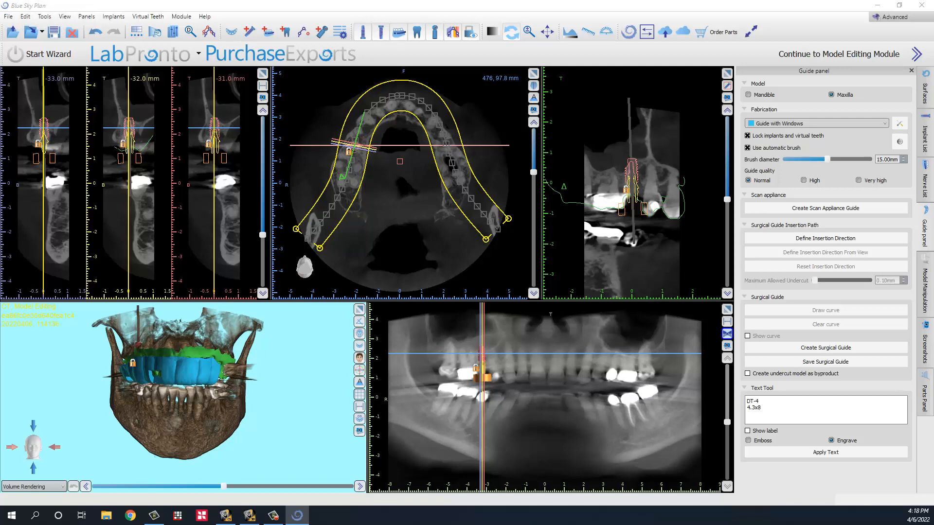
Step: Save the Blue Sky Plan project file
key(alt+Tab)
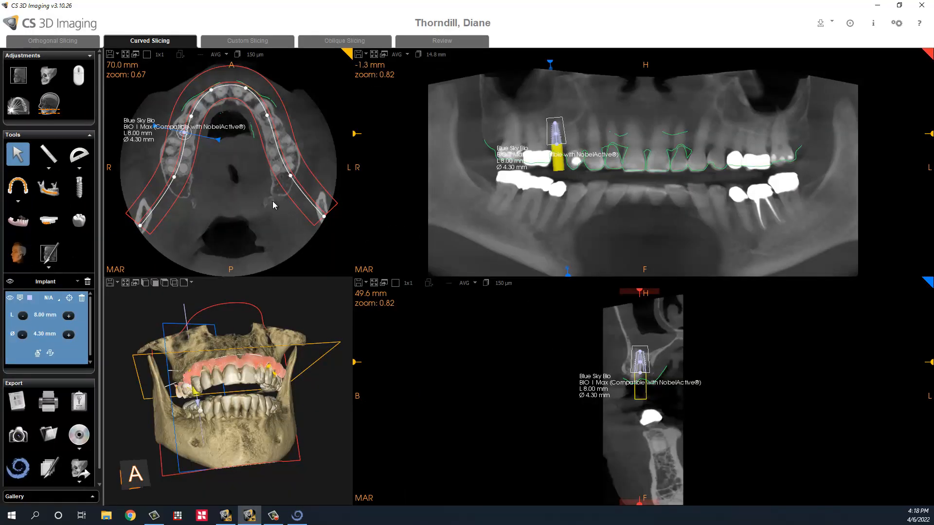
click(297, 516)
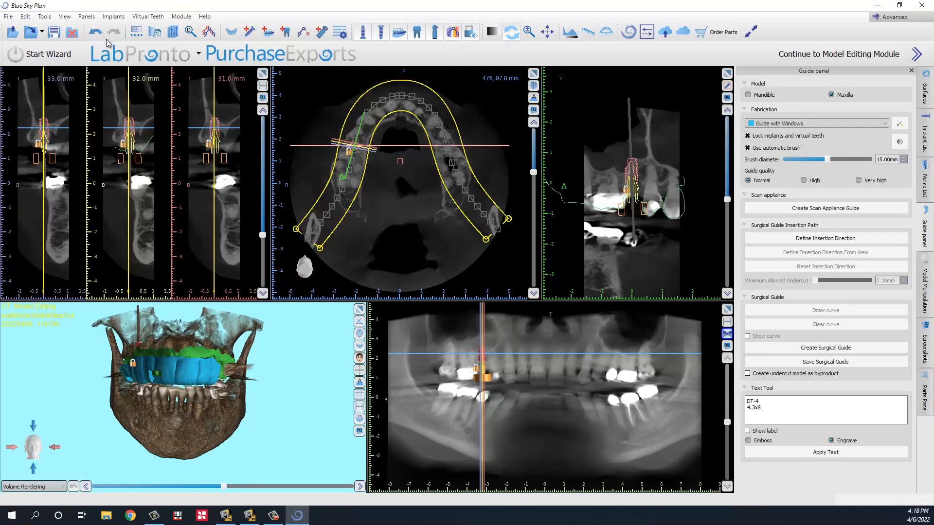
click(57, 34)
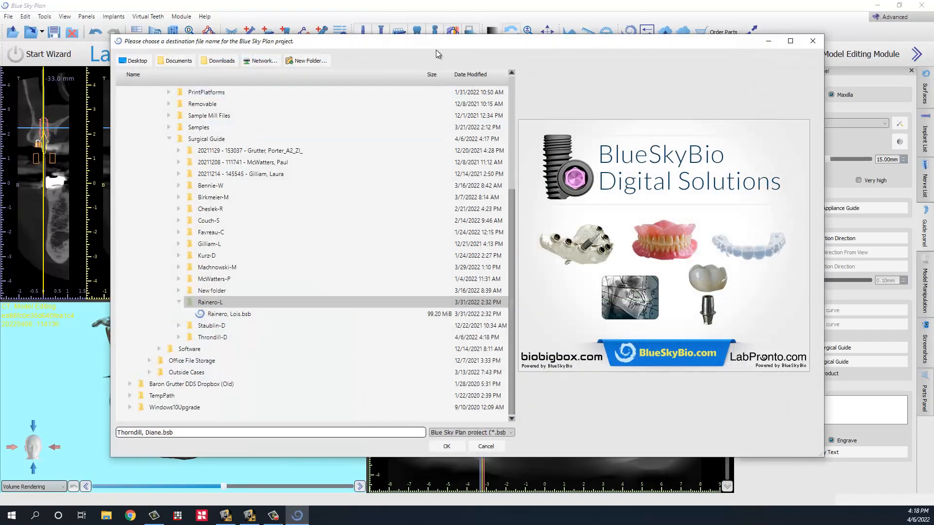
drag(434, 45, 0, 72)
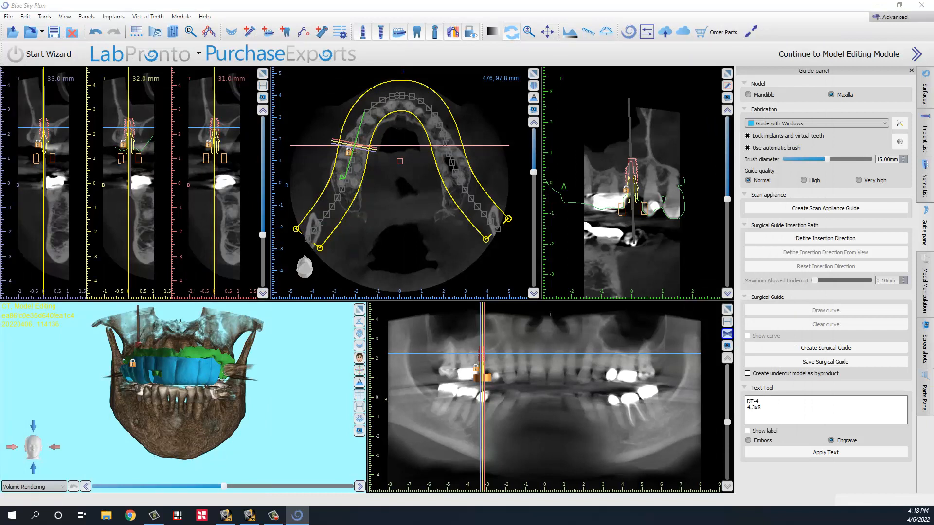
key(Return)
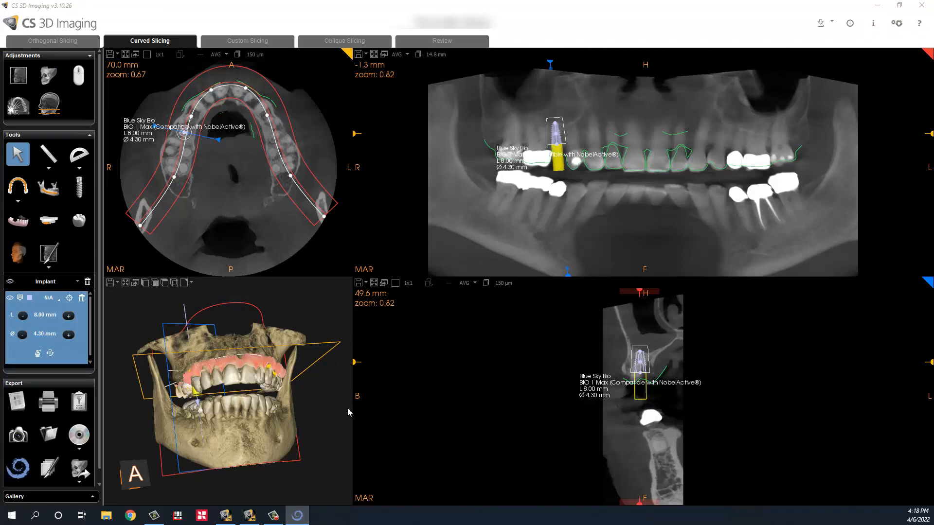
Step: Rotate the CS 3D Imaging jaw volume through side, top and oblique views of the implant
drag(222, 356, 221, 386)
drag(253, 338, 194, 405)
scroll(254, 360, up, 5)
scroll(254, 362, down, 5)
drag(232, 416, 299, 413)
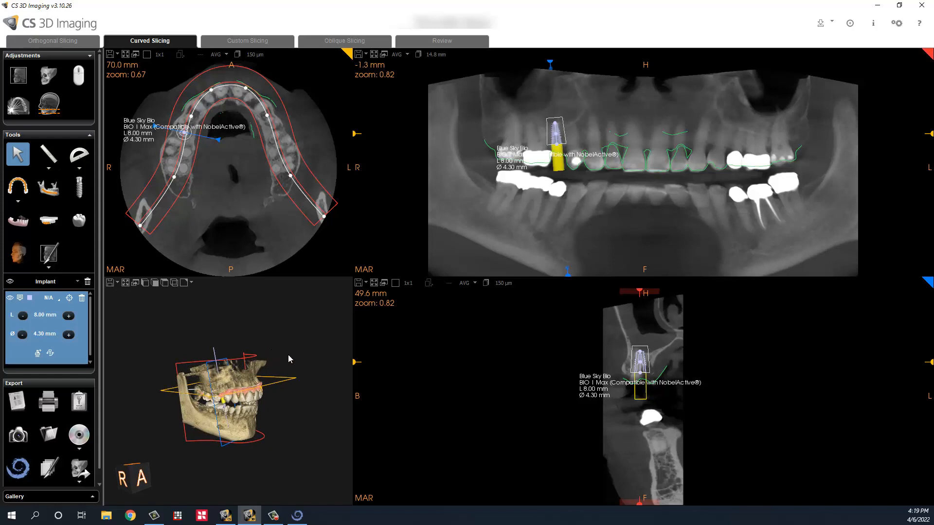
mouse_move(287, 421)
mouse_down()
mouse_move(279, 427)
mouse_move(279, 390)
mouse_move(295, 402)
mouse_move(313, 390)
mouse_move(321, 402)
mouse_move(311, 346)
mouse_move(273, 397)
mouse_move(331, 393)
mouse_move(273, 422)
mouse_move(290, 433)
mouse_up()
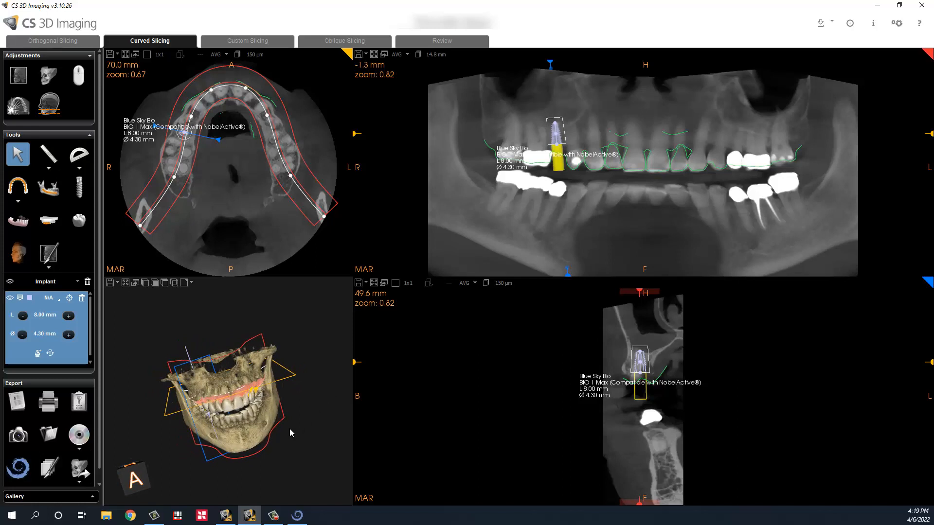